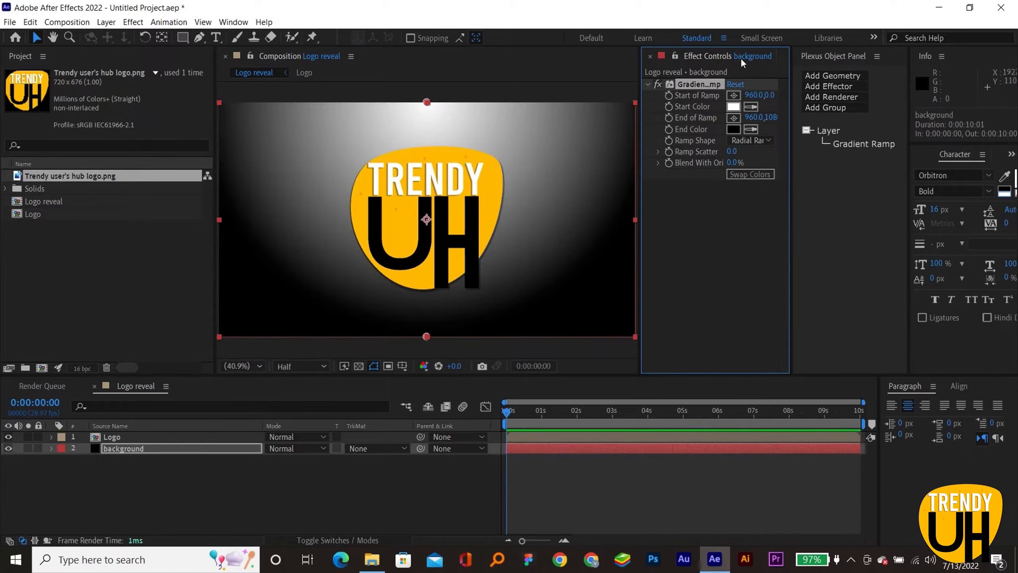
# Step: Move the background gradient's start point to the frame's upper-left corner and set Blend With Original to 60%
pyautogui.moveTo(427, 102); pyautogui.dragTo(220, 103)
pyautogui.click(732, 162)
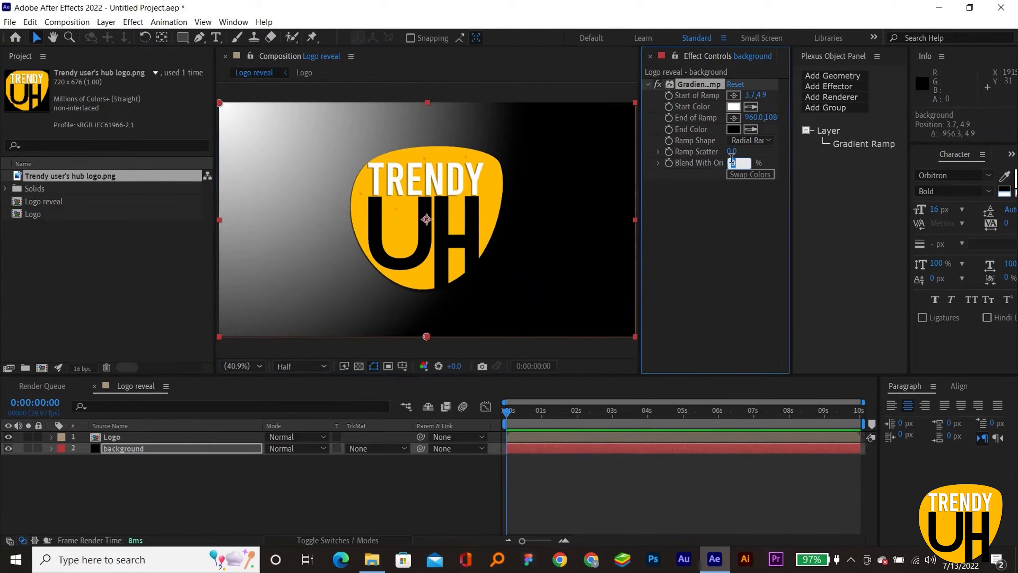
pyautogui.press('Return')
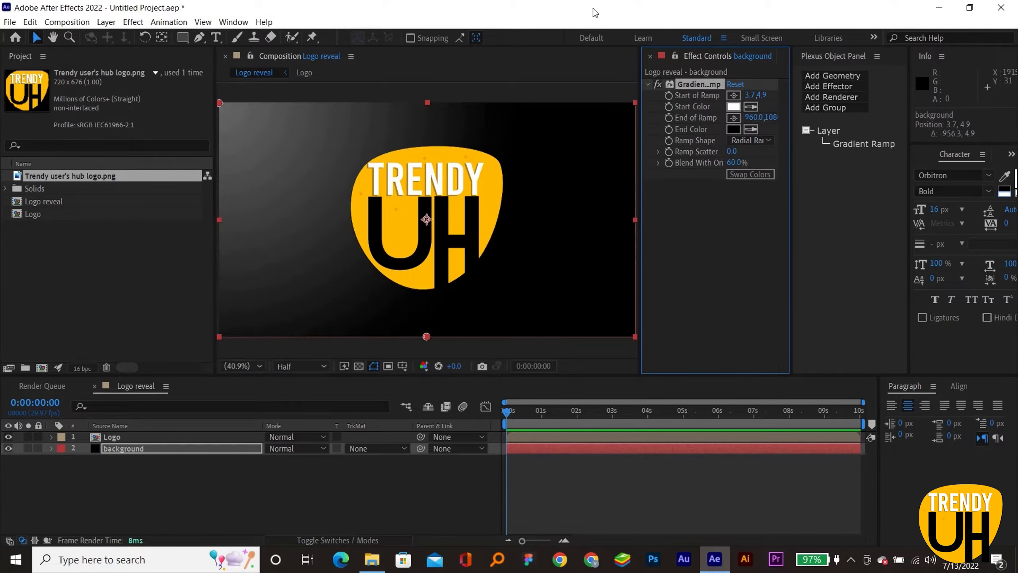
# Step: Change the Gradient Ramp's start color on the background layer to a bright blue
pyautogui.click(733, 106)
pyautogui.click(752, 372)
pyautogui.click(725, 335)
pyautogui.click(873, 310)
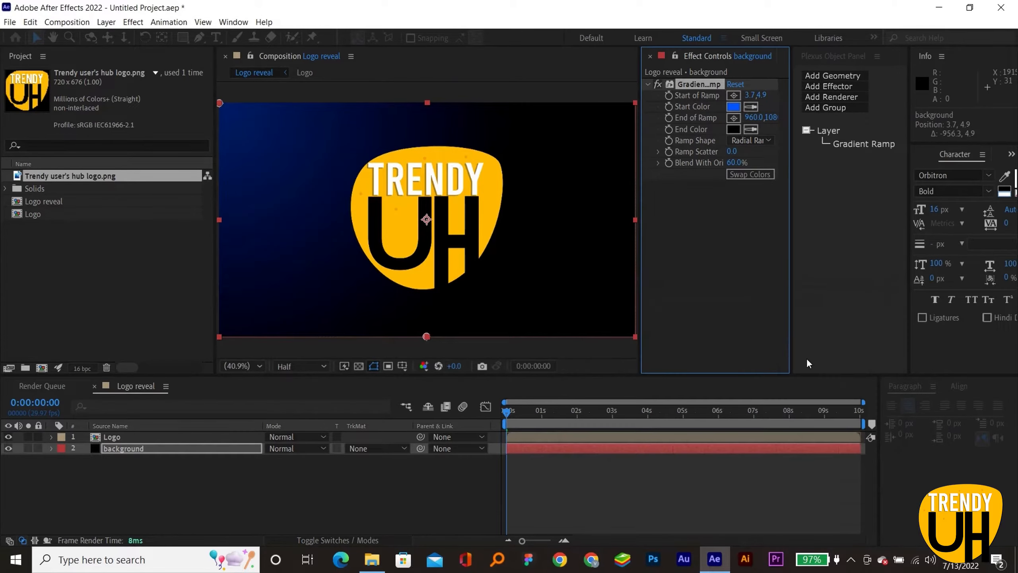
# Step: Scale the logo image inside the Logo composition down to 50%, closing that composition to return to Logo reveal
pyautogui.click(523, 435)
pyautogui.doubleClick(404, 264)
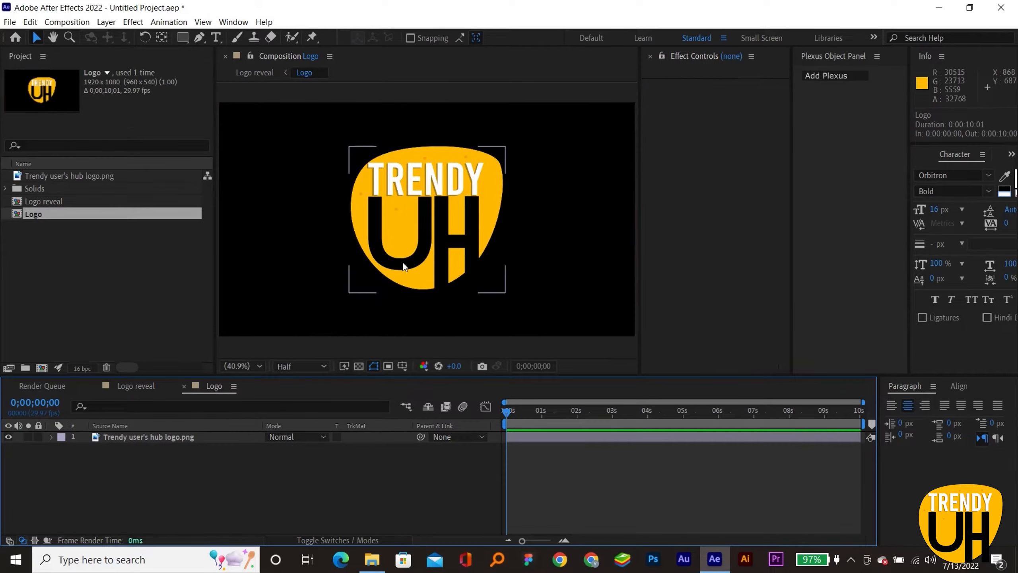
pyautogui.press('alt+shift+KP_Subtract')
pyautogui.press('alt+shift+KP_Subtract')
pyautogui.press('alt+shift+KP_Subtract')
pyautogui.press('alt+shift+KP_Subtract')
pyautogui.press('alt+shift+KP_Subtract')
pyautogui.press('alt+shift+KP_Subtract')
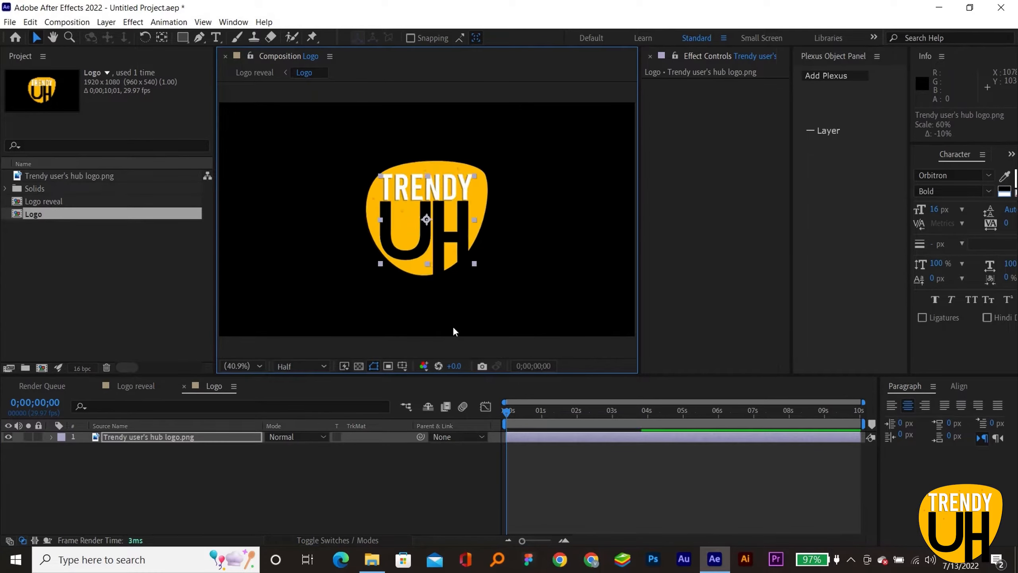
pyautogui.press('alt+shift+KP_Add')
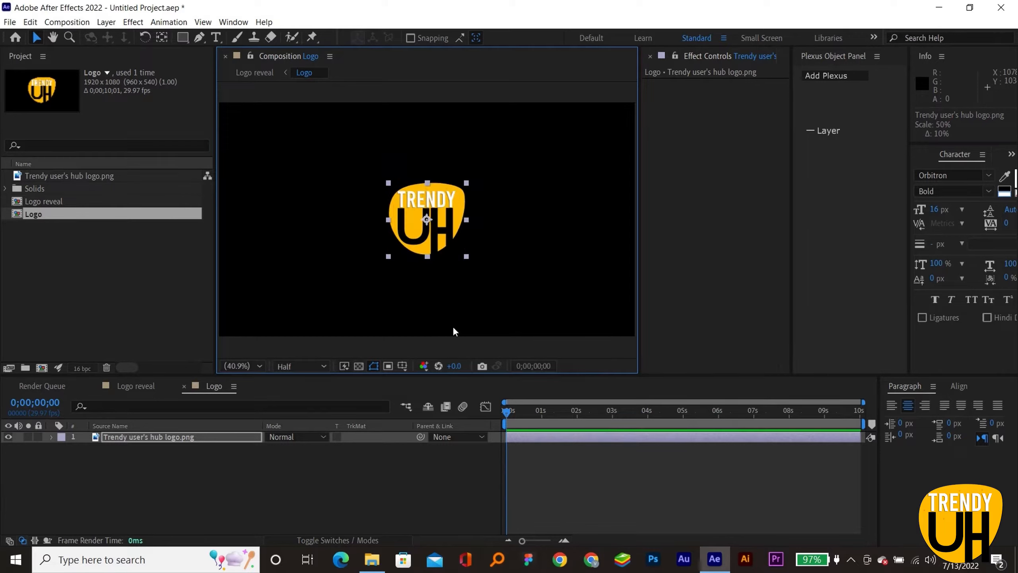
pyautogui.click(184, 387)
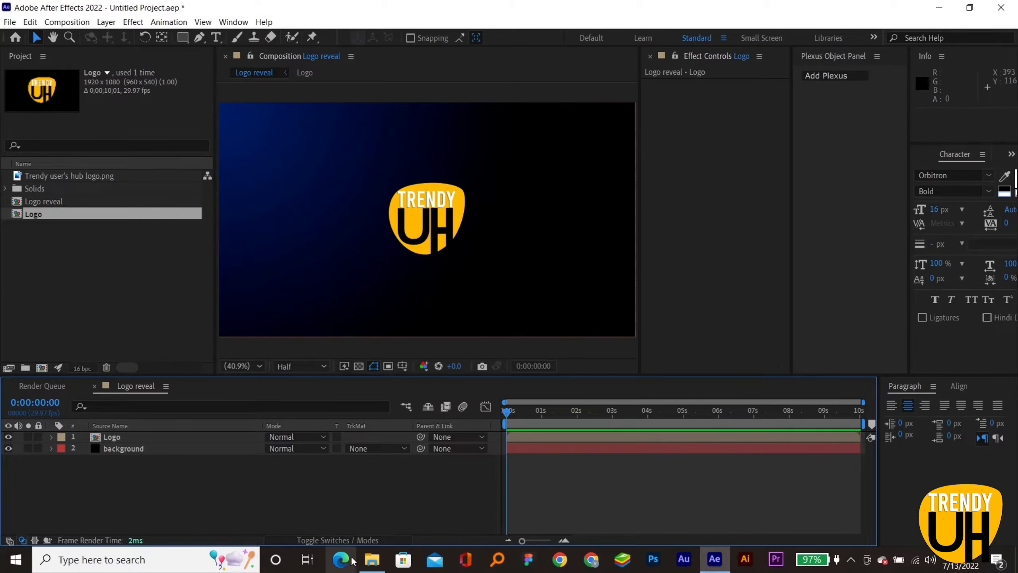
# Step: Make the Logo layer 3D and hide it in the Logo reveal composition
pyautogui.click(349, 538)
pyautogui.click(340, 437)
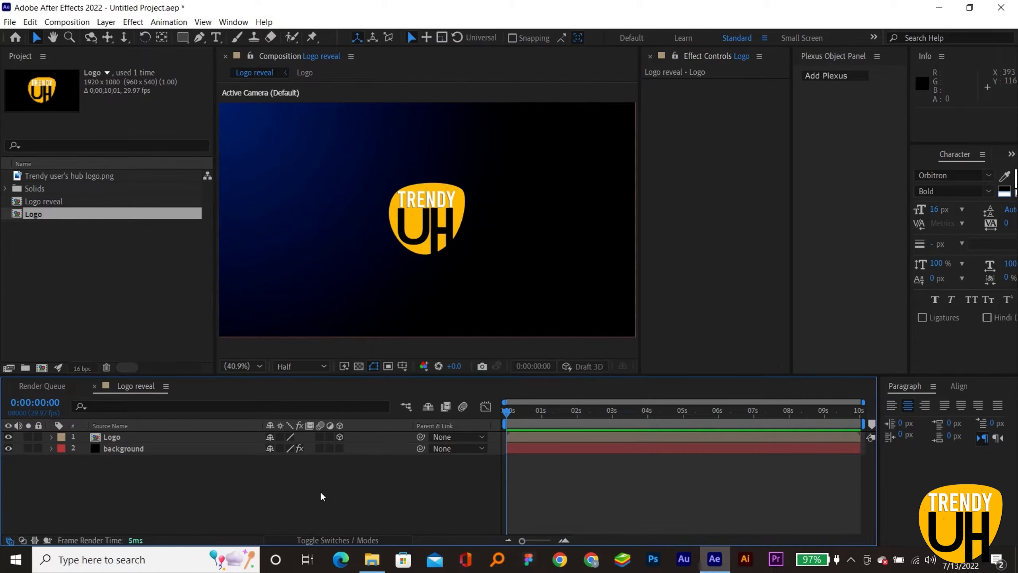
pyautogui.click(140, 439)
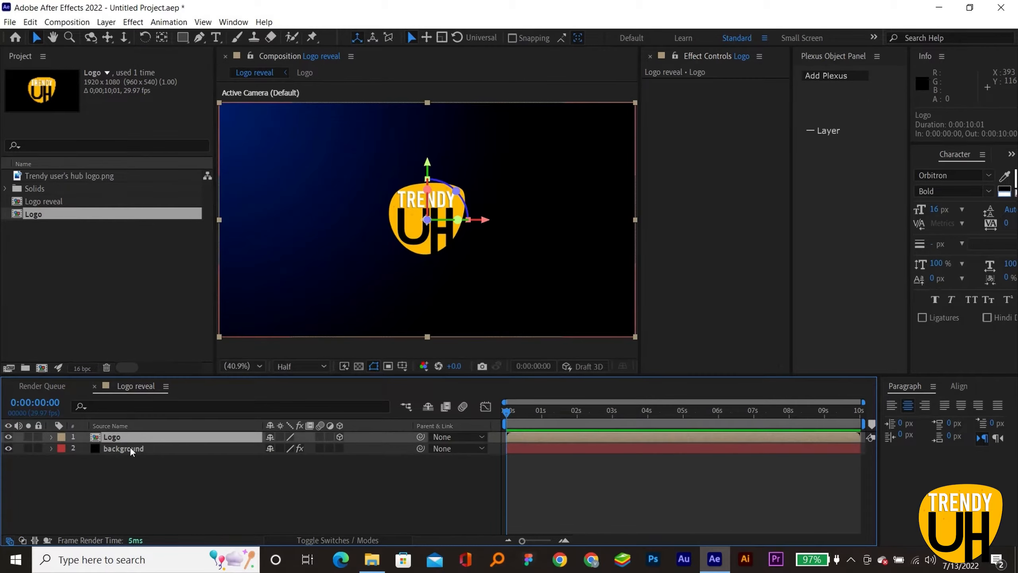
pyautogui.click(8, 437)
# Step: Create a comp-sized black solid named plexus directly above the background layer
pyautogui.click(162, 449)
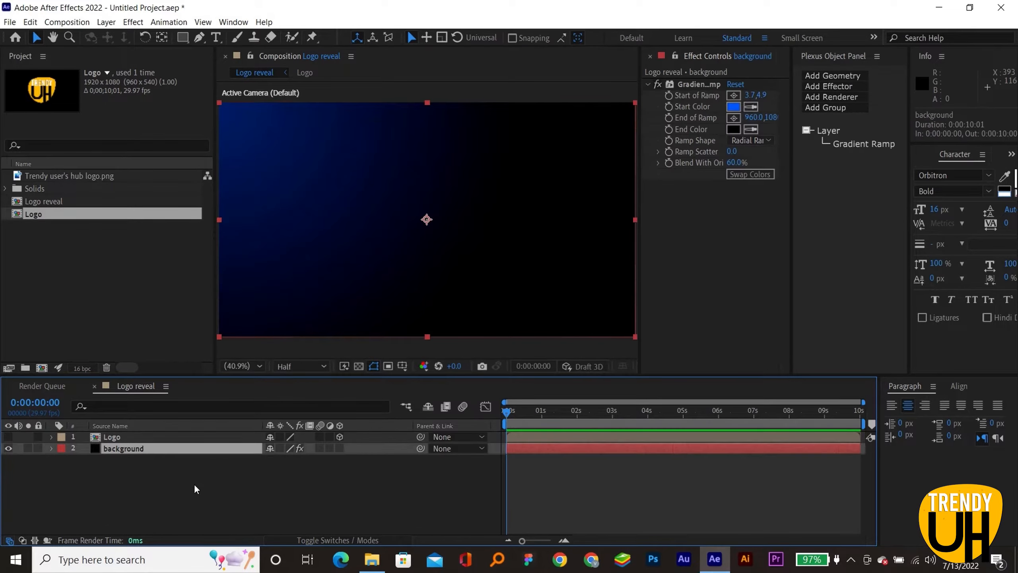
pyautogui.hotkey('ctrl', 'y')
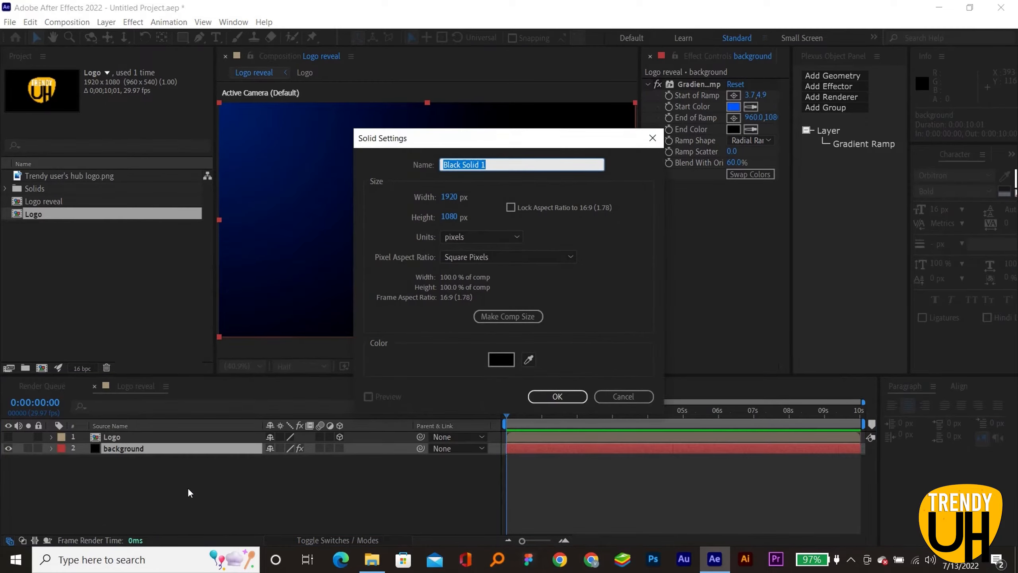
pyautogui.write('plexus')
pyautogui.press('Return')
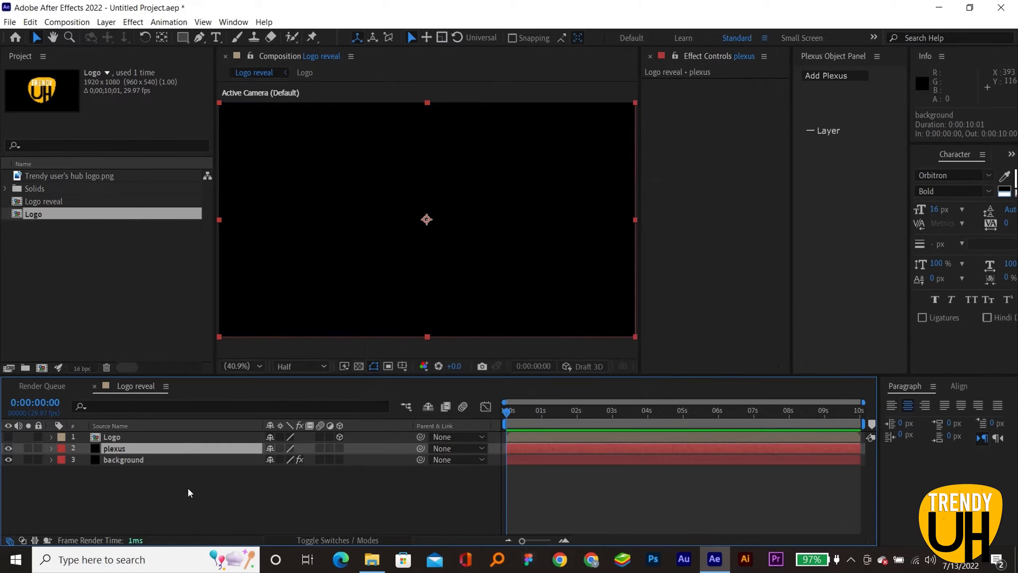
# Step: Apply the Plexus effect to the plexus solid and add a Primitives geometry object to it
pyautogui.hotkey('ctrl', 'space')
pyautogui.write('plex')
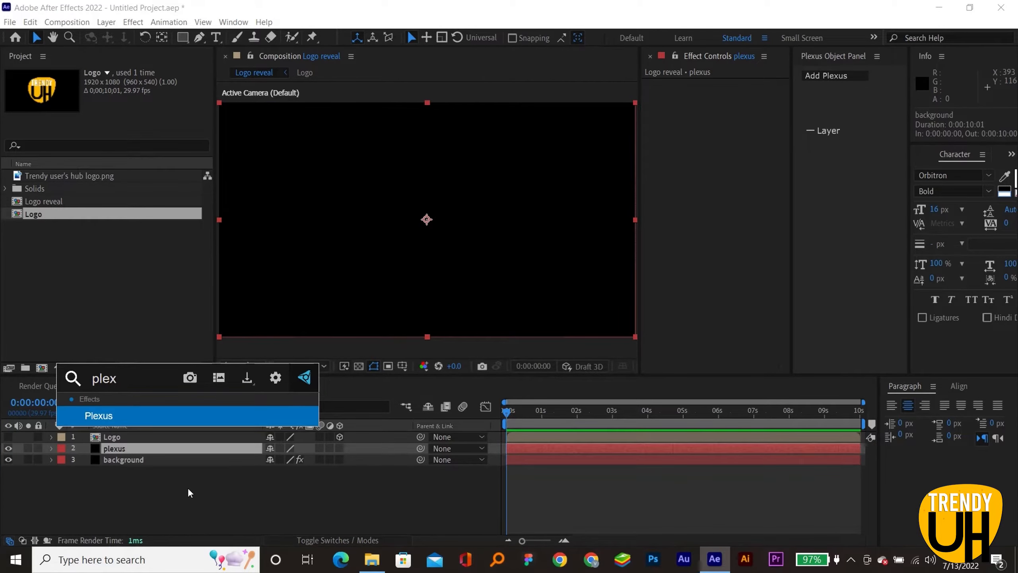
pyautogui.press('Return')
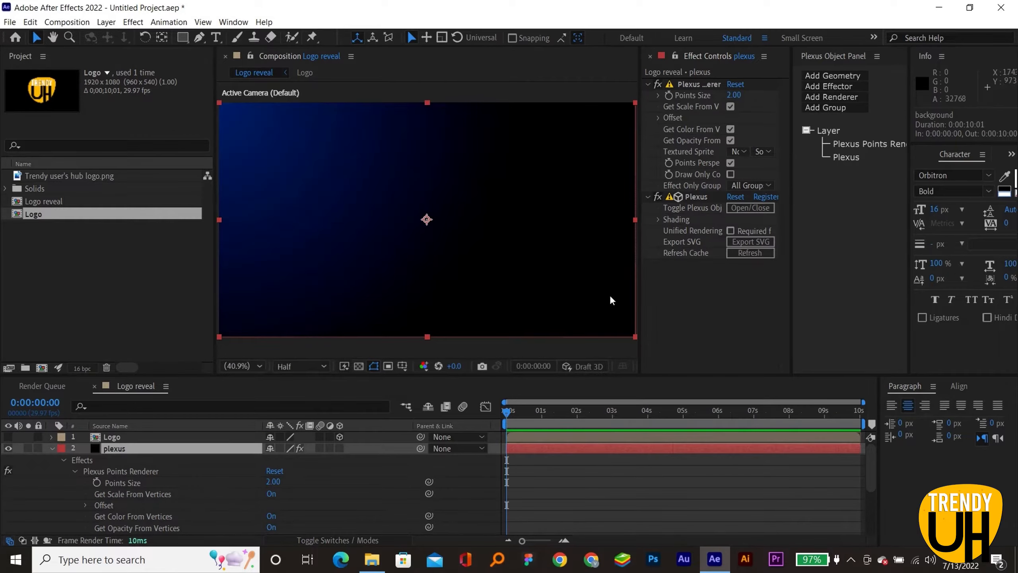
pyautogui.click(836, 76)
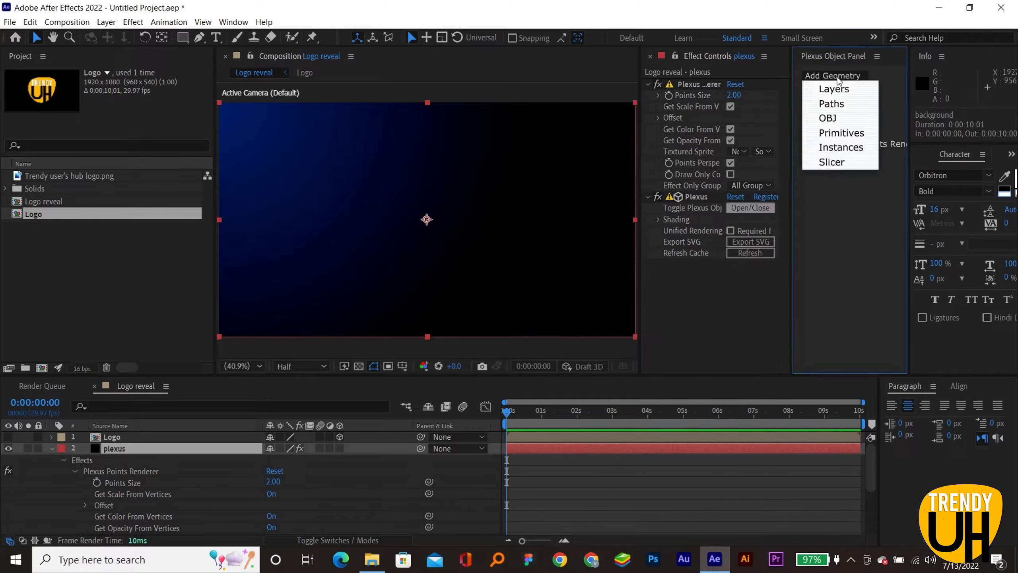
pyautogui.click(837, 136)
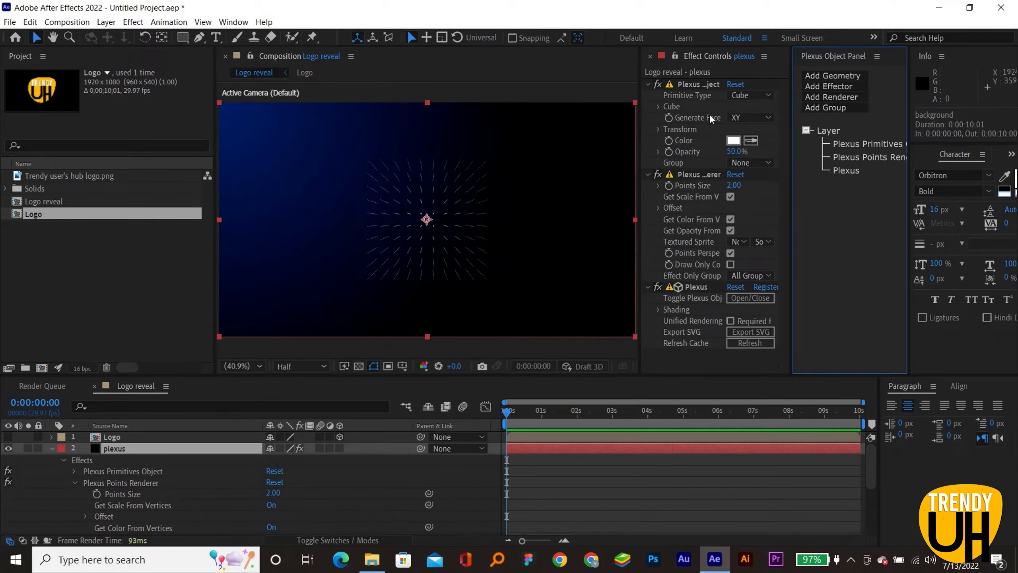
# Step: Set the Plexus cube's X, Y and Z points to 12 each
pyautogui.click(659, 106)
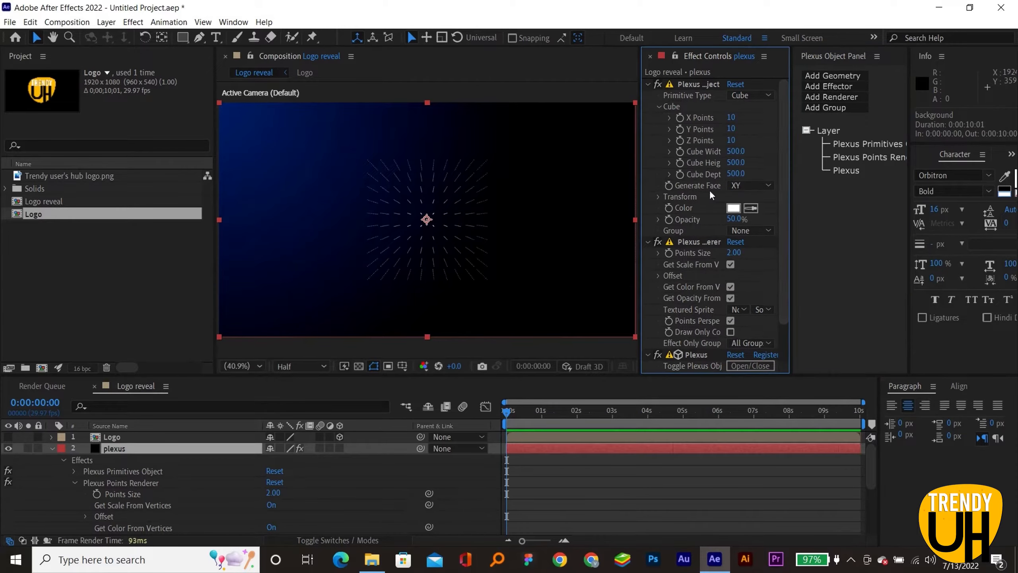
pyautogui.moveTo(731, 117); pyautogui.dragTo(737, 127)
pyautogui.click(732, 118)
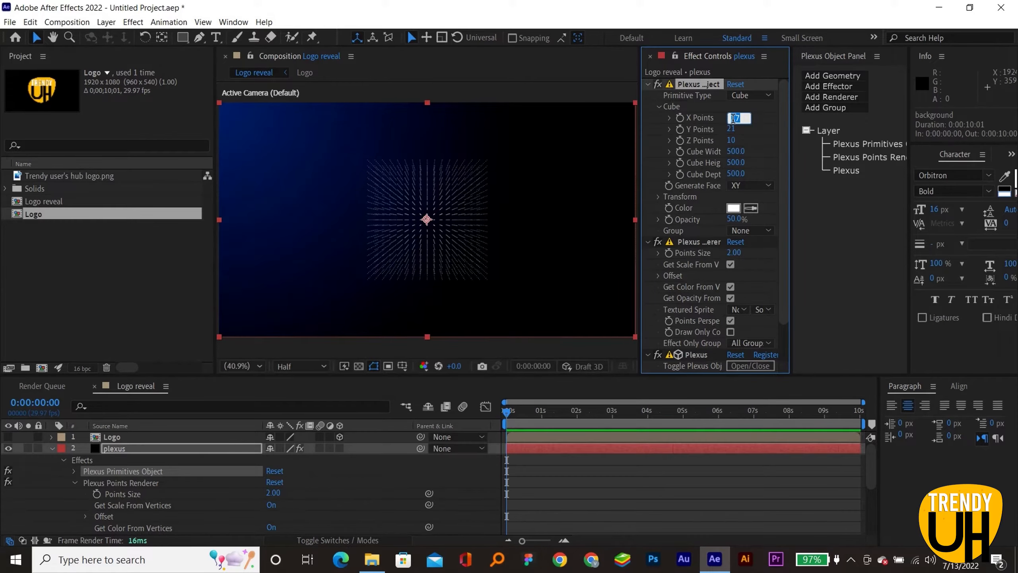
pyautogui.write('12')
pyautogui.press('Return')
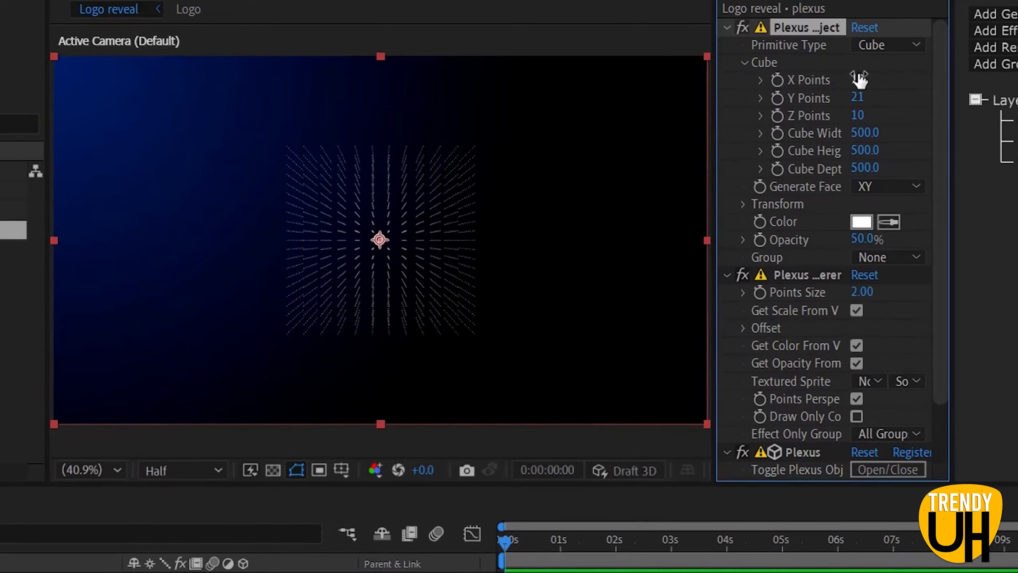
pyautogui.click(857, 99)
pyautogui.write('12')
pyautogui.press('Return')
pyautogui.click(858, 115)
pyautogui.write('12')
pyautogui.press('Return')
# Step: Set the Plexus cube's width and height to 1700
pyautogui.click(861, 133)
pyautogui.write('935')
pyautogui.press('Return')
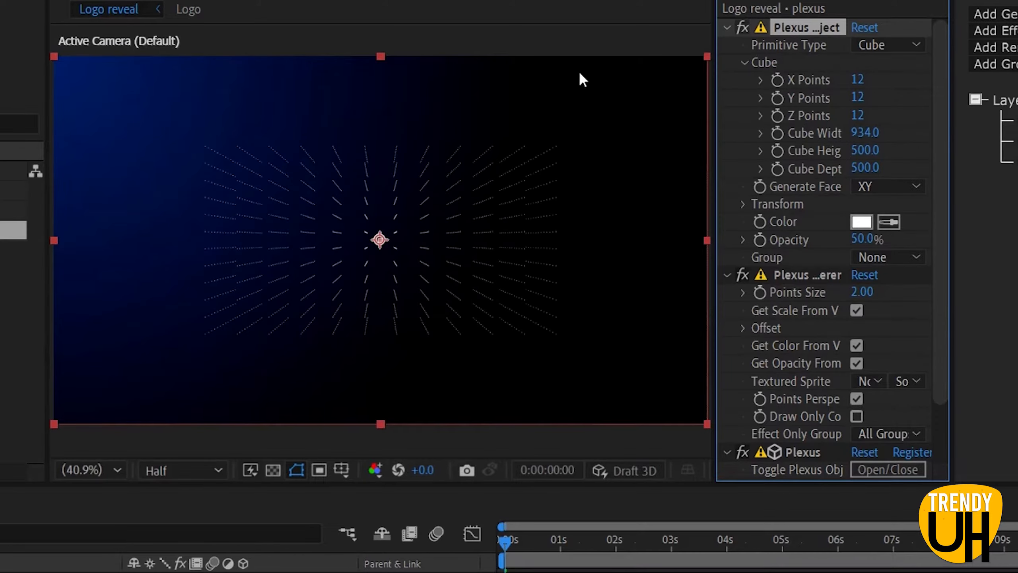
pyautogui.click(858, 134)
pyautogui.write('1331')
pyautogui.press('Return')
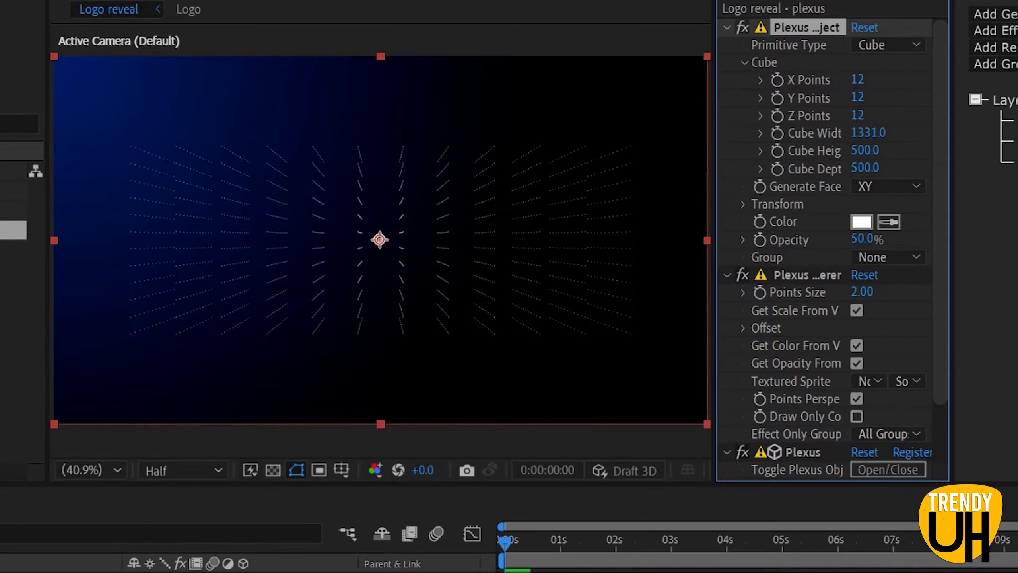
pyautogui.click(861, 133)
pyautogui.write('1690')
pyautogui.press('Return')
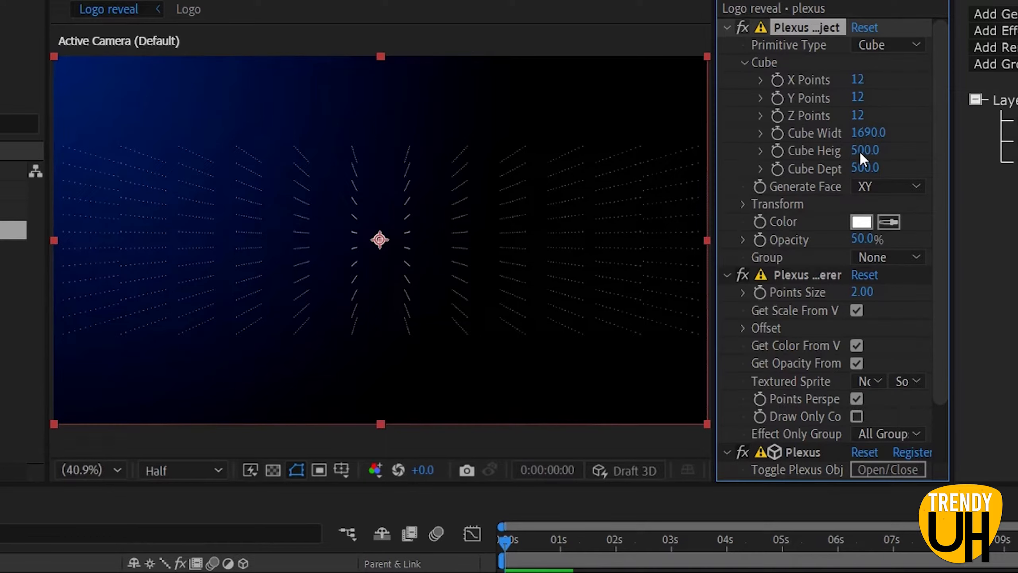
pyautogui.click(866, 133)
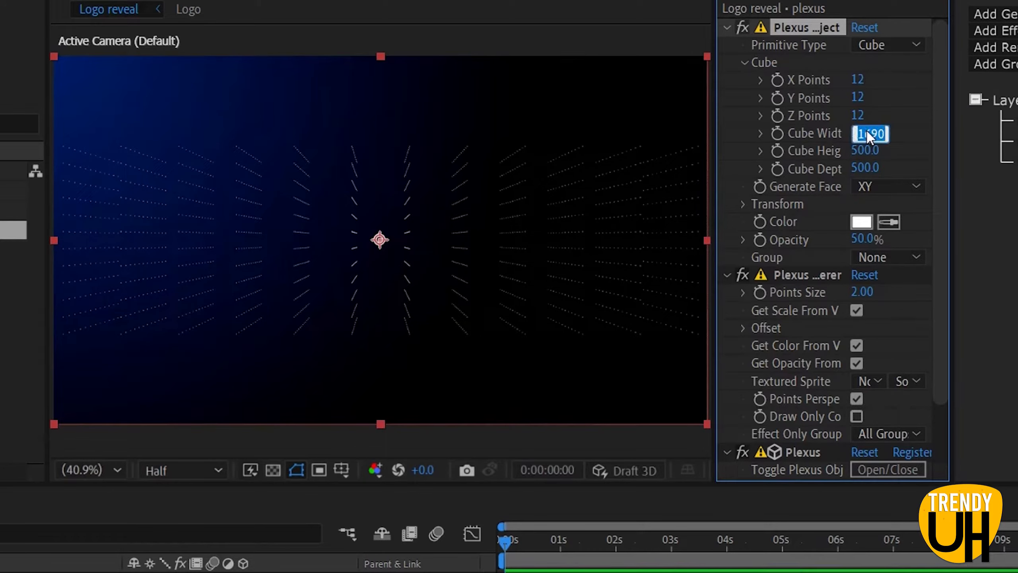
pyautogui.write('1700')
pyautogui.press('Return')
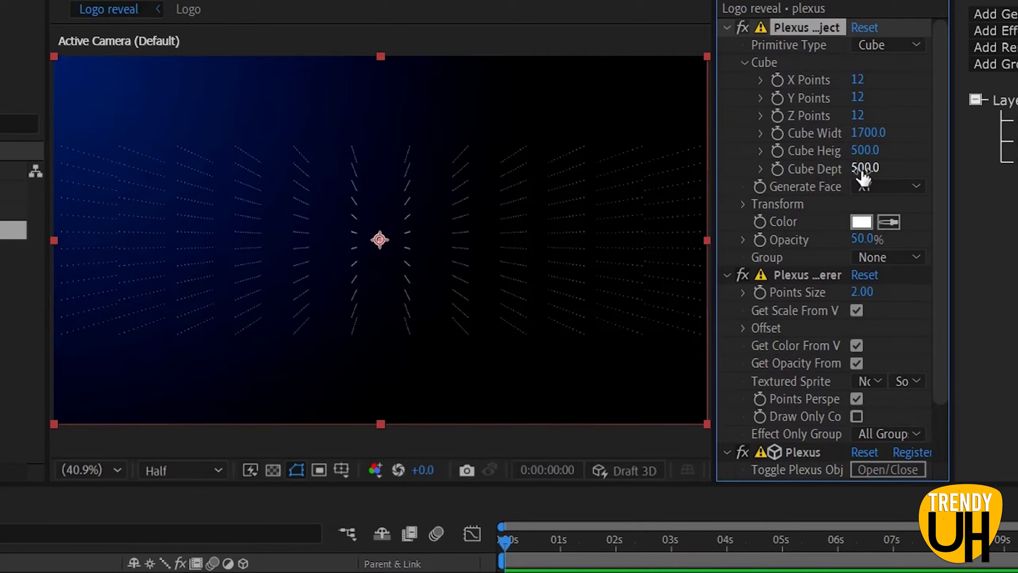
pyautogui.click(865, 151)
pyautogui.write('1700')
pyautogui.press('Return')
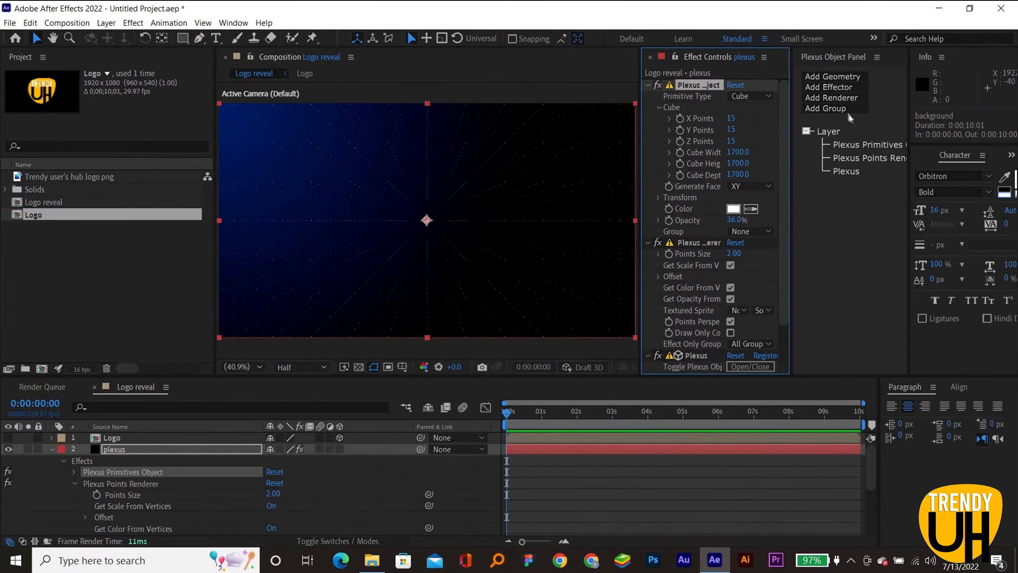
# Step: Add a Facets renderer and a Lines renderer to the Plexus setup
pyautogui.click(1012, 47)
pyautogui.click(839, 139)
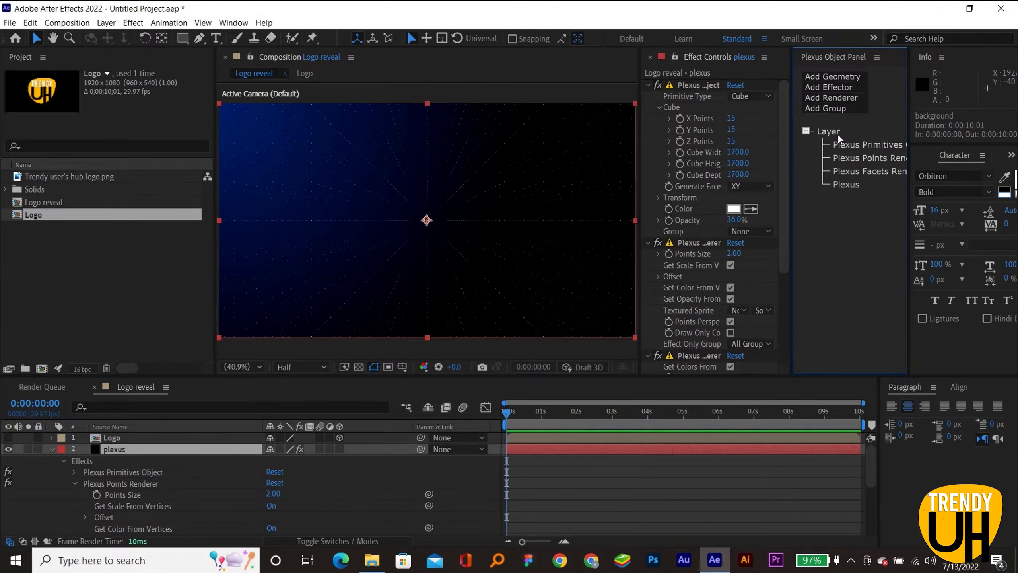
pyautogui.click(830, 100)
pyautogui.click(912, 123)
# Step: Give the Lines renderer a downward-sloping Opacity over Distance curve and increase its maximum distance
pyautogui.click(859, 183)
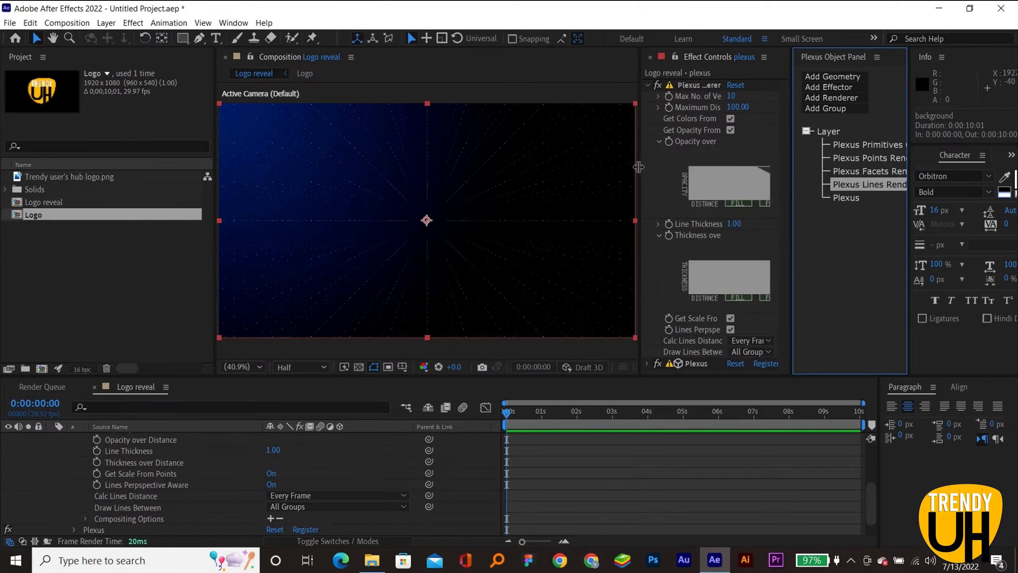
pyautogui.moveTo(641, 166); pyautogui.dragTo(517, 165)
pyautogui.click(732, 184)
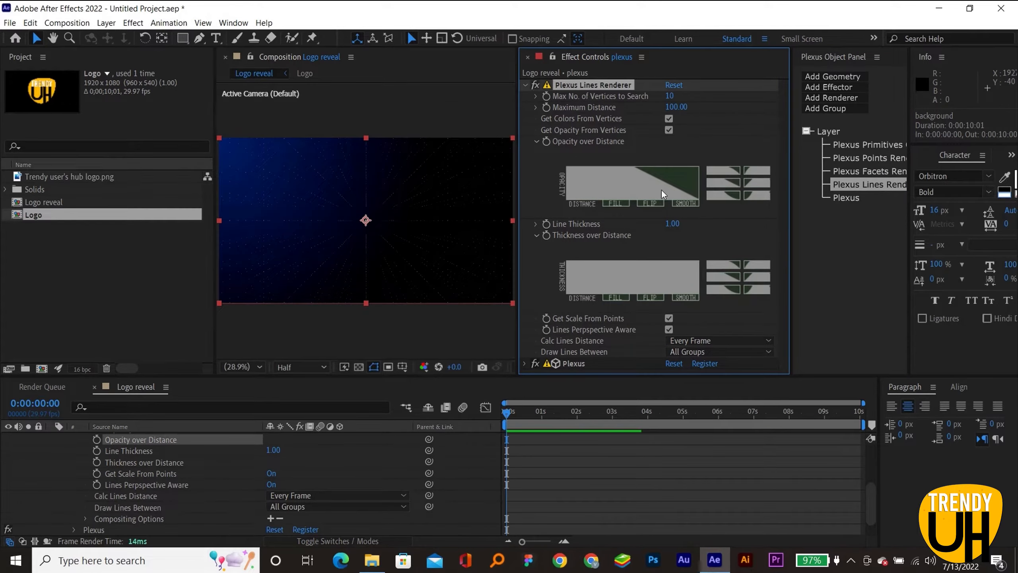
pyautogui.moveTo(676, 106); pyautogui.dragTo(741, 112)
# Step: Set the Plexus Facets Renderer's maximum distance to 140
pyautogui.click(869, 171)
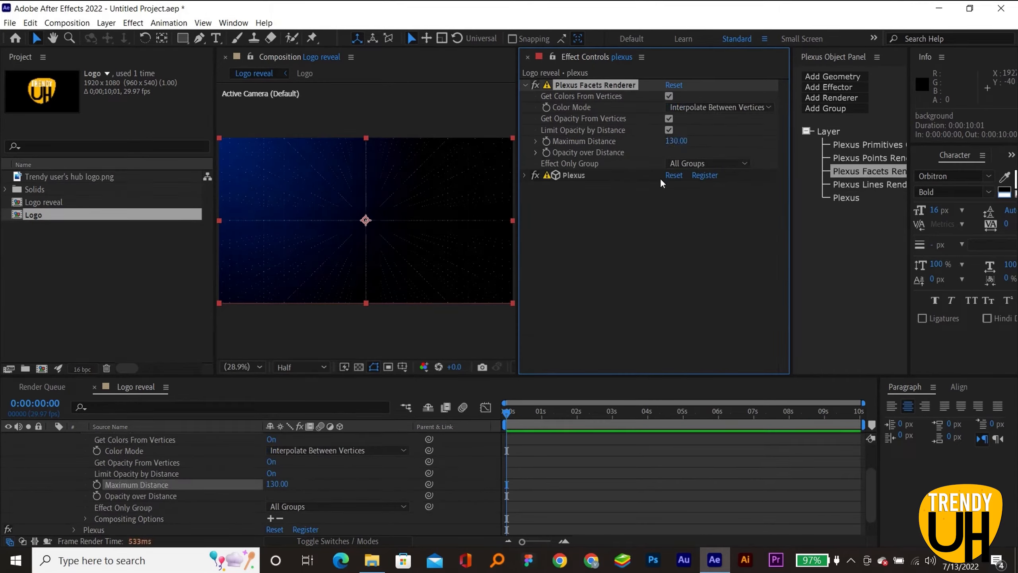
pyautogui.click(675, 141)
pyautogui.write('150')
pyautogui.press('Return')
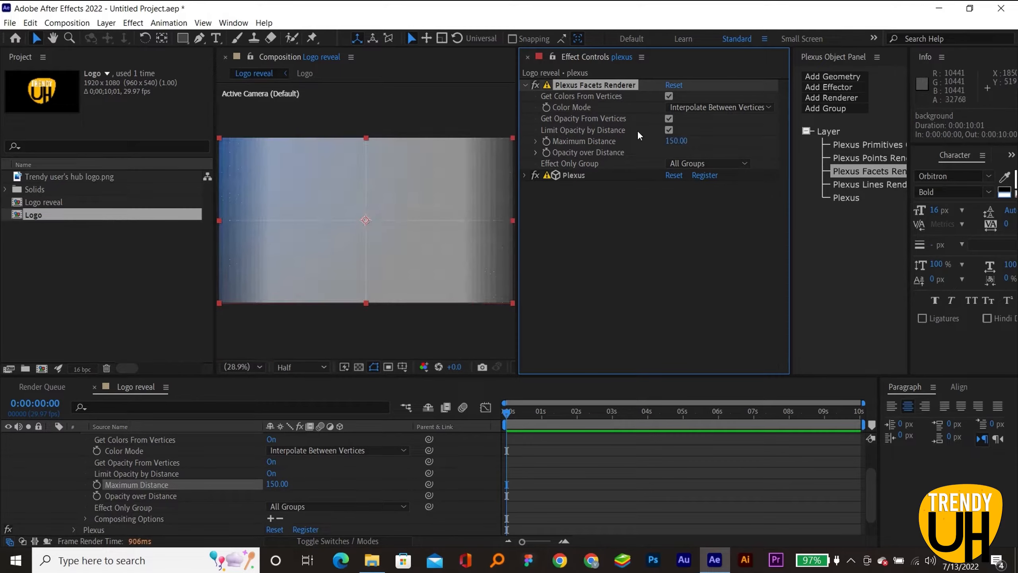
pyautogui.click(675, 141)
pyautogui.write('140')
pyautogui.press('Return')
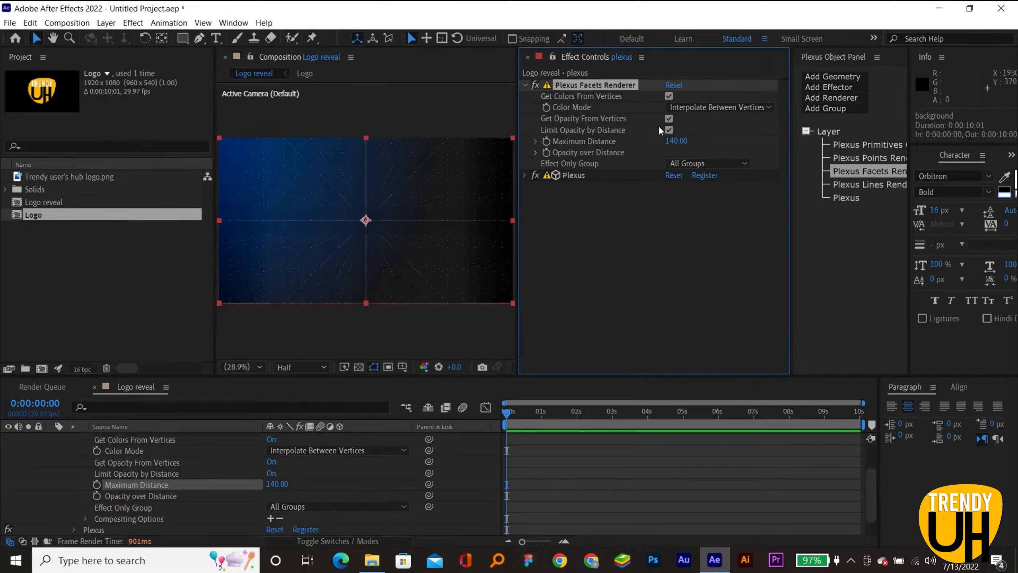
# Step: Add a Noise effector to the Plexus setup with a noise amplitude of 300 and expand its Noise Details
pyautogui.click(845, 88)
pyautogui.click(847, 98)
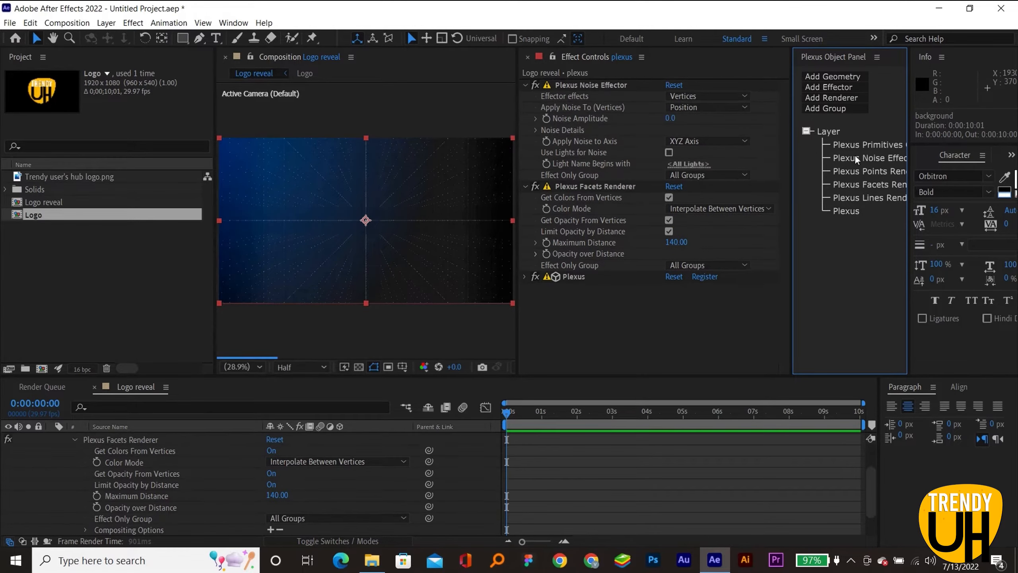
pyautogui.click(671, 119)
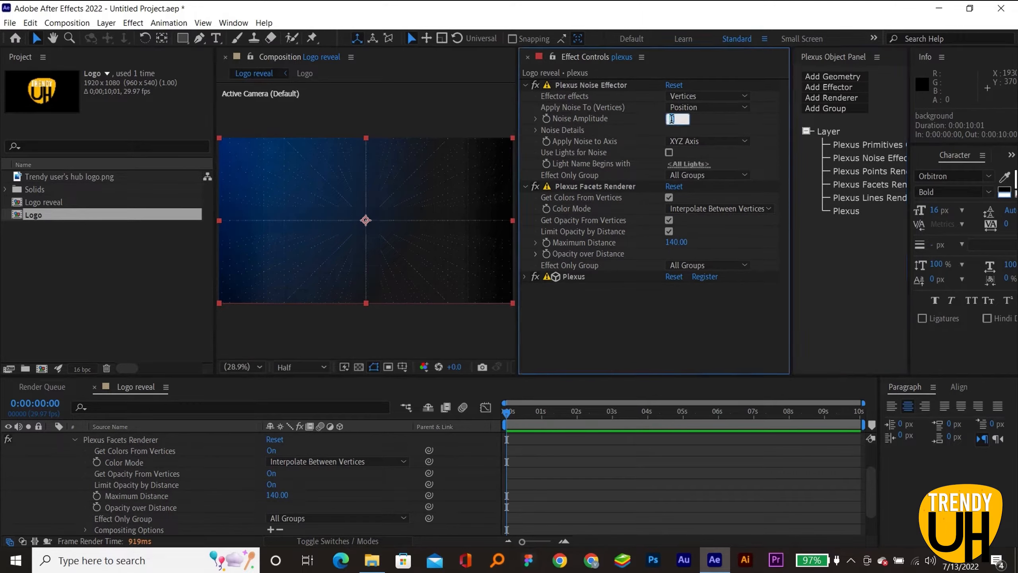
pyautogui.write('300')
pyautogui.press('Return')
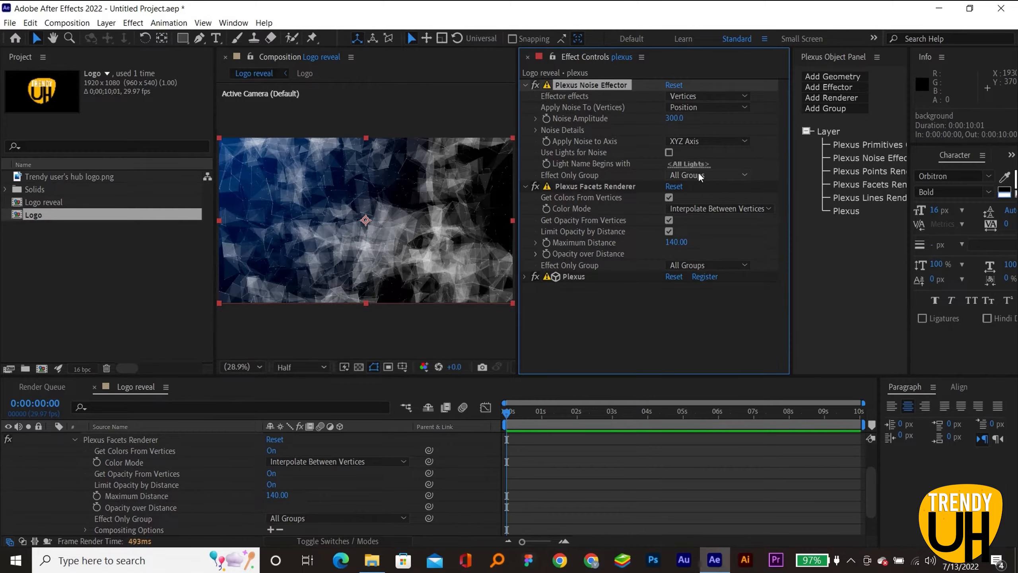
pyautogui.click(536, 130)
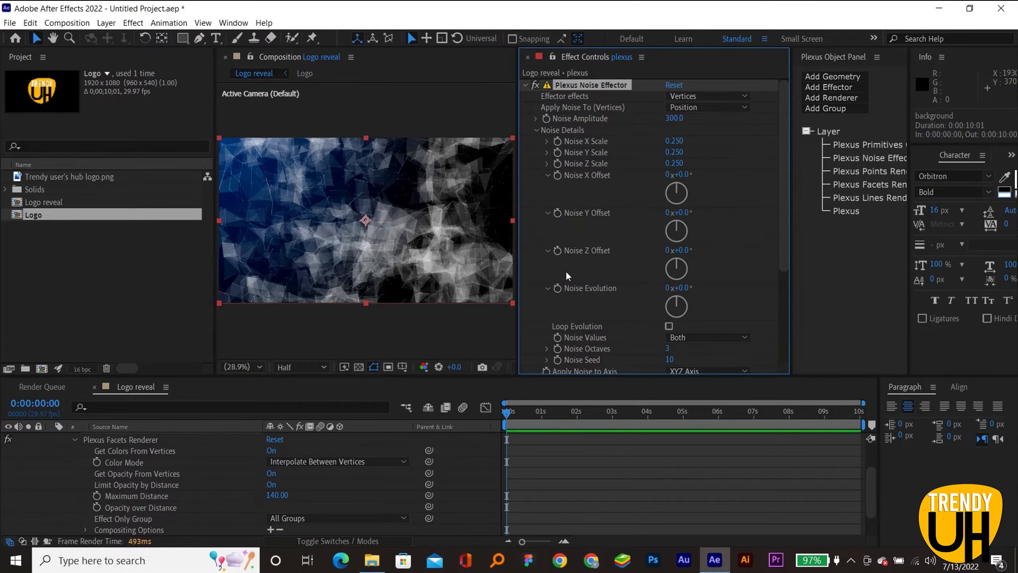
# Step: Drive the Noise Effector's Noise Evolution with the expression time*60 and set the Lines Renderer's maximum distance to 84
pyautogui.keyDown('alt'); pyautogui.click(558, 288); pyautogui.keyUp('alt')
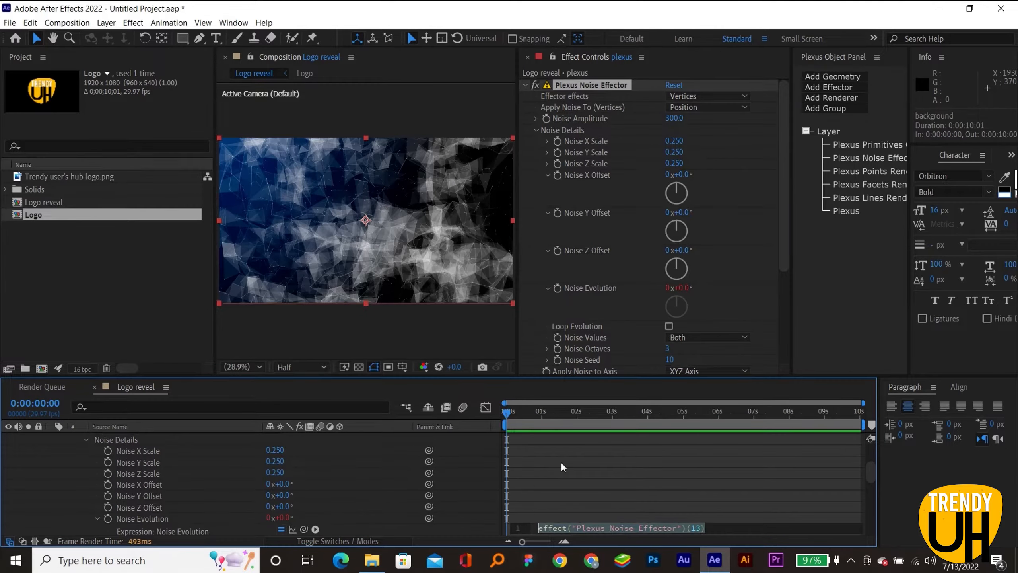
pyautogui.write('time*604')
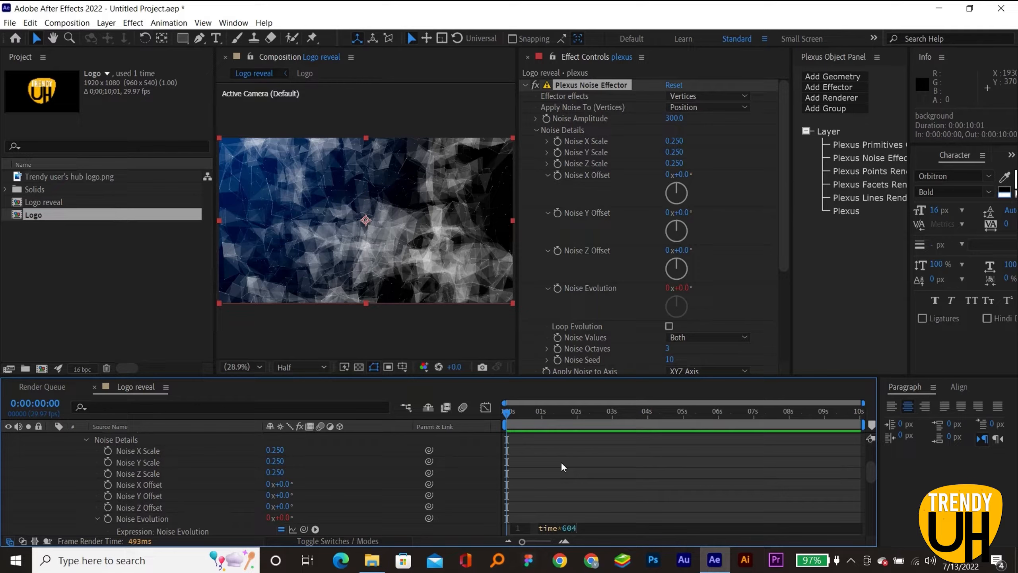
pyautogui.press('BackSpace')
pyautogui.click(560, 462)
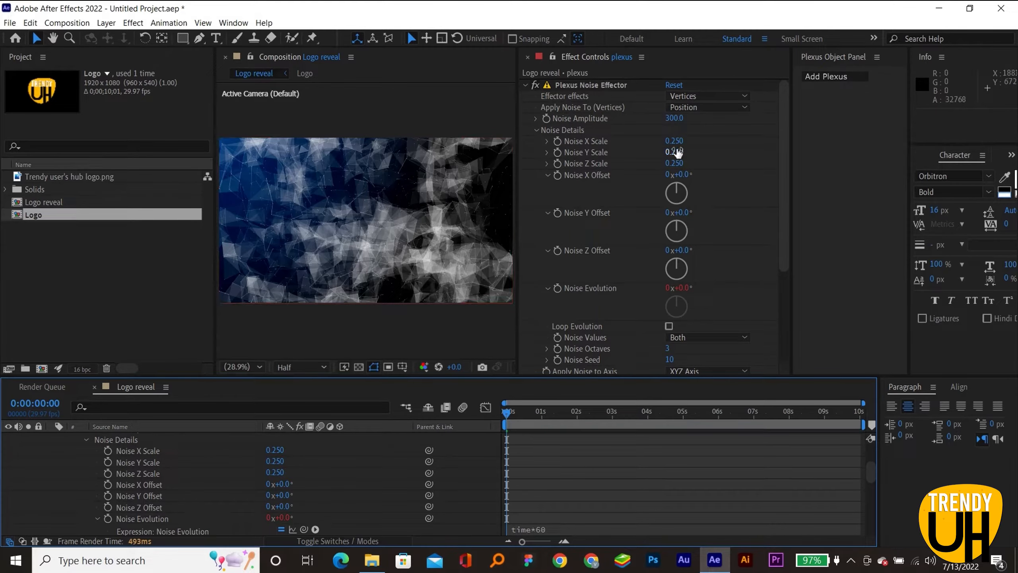
pyautogui.click(537, 130)
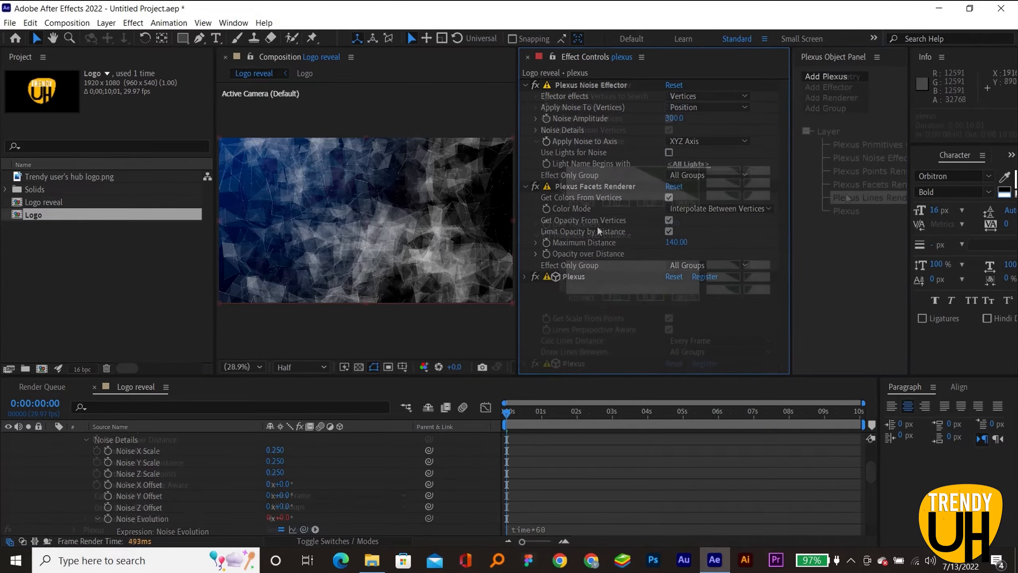
pyautogui.moveTo(674, 111); pyautogui.dragTo(649, 112)
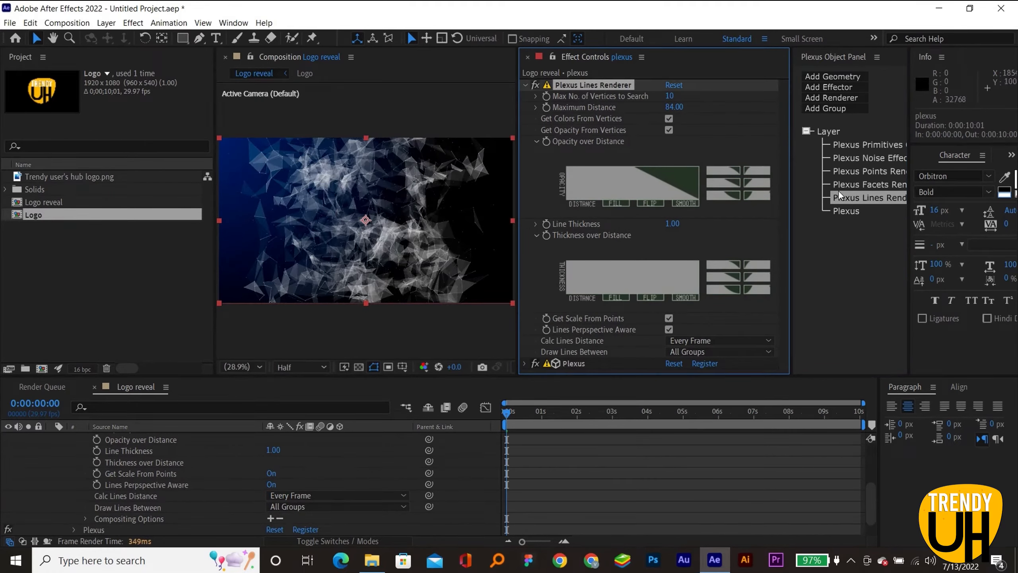
# Step: Enlarge the Plexus Primitives Object's cube to a width of 1206 and a height of 1251
pyautogui.click(850, 144)
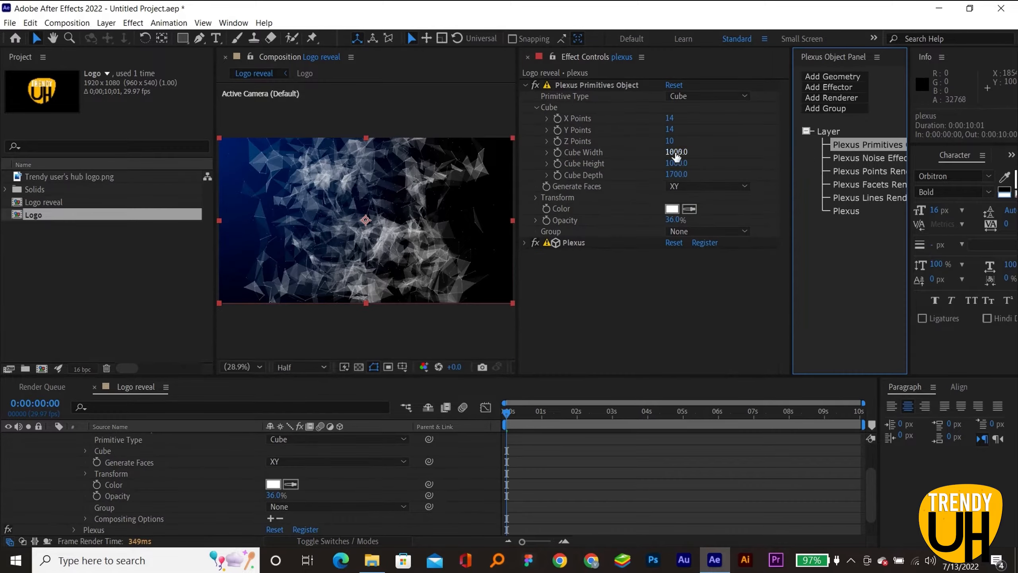
pyautogui.moveTo(750, 155); pyautogui.dragTo(760, 155)
pyautogui.moveTo(676, 163); pyautogui.dragTo(783, 160)
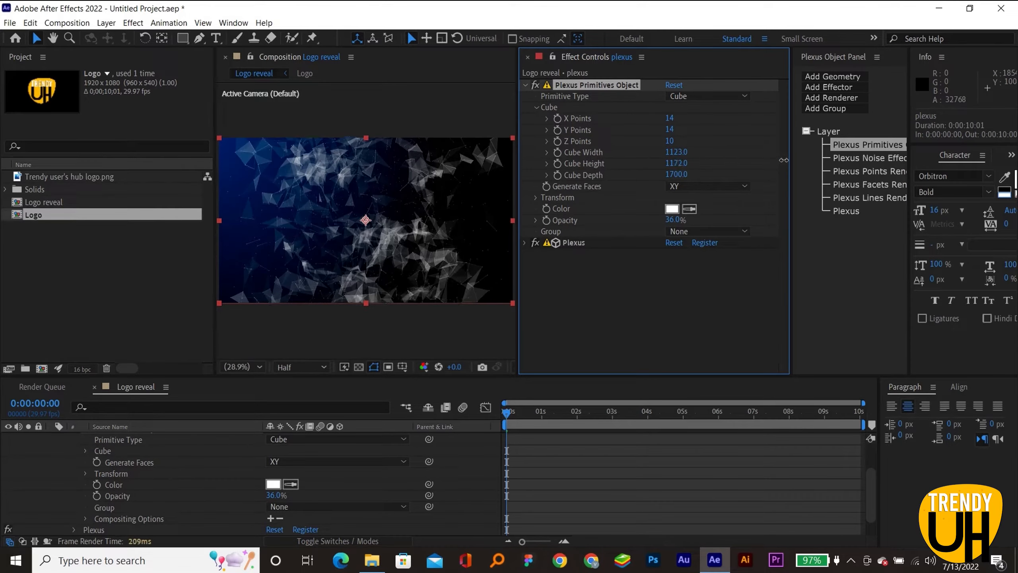
pyautogui.moveTo(680, 154); pyautogui.dragTo(727, 159)
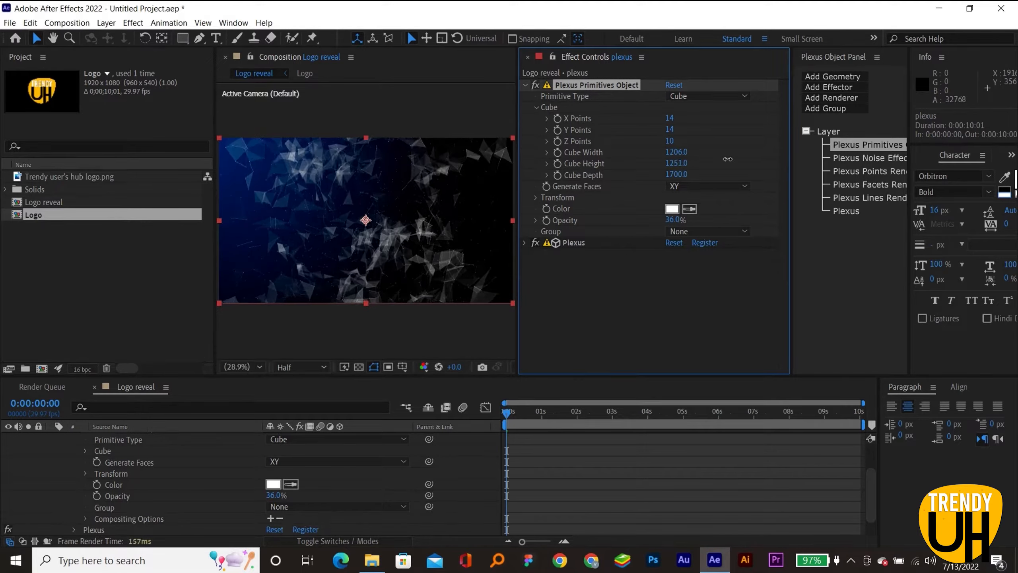
# Step: Set the primitive cube's X and Y Points to 12, its width to 1071 and its height to 1161
pyautogui.click(668, 118)
pyautogui.write('12')
pyautogui.press('Return')
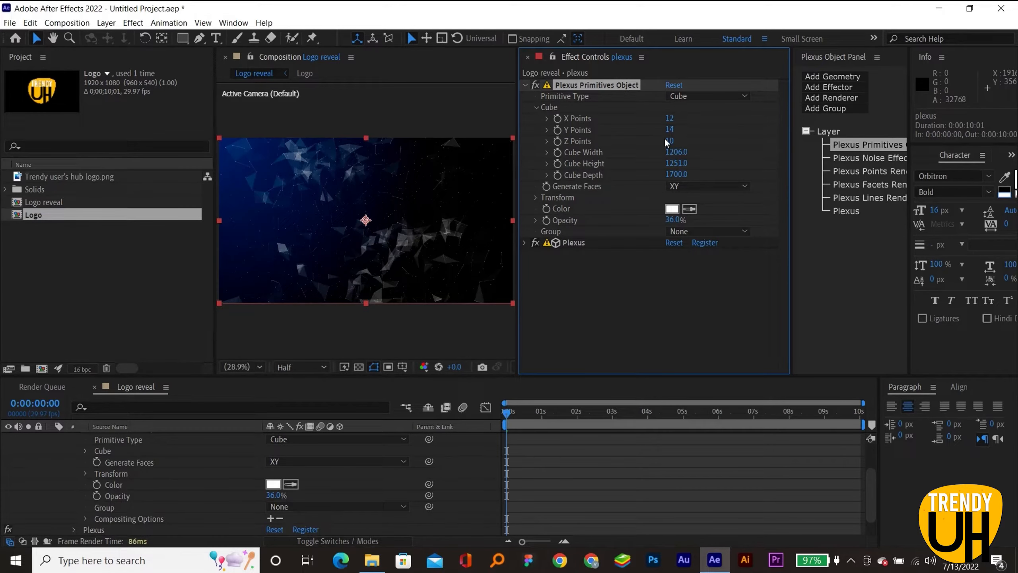
pyautogui.click(669, 129)
pyautogui.write('12')
pyautogui.press('Return')
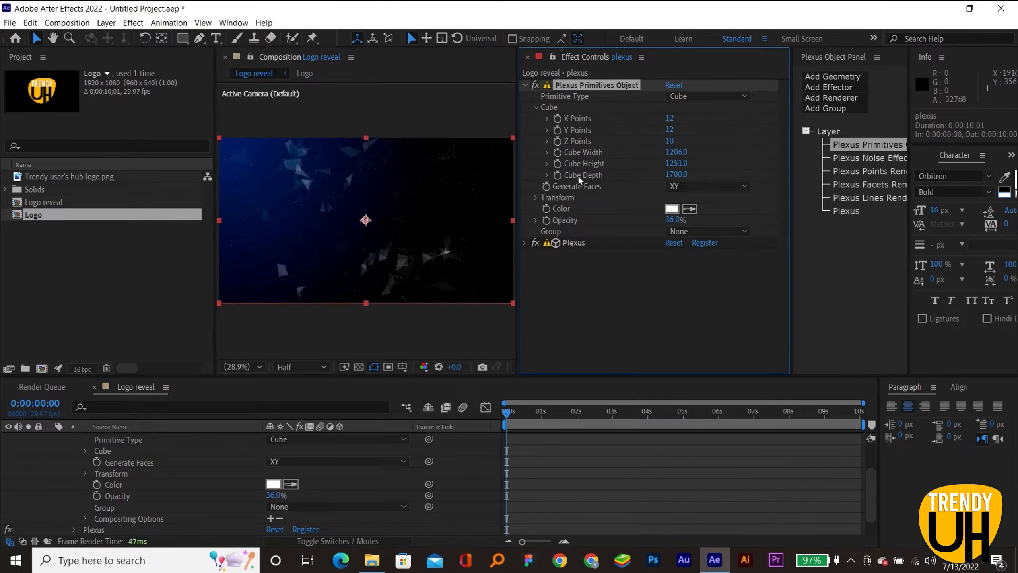
pyautogui.moveTo(676, 153); pyautogui.dragTo(600, 158)
pyautogui.moveTo(676, 164); pyautogui.dragTo(620, 162)
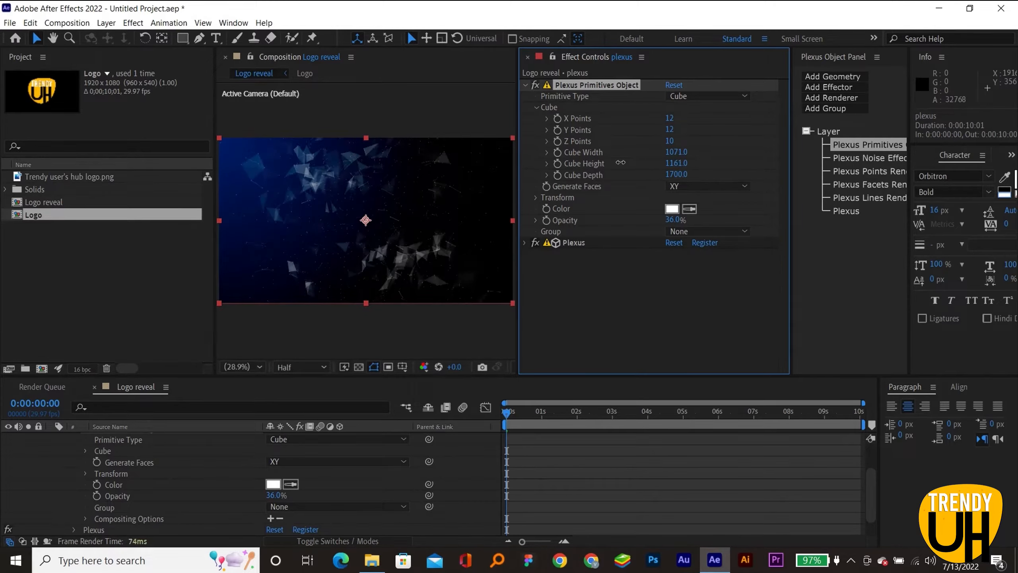
# Step: Collapse the plexus layer's properties and create a black 1920 x 1080 solid named color ramp
pyautogui.scroll(1, 561, 473)
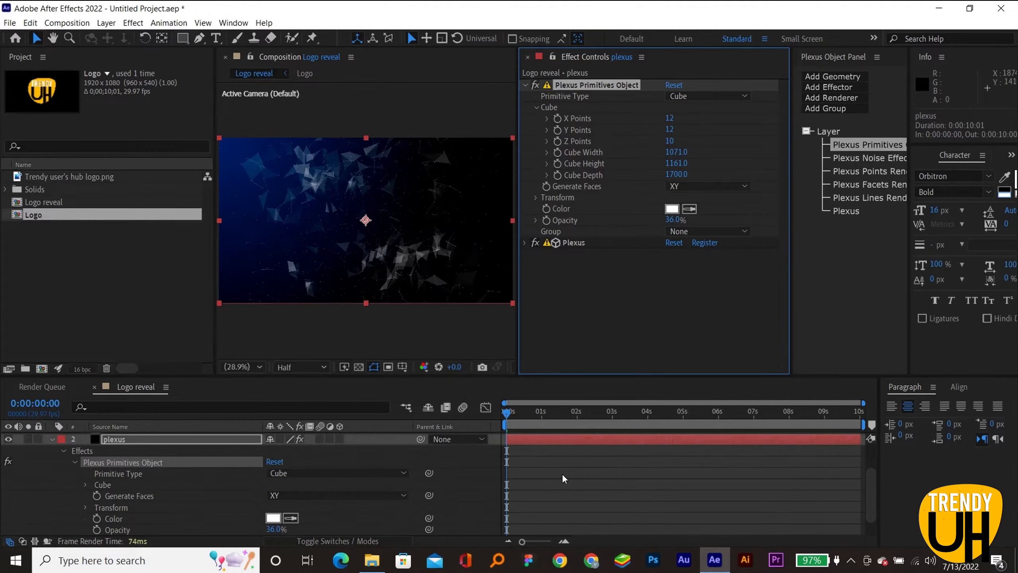
pyautogui.scroll(1, 561, 474)
pyautogui.click(546, 448)
pyautogui.press('u')
pyautogui.click(538, 473)
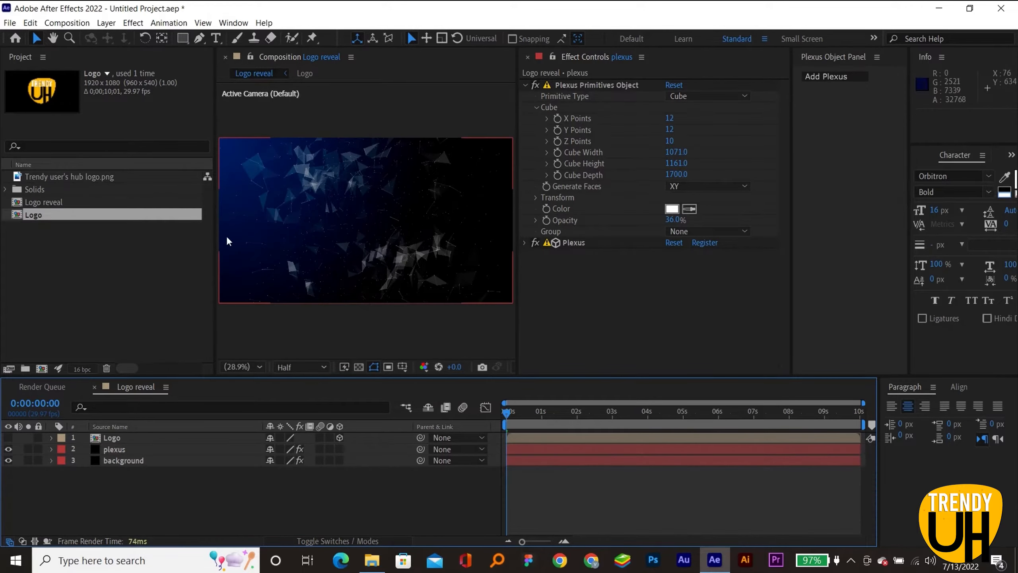
pyautogui.hotkey('ctrl', 'y')
pyautogui.write('c')
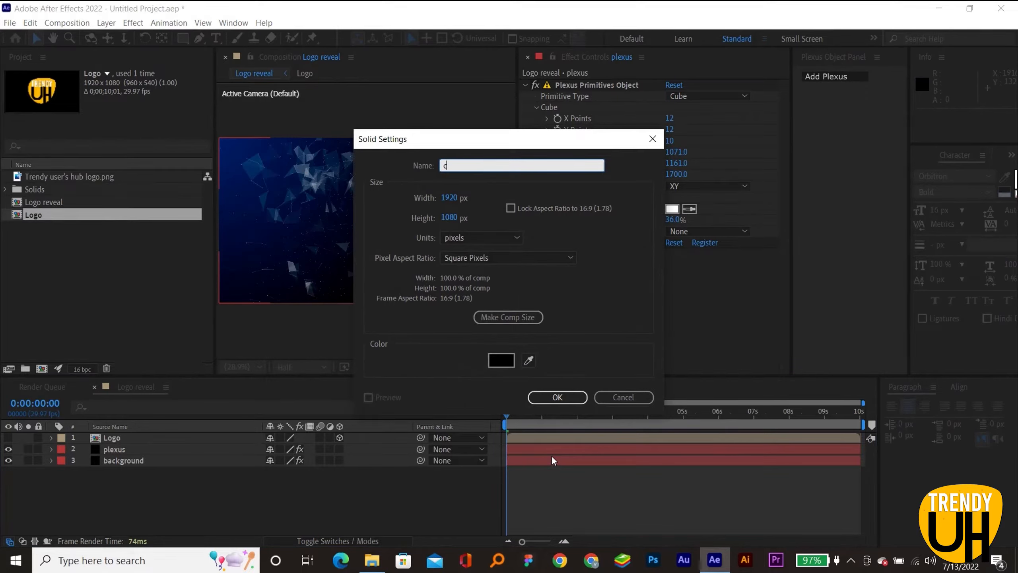
pyautogui.write('olor ramp')
pyautogui.press('Return')
# Step: Apply the 4-Color Gradient effect to the color ramp solid
pyautogui.hotkey('ctrl', 'space')
pyautogui.write('4')
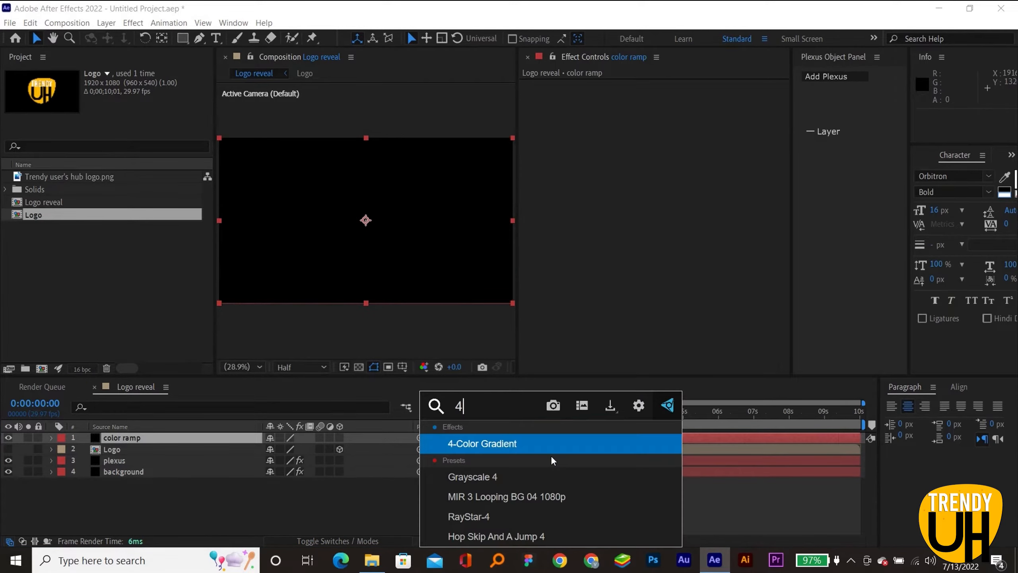
pyautogui.press('Return')
# Step: Recolor the gradient with dark blue as Color 1, cyan as Color 2, 0058FF as Color 3 and deep blue as Color 4
pyautogui.click(673, 121)
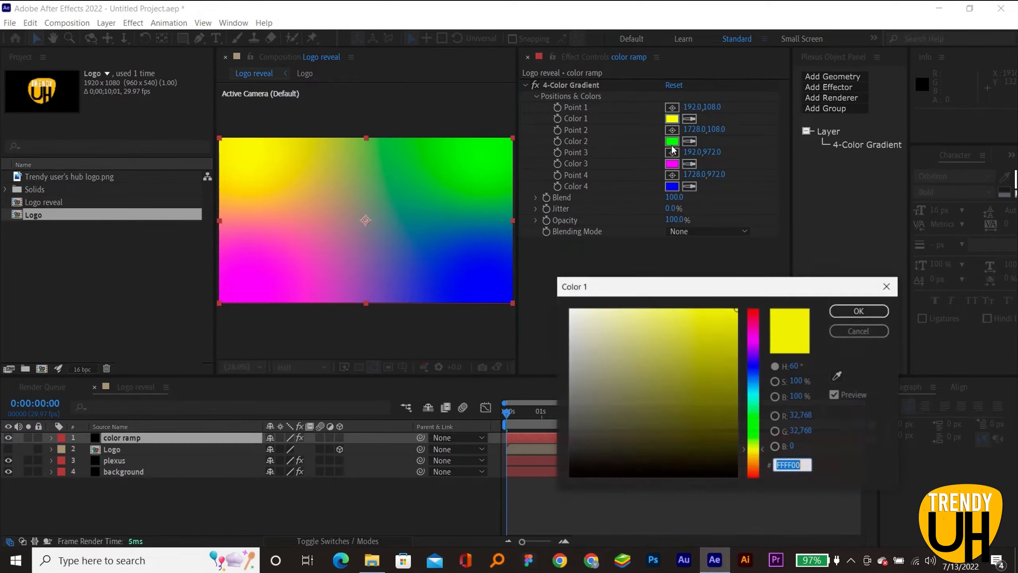
pyautogui.click(753, 370)
pyautogui.moveTo(649, 386)
pyautogui.mouseDown()
pyautogui.moveTo(525, 357)
pyautogui.moveTo(580, 425)
pyautogui.moveTo(712, 404)
pyautogui.mouseUp()
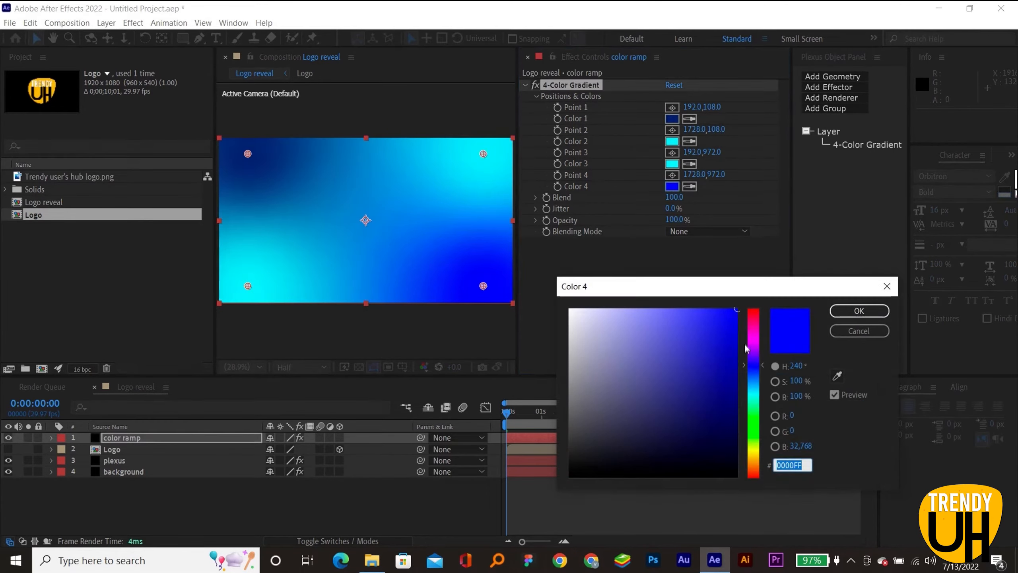
pyautogui.moveTo(746, 348)
pyautogui.mouseDown()
pyautogui.moveTo(739, 309)
pyautogui.moveTo(741, 351)
pyautogui.mouseUp()
pyautogui.click(859, 310)
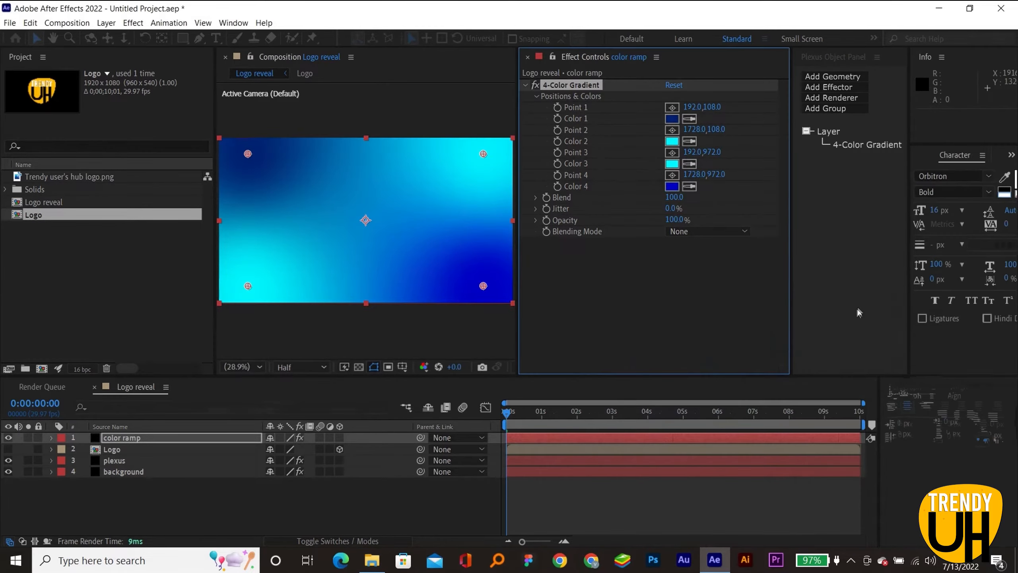
pyautogui.click(673, 164)
pyautogui.click(751, 379)
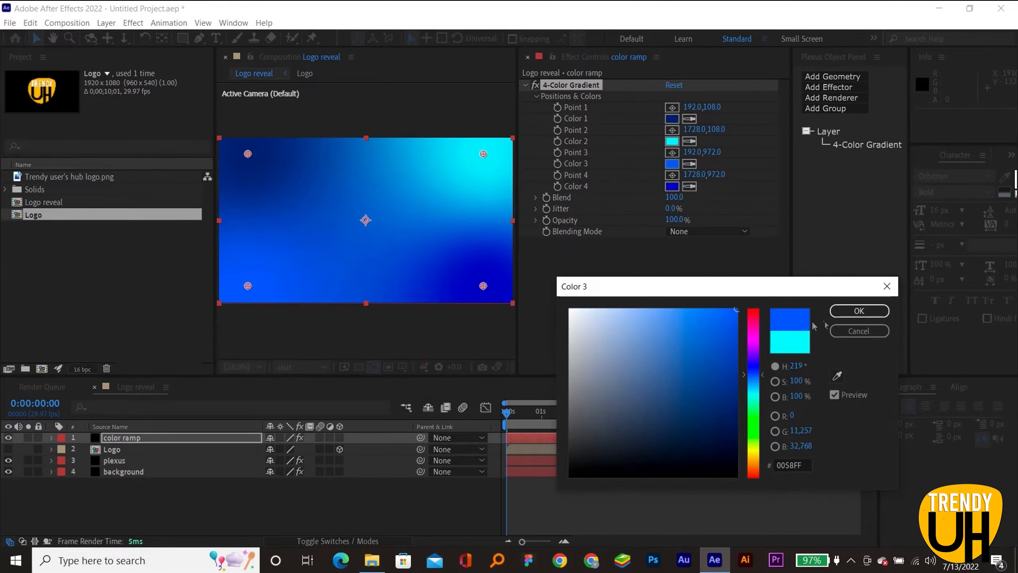
pyautogui.click(858, 310)
# Step: Pre-compose the color ramp layer as color ramp, moving all attributes into it, and hide the resulting layer
pyautogui.click(159, 501)
pyautogui.click(160, 438)
pyautogui.hotkey('ctrl', 'shift', 'c')
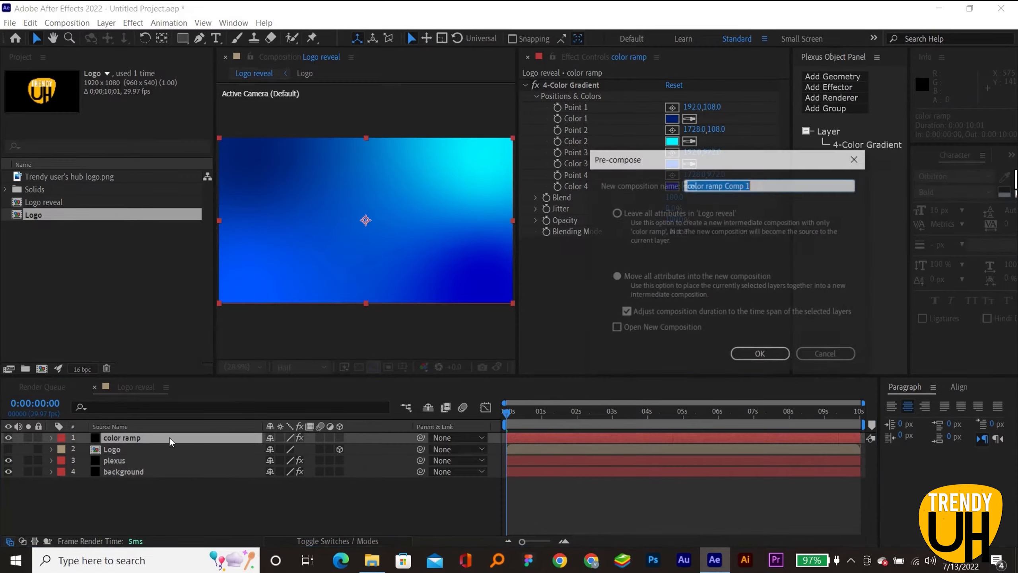
pyautogui.moveTo(750, 186); pyautogui.dragTo(722, 186)
pyautogui.press('BackSpace')
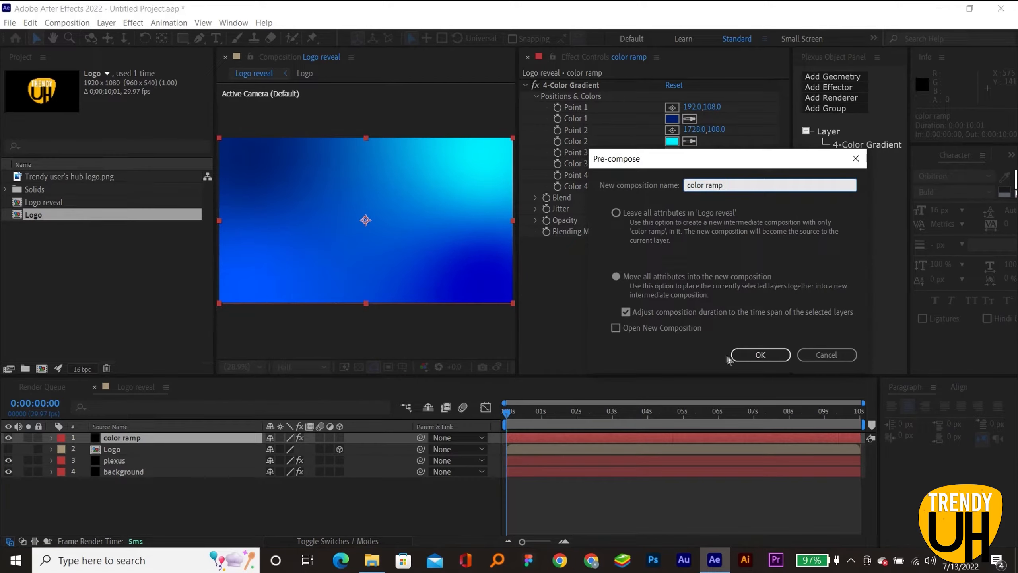
pyautogui.click(731, 355)
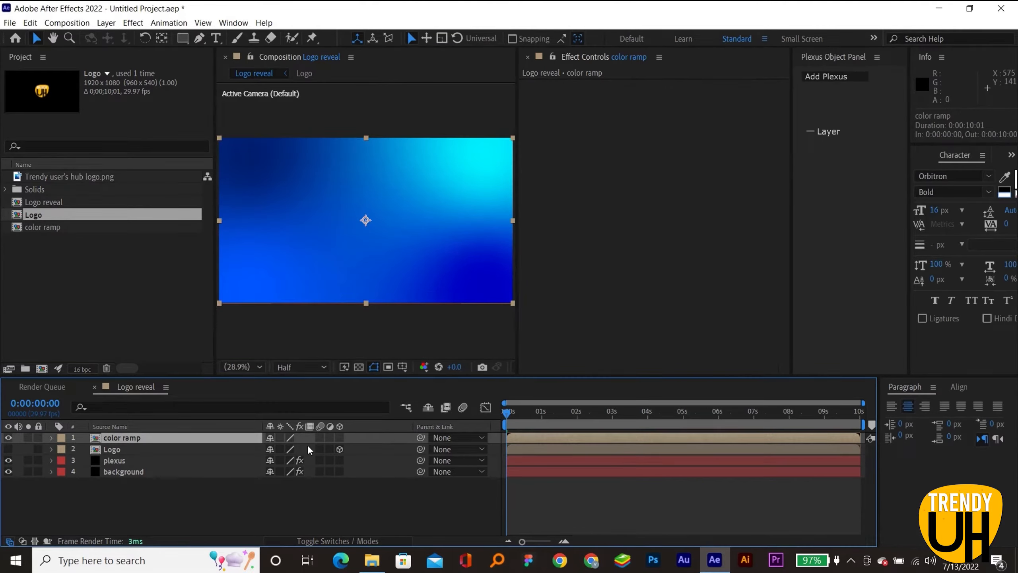
pyautogui.click(14, 437)
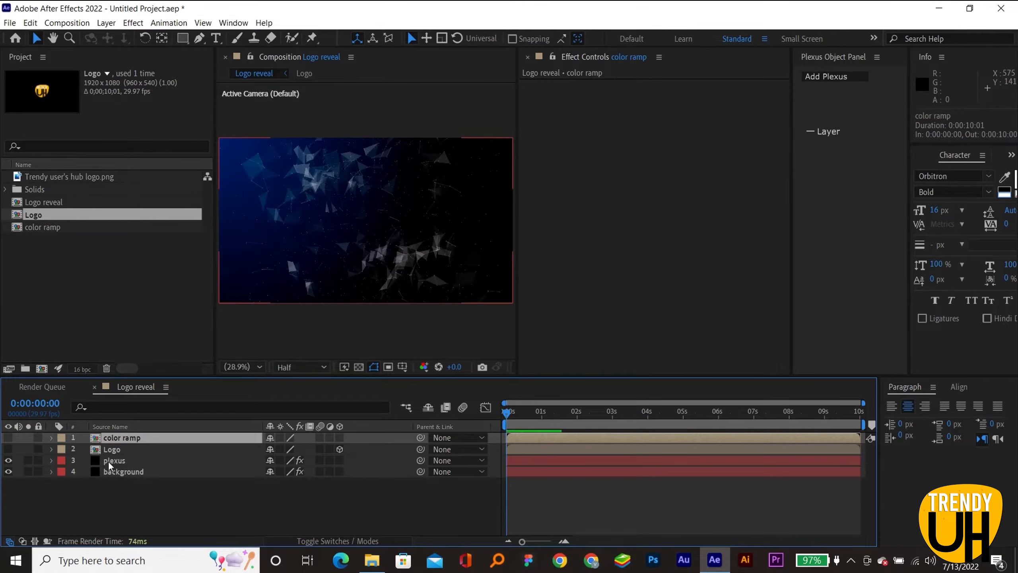
# Step: Add a Color Map effector to the plexus layer and use the color ramp layer as its color map
pyautogui.click(114, 460)
pyautogui.click(525, 85)
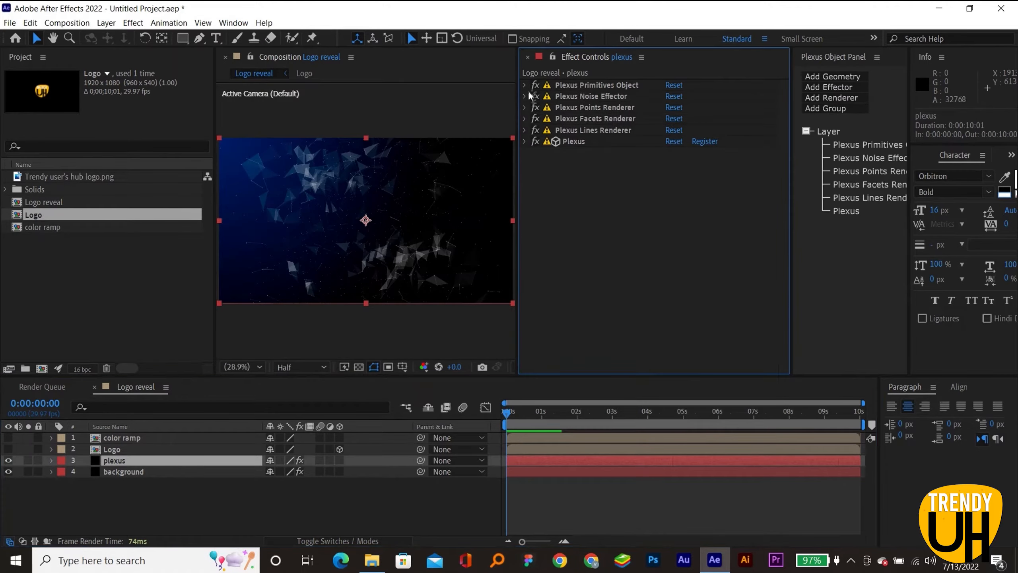
pyautogui.click(836, 92)
pyautogui.click(839, 159)
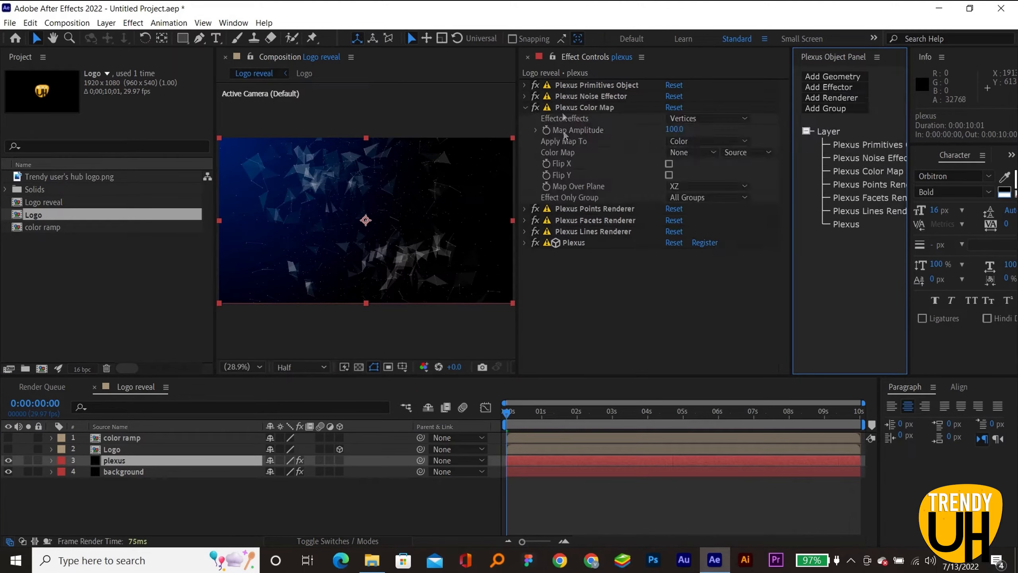
pyautogui.click(692, 153)
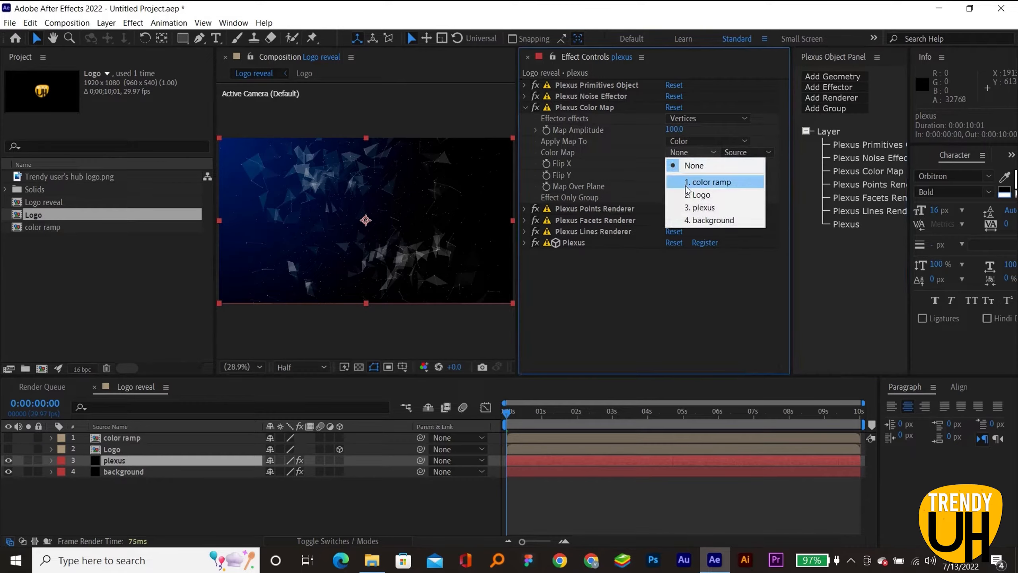
pyautogui.click(670, 178)
pyautogui.click(524, 107)
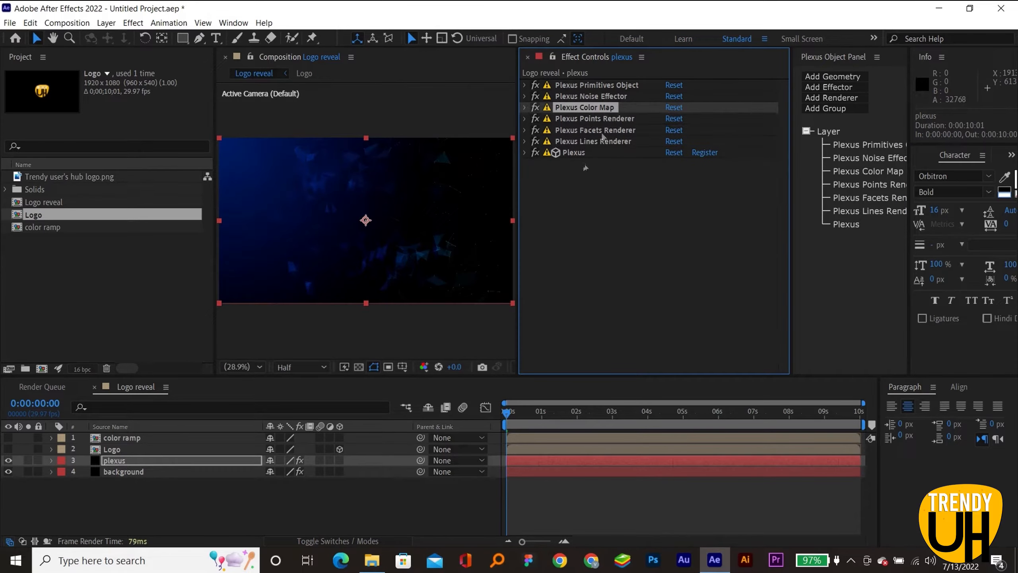
# Step: Apply a Glow effect to the plexus layer with radius 79, intensity 0.7 and the Overlay glow operation
pyautogui.hotkey('ctrl', 'space')
pyautogui.write('glow')
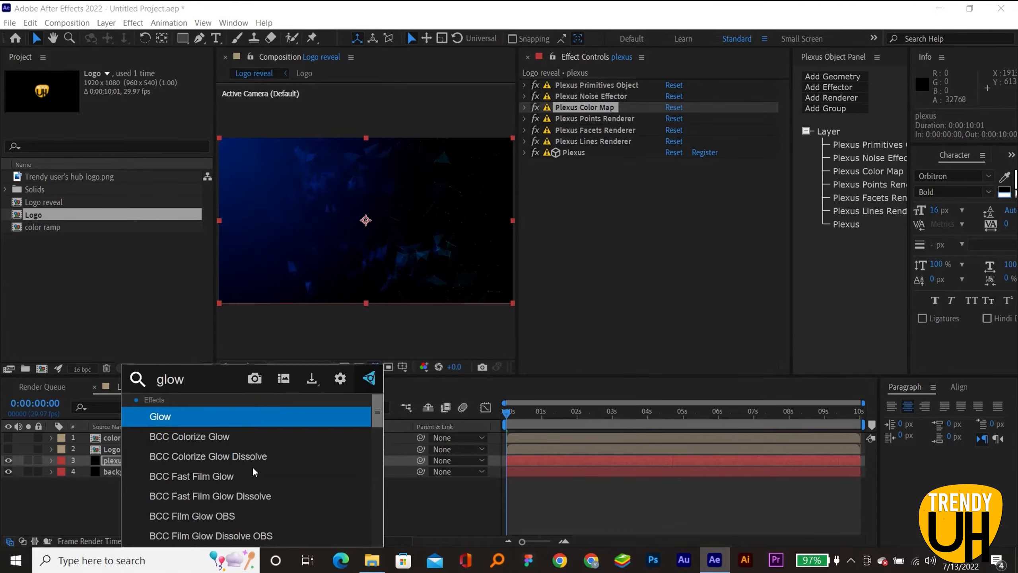
pyautogui.press('Return')
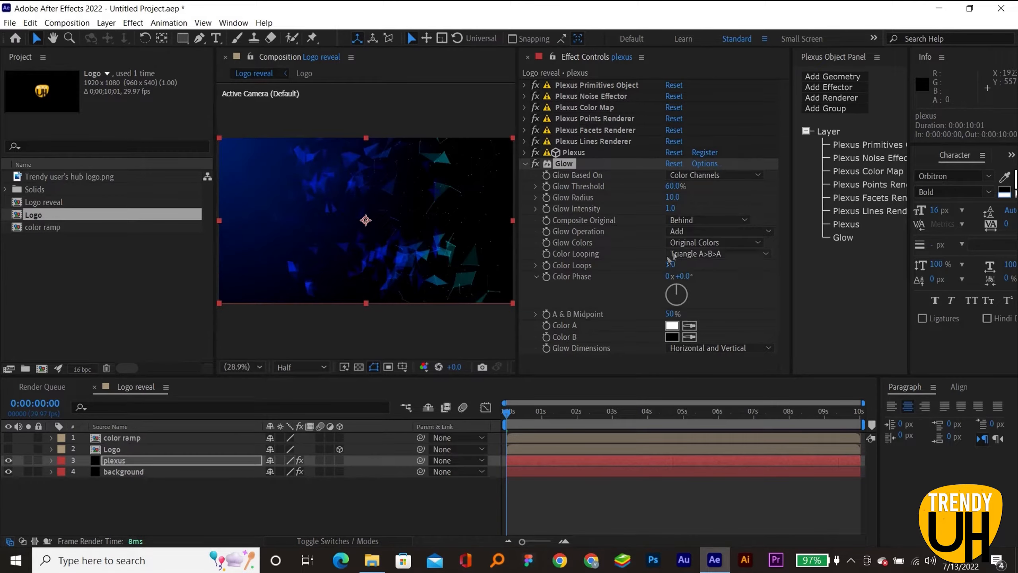
pyautogui.moveTo(672, 197); pyautogui.dragTo(789, 210)
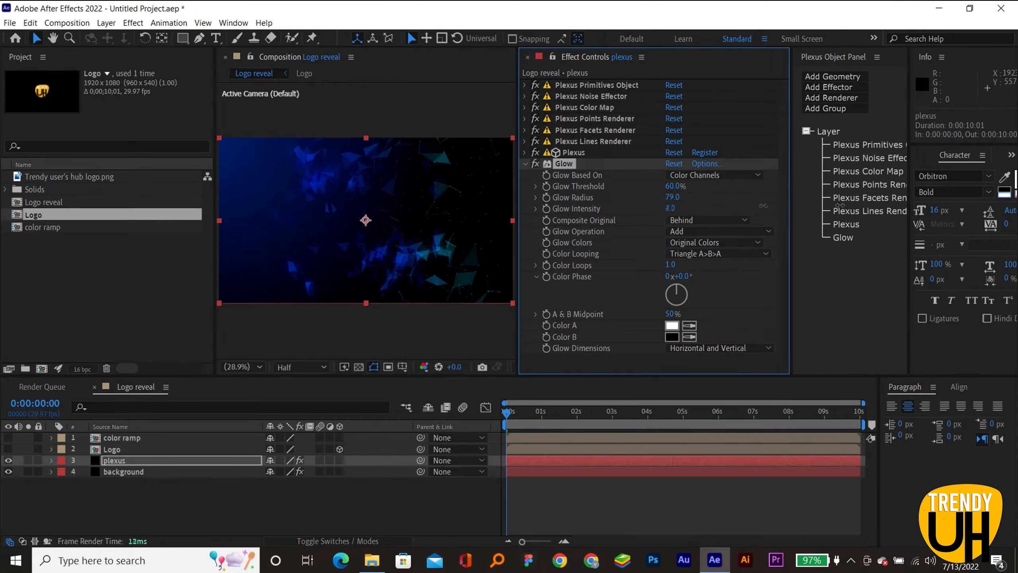
pyautogui.moveTo(661, 208); pyautogui.dragTo(619, 220)
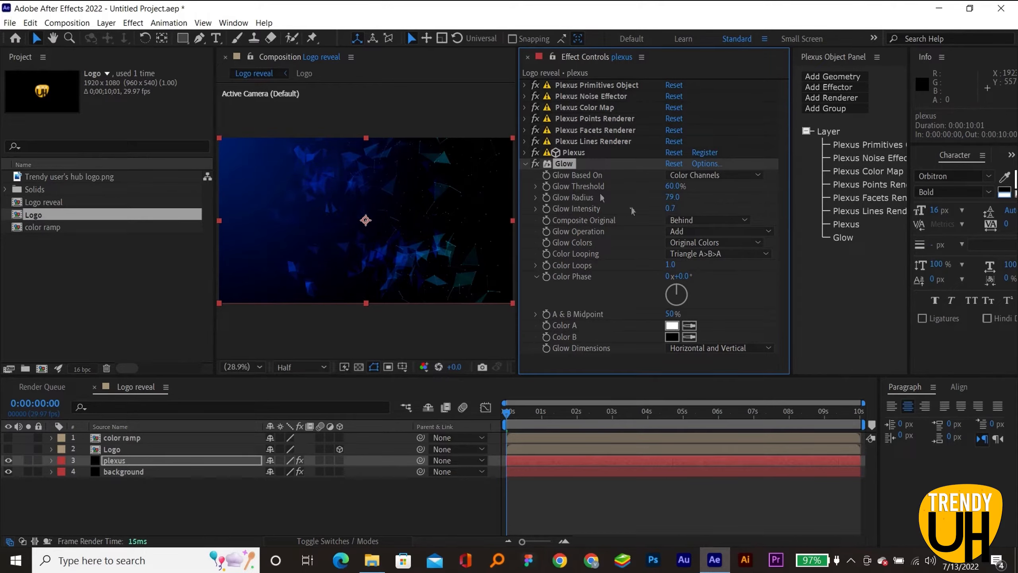
pyautogui.click(705, 232)
pyautogui.click(727, 309)
pyautogui.click(547, 533)
pyautogui.scroll(3, 377, 196)
pyautogui.scroll(-3, 377, 196)
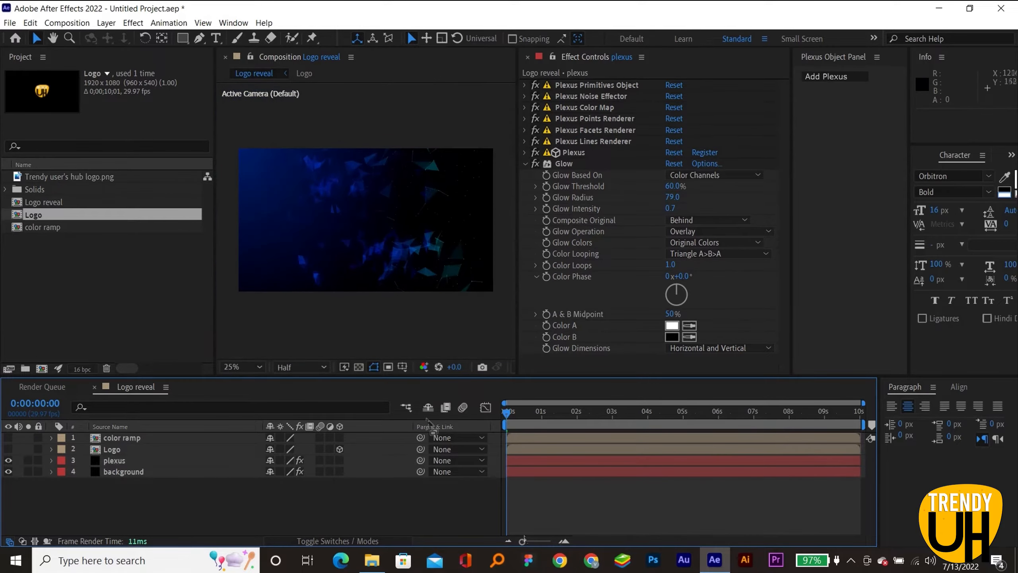
pyautogui.click(851, 560)
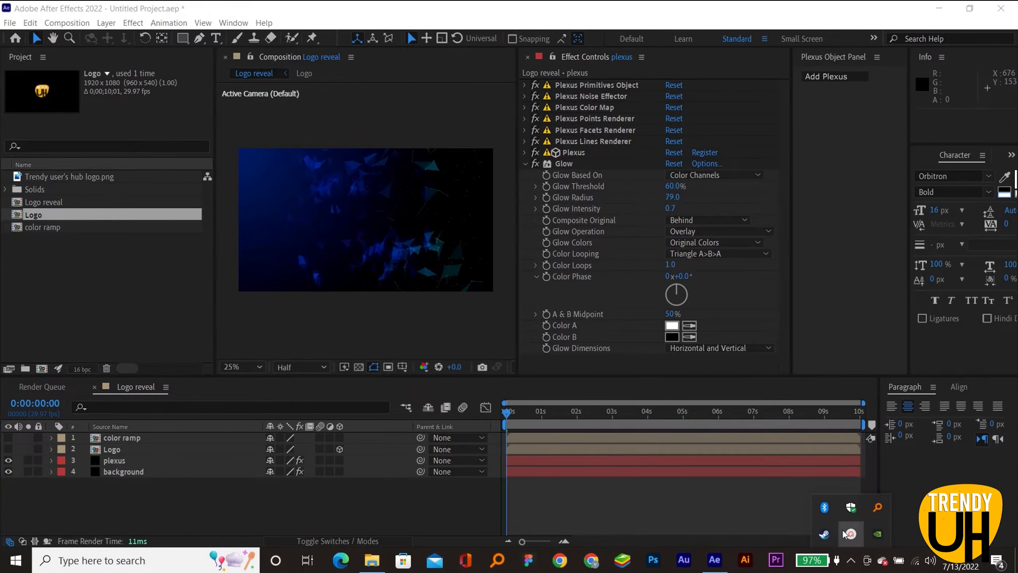
pyautogui.click(851, 533)
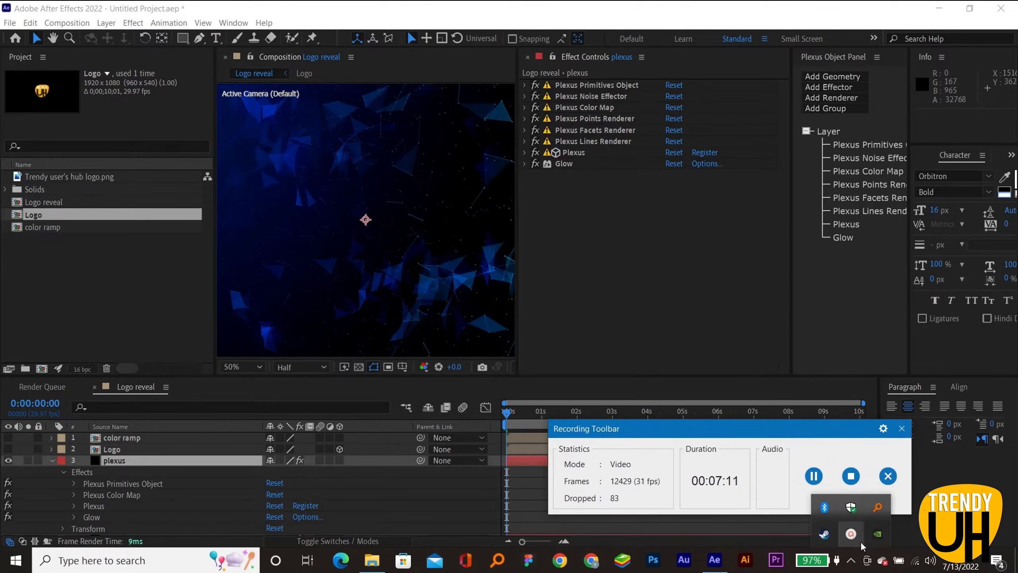
pyautogui.click(857, 537)
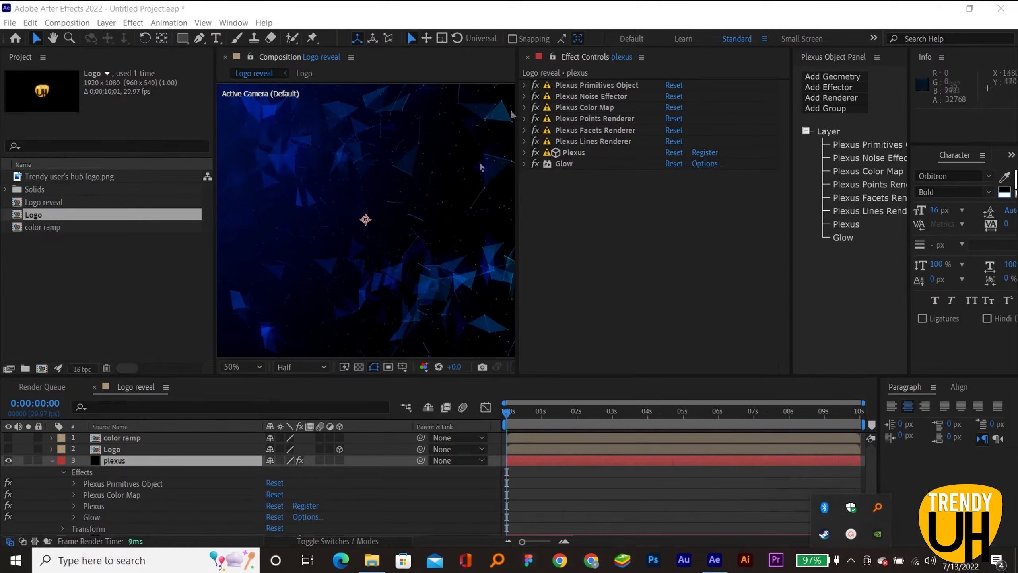
# Step: Duplicate the plexus layer's Glow effect and give the copy threshold 89.8%, radius 489, intensity 0.5 and the Screen operation
pyautogui.click(575, 162)
pyautogui.hotkey('ctrl', 'd')
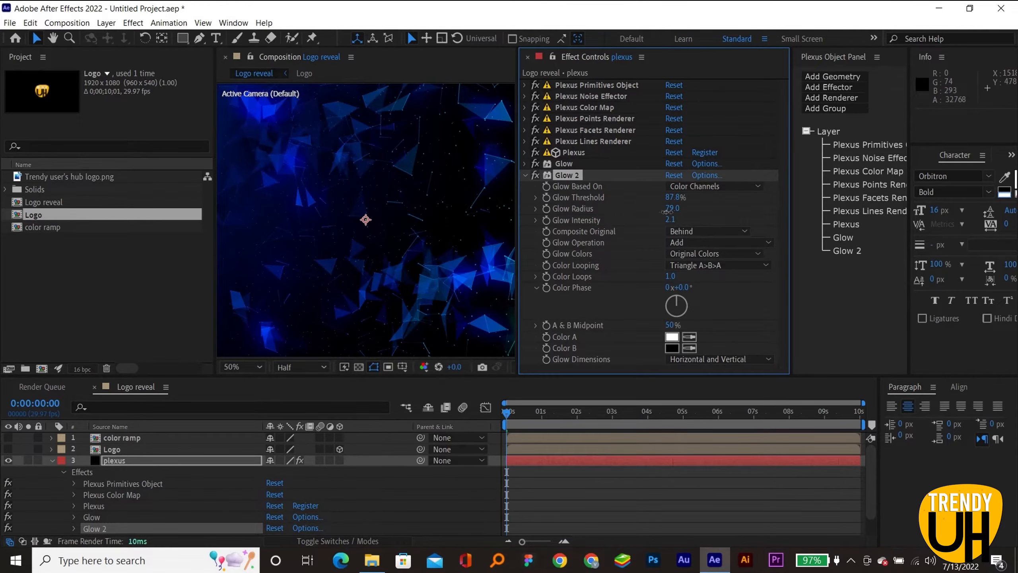
pyautogui.moveTo(676, 207); pyautogui.dragTo(717, 200)
pyautogui.click(697, 242)
pyautogui.click(727, 301)
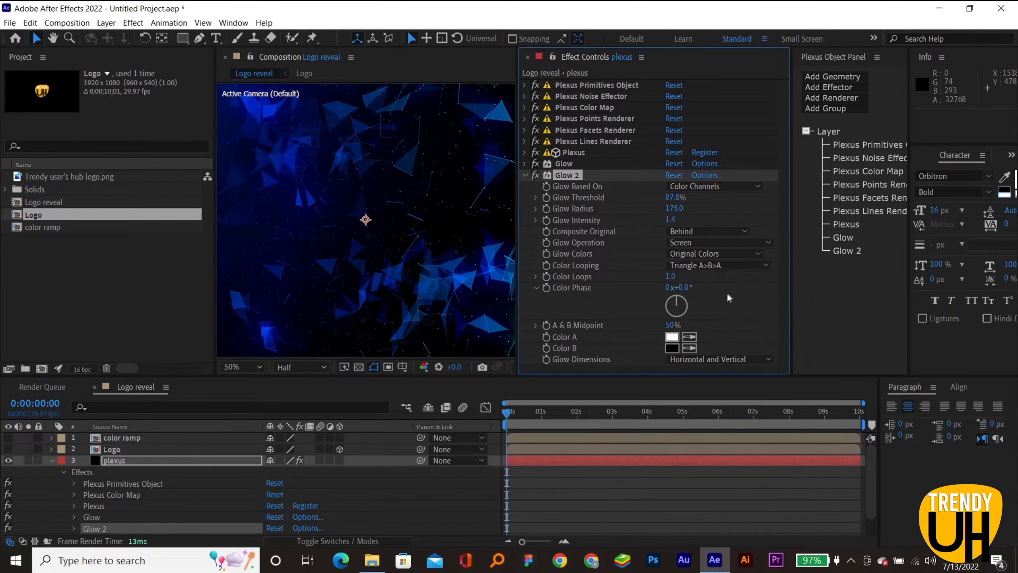
pyautogui.moveTo(676, 194); pyautogui.dragTo(692, 196)
pyautogui.scroll(-2, 447, 195)
pyautogui.scroll(2, 447, 196)
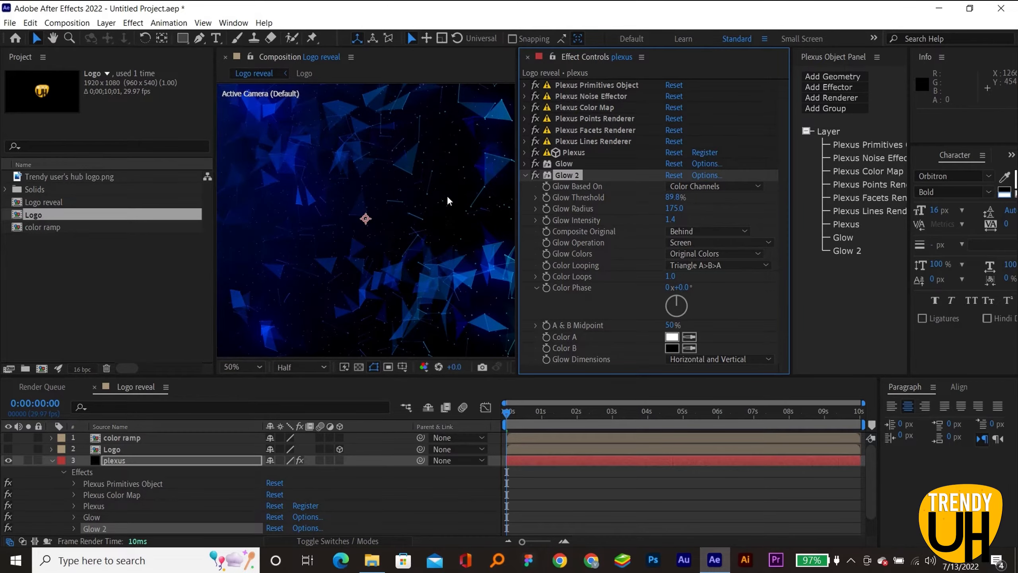
pyautogui.scroll(-1, 447, 196)
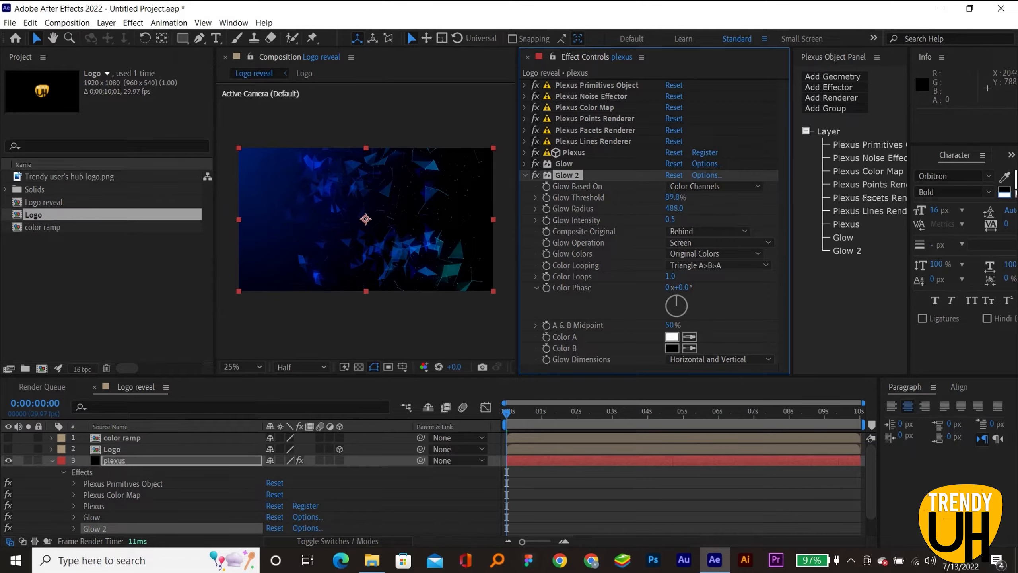
pyautogui.click(525, 176)
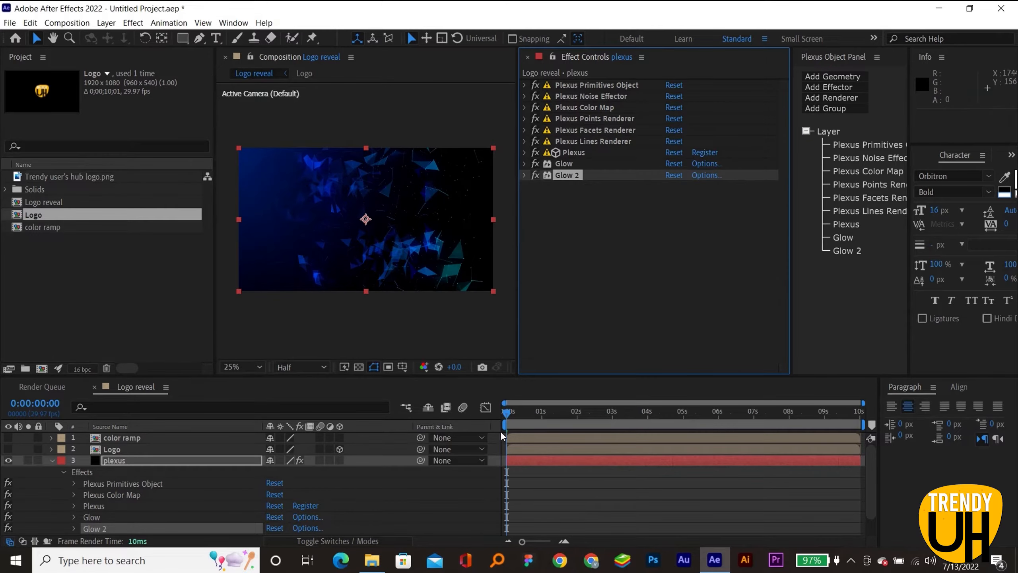
# Step: Collapse the plexus layer, add a new camera to the Logo reveal composition and widen the composition view
pyautogui.click(543, 450)
pyautogui.click(531, 456)
pyautogui.press('u')
pyautogui.click(511, 480)
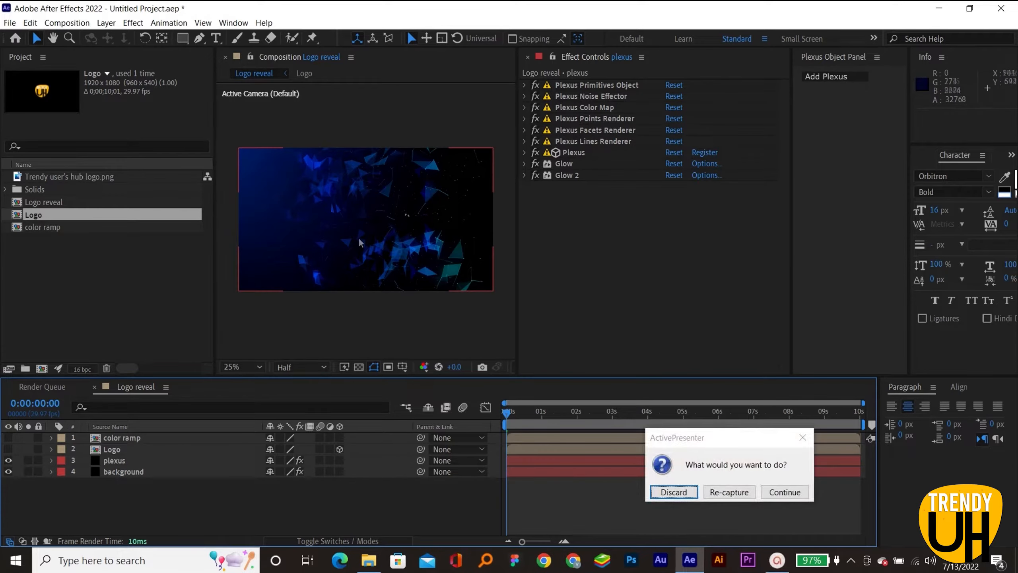
pyautogui.click(799, 437)
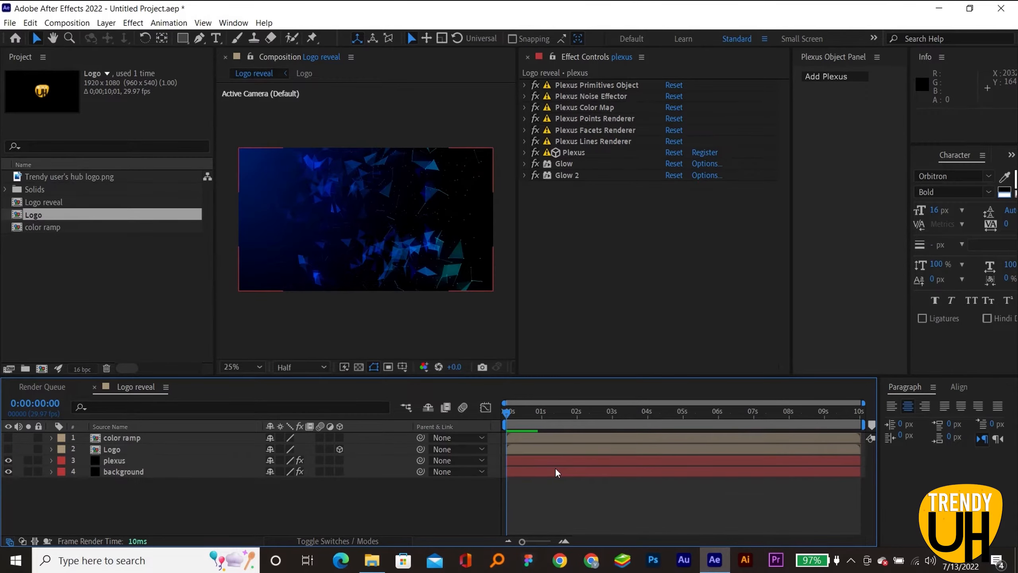
pyautogui.hotkey('ctrl', 'alt', 'shift', 'c')
pyautogui.click(632, 424)
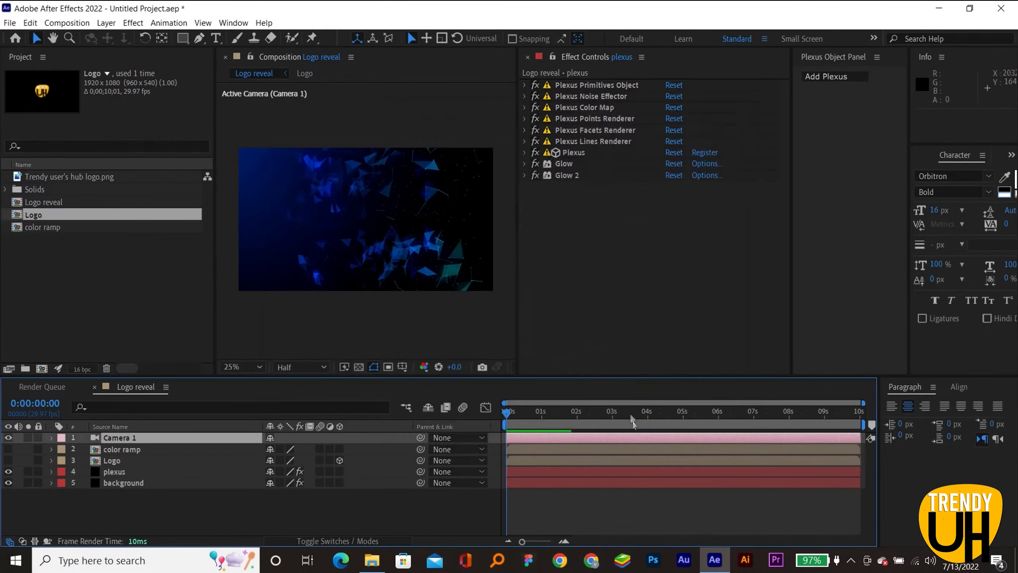
pyautogui.scroll(2, 345, 236)
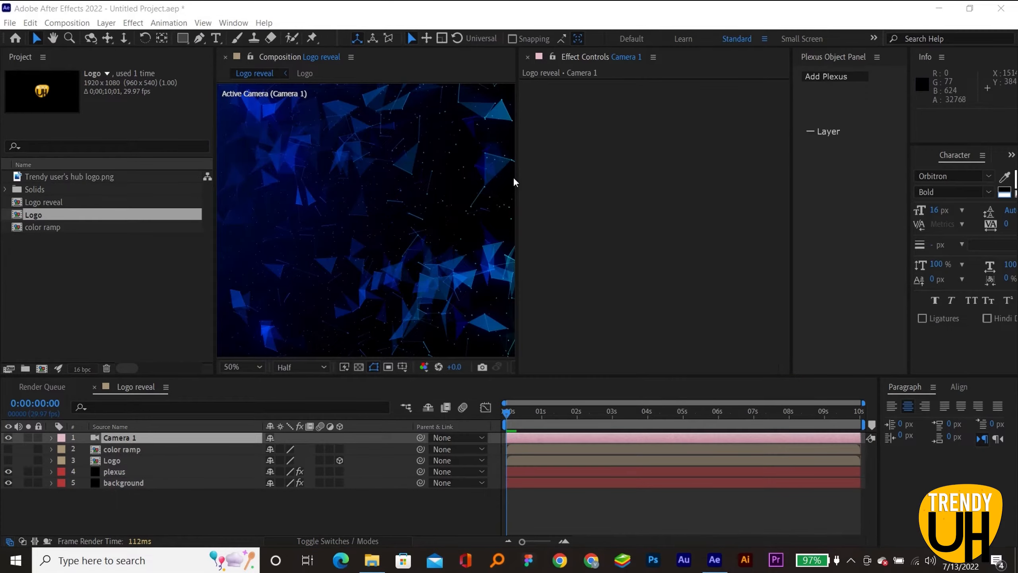
pyautogui.moveTo(517, 177); pyautogui.dragTo(736, 201)
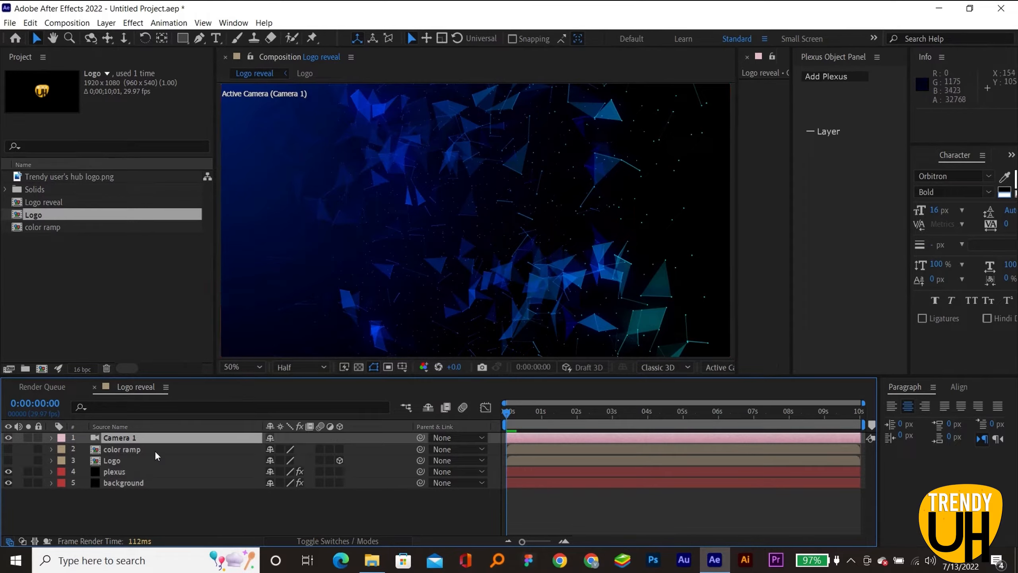
# Step: Turn on Depth of Field for Camera 1 and set its Focus Distance to 1200 pixels
pyautogui.click(48, 437)
pyautogui.click(62, 461)
pyautogui.scroll(-1, 300, 458)
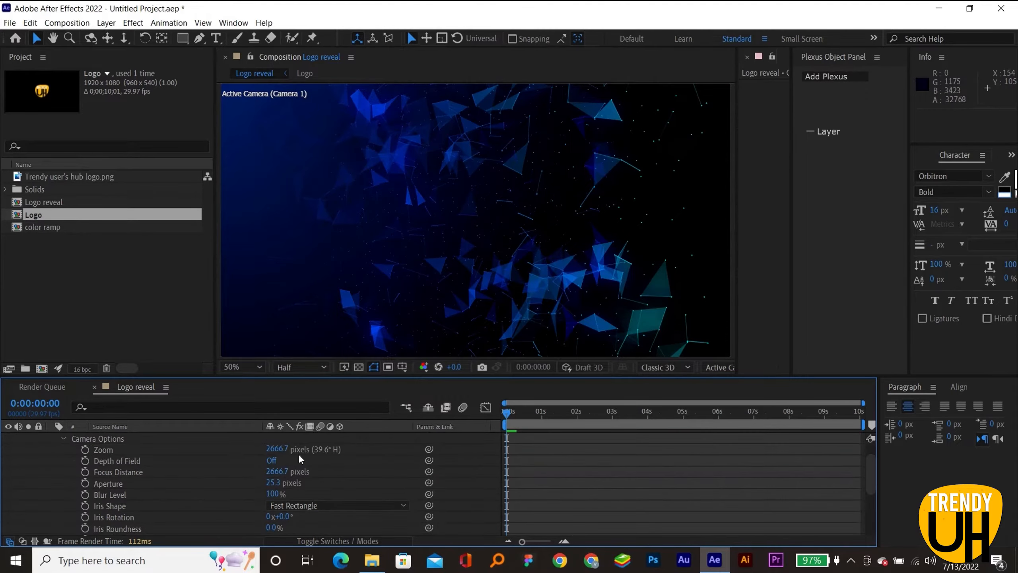
pyautogui.click(272, 461)
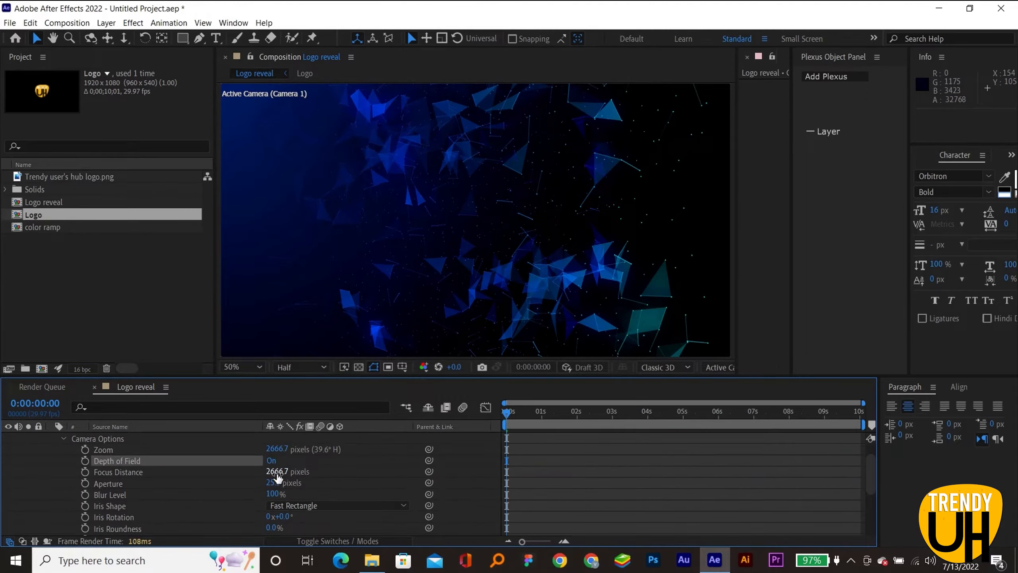
pyautogui.click(277, 472)
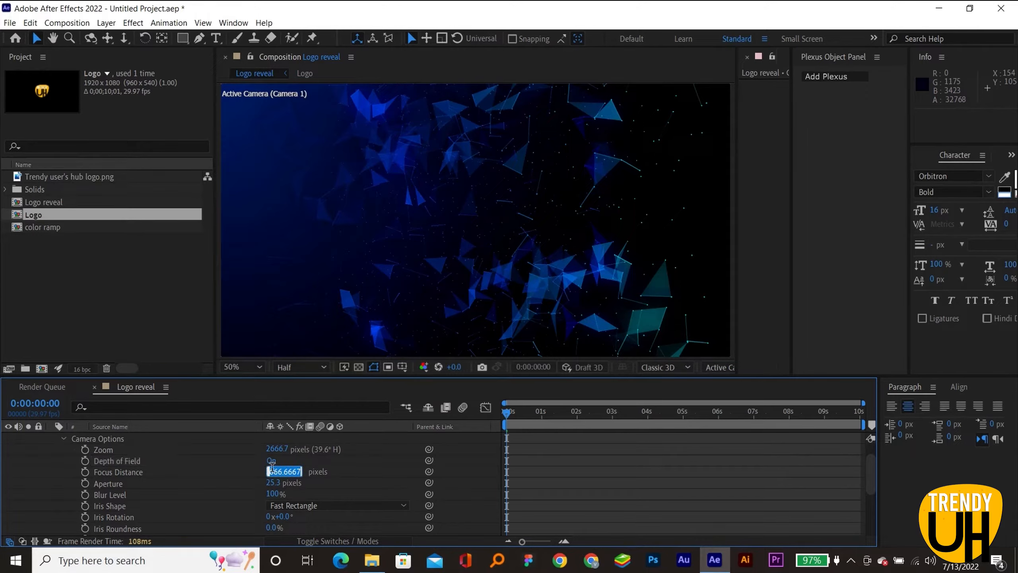
pyautogui.write('1200')
pyautogui.press('Return')
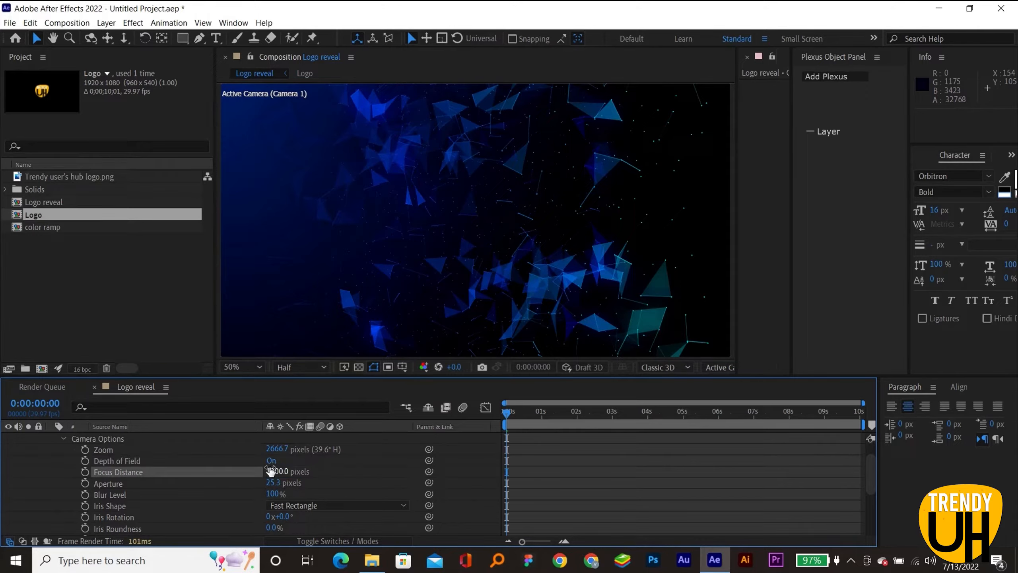
# Step: Keyframe Camera 1's Point of Interest and Position, and move both keyframes to 0:00:04:02
pyautogui.scroll(1, 93, 460)
pyautogui.click(62, 461)
pyautogui.click(63, 449)
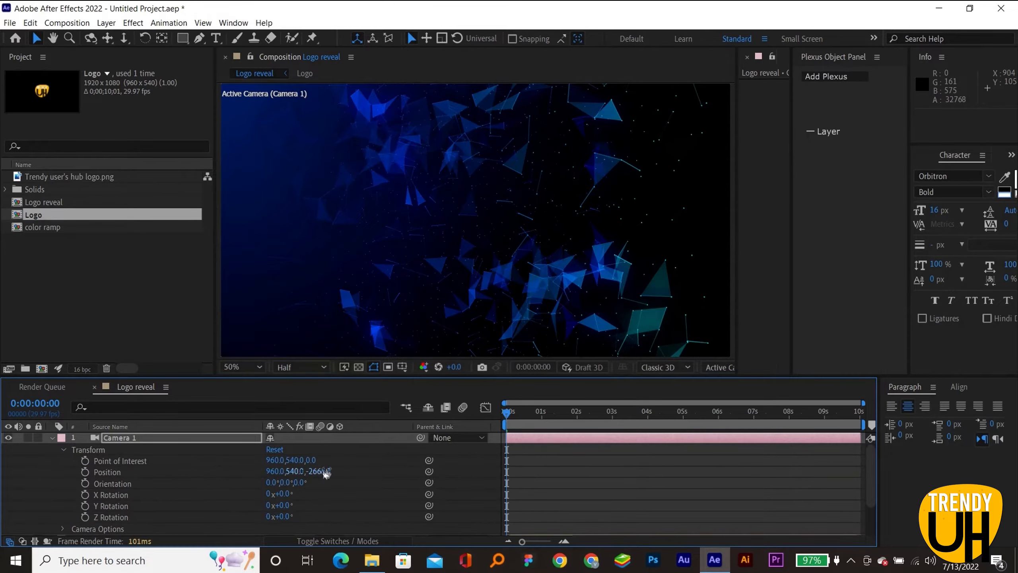
pyautogui.click(85, 461)
pyautogui.click(85, 472)
pyautogui.click(85, 482)
pyautogui.click(85, 483)
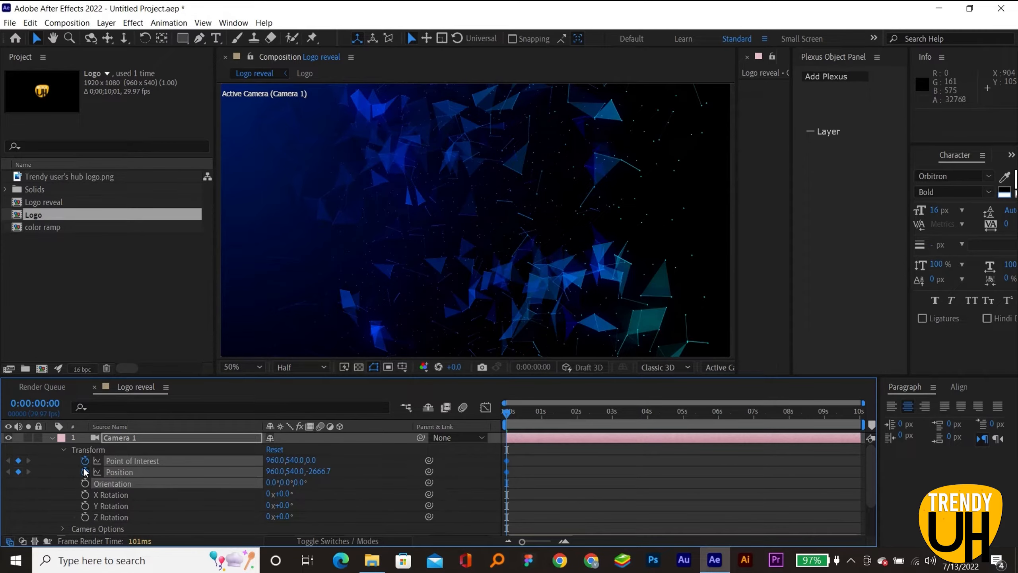
pyautogui.click(63, 485)
pyautogui.moveTo(515, 459); pyautogui.dragTo(650, 470)
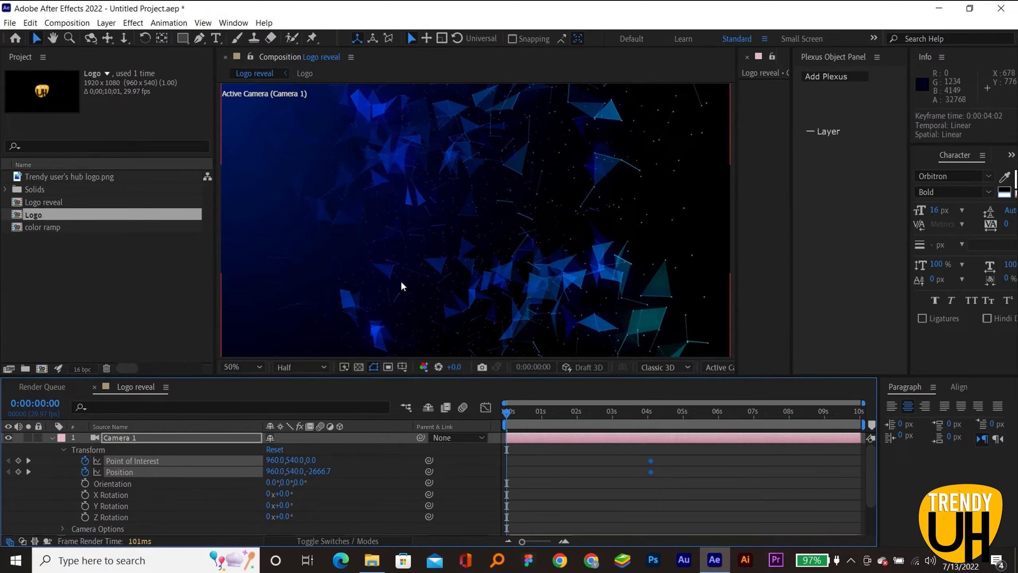
# Step: At the first frame, dolly and orbit Camera 1 to Point of Interest 960, 540, 2904 and Position 1512.3, 307.6, 305.5
pyautogui.press('3')
pyautogui.moveTo(475, 219); pyautogui.dragTo(800, 217)
pyautogui.press('1')
pyautogui.moveTo(601, 219); pyautogui.dragTo(362, 229)
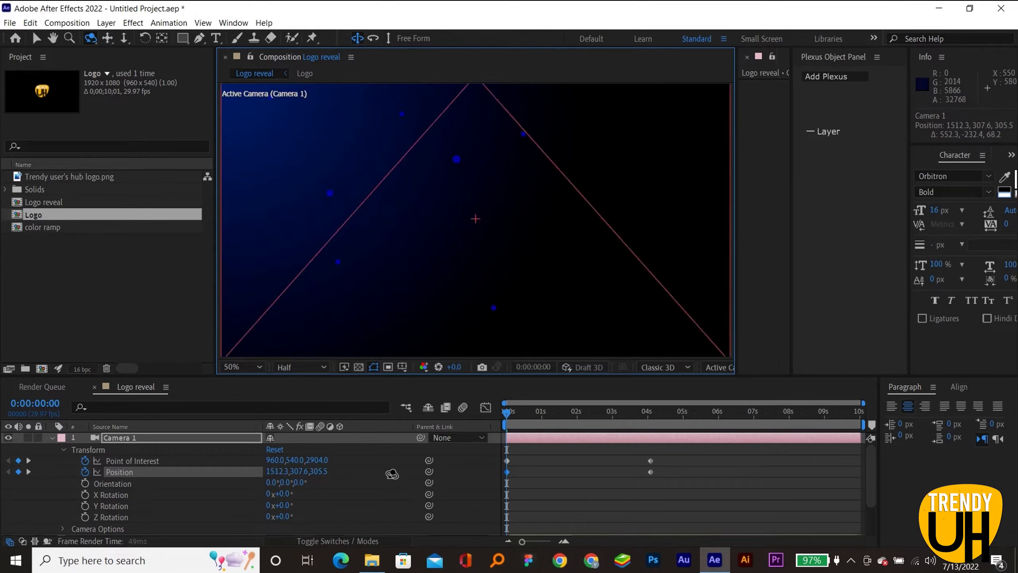
# Step: Ease the camera's Point of Interest and Position keyframes and adjust the incoming speed influence at their end keyframes in the Graph Editor
pyautogui.moveTo(672, 459); pyautogui.dragTo(478, 477)
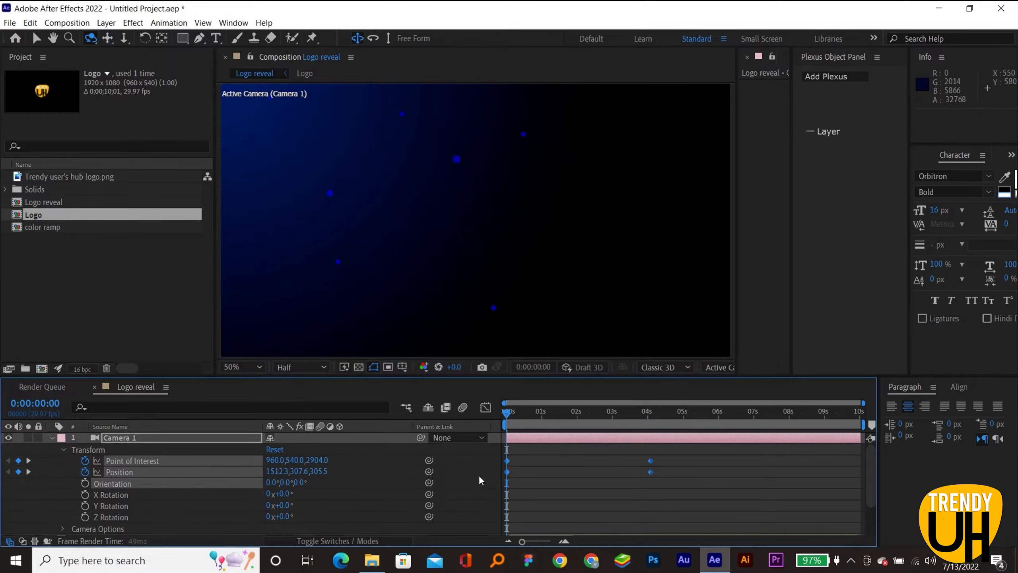
pyautogui.click(485, 407)
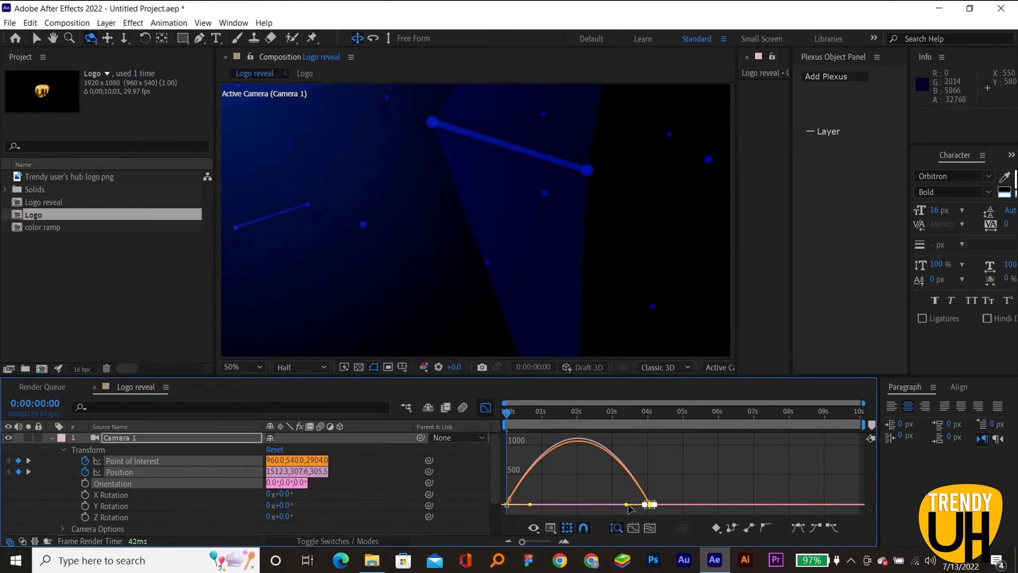
pyautogui.moveTo(629, 507); pyautogui.dragTo(637, 505)
pyautogui.moveTo(530, 503); pyautogui.dragTo(501, 513)
pyautogui.hotkey('ctrl', 'z')
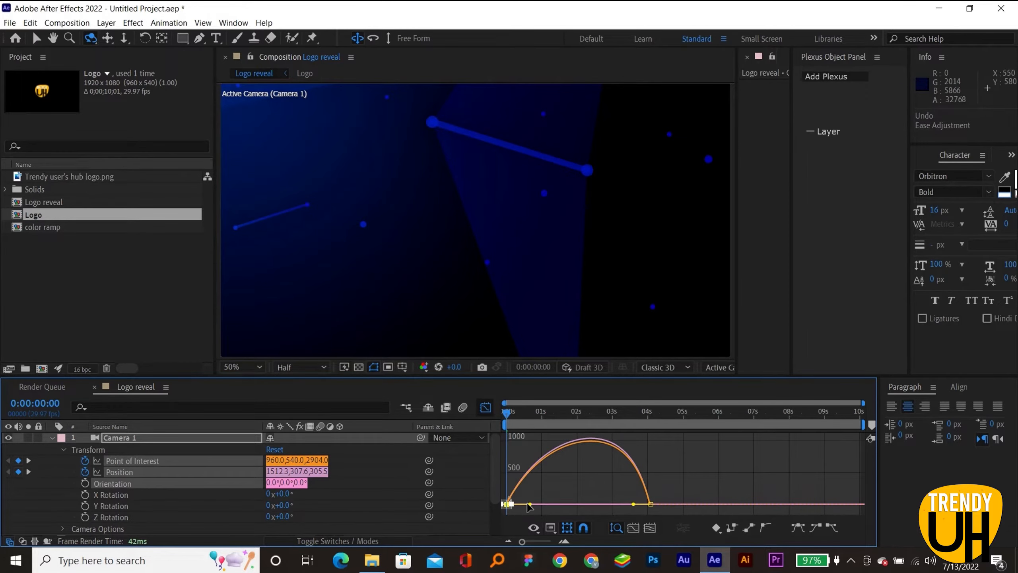
pyautogui.hotkey('shift', 'F3')
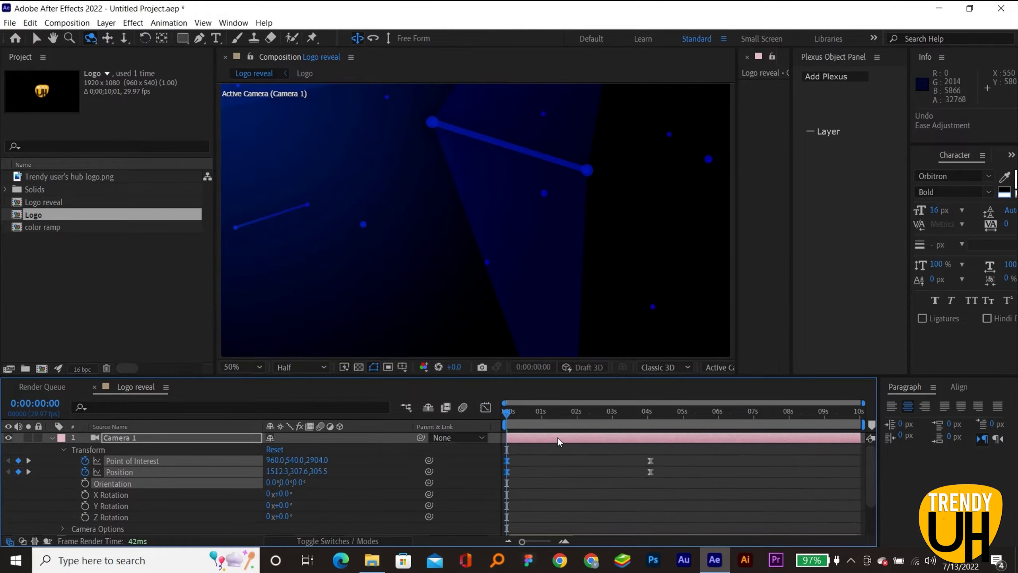
# Step: Preview the camera move up to 0:00:03:00 and keyframe the Plexus Lines Renderer's Maximum Distance there
pyautogui.press('u')
pyautogui.press('space')
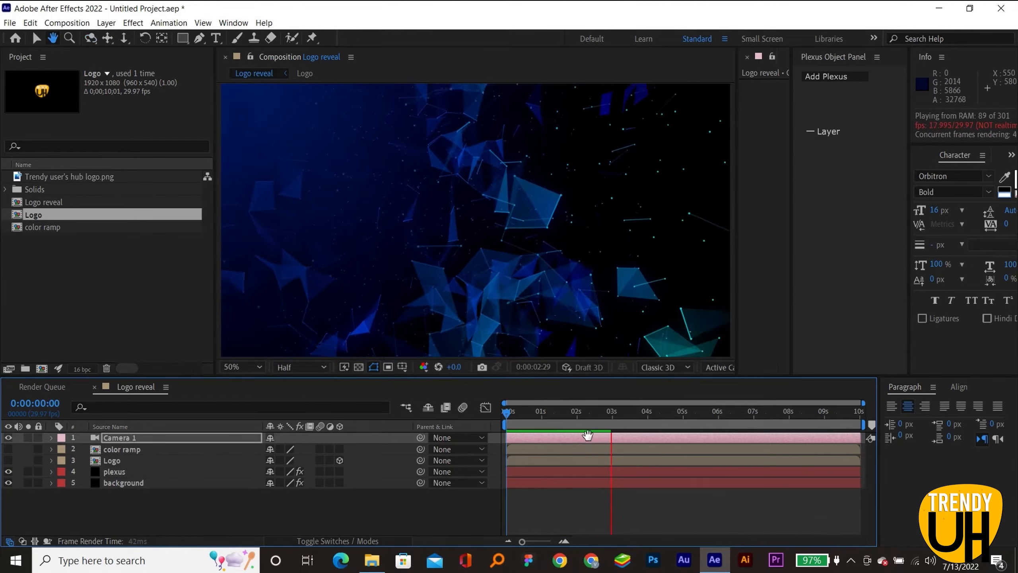
pyautogui.press('space')
pyautogui.click(535, 449)
pyautogui.click(159, 472)
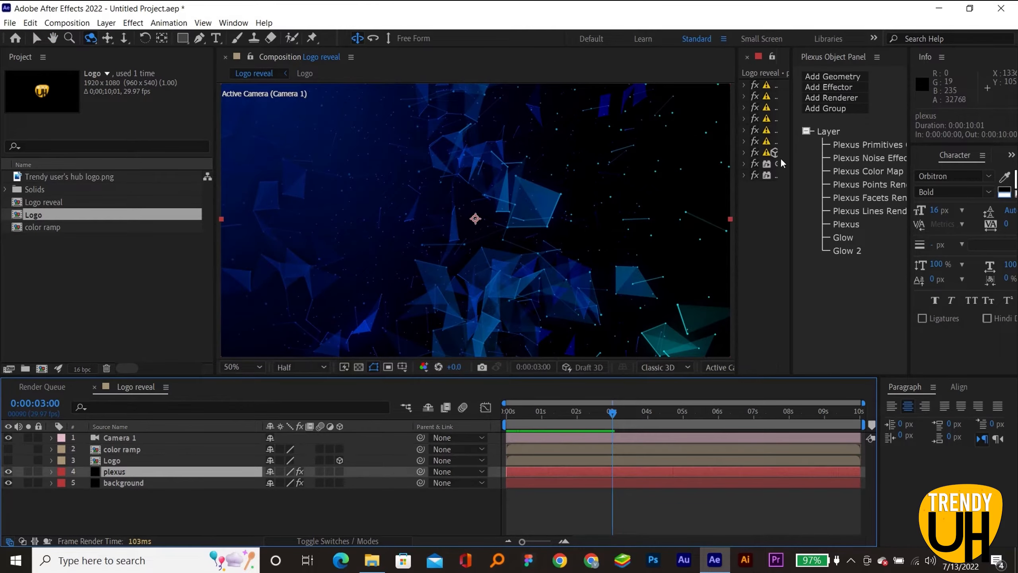
pyautogui.press('v')
pyautogui.click(843, 213)
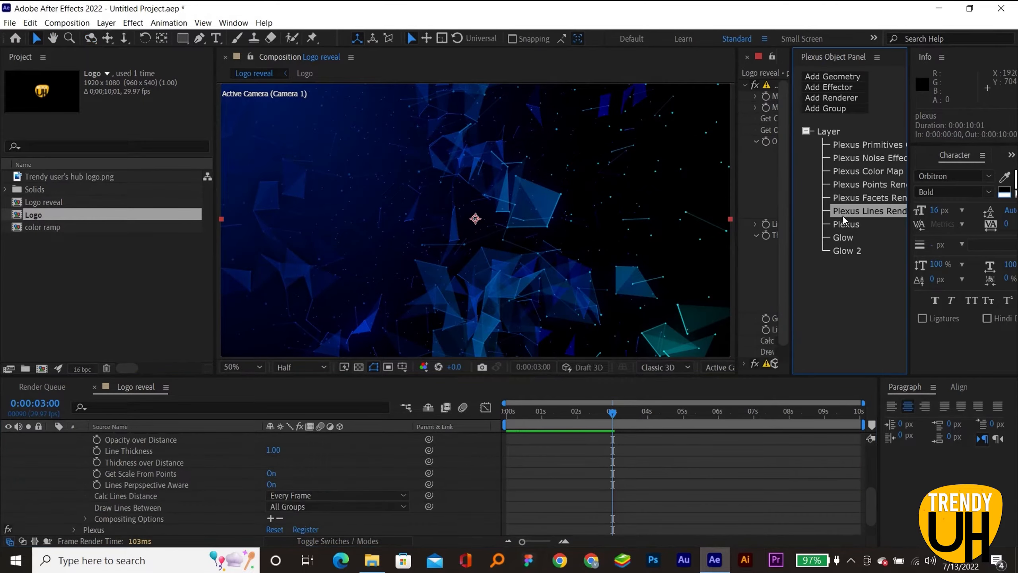
pyautogui.scroll(3, 100, 475)
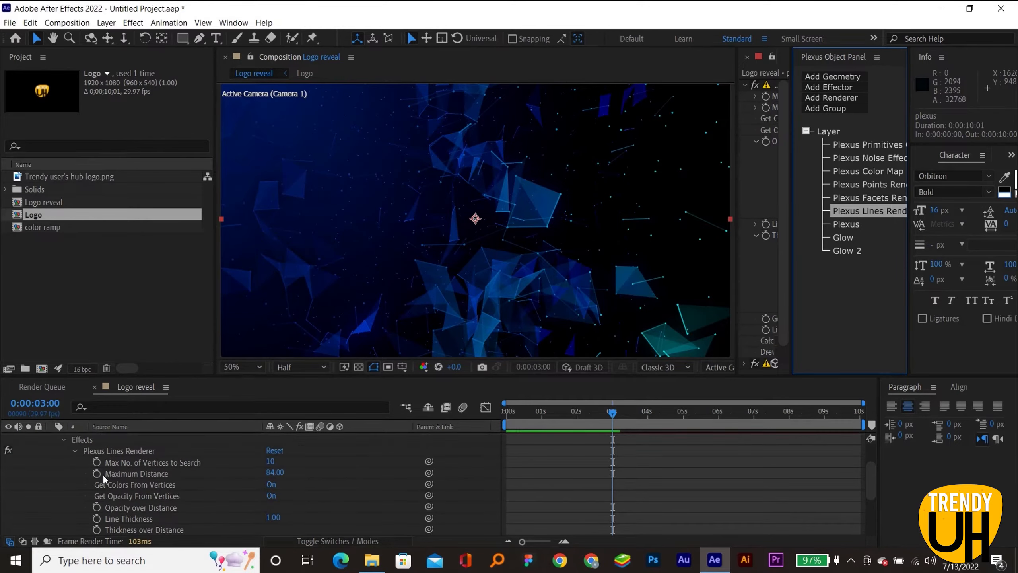
pyautogui.click(97, 473)
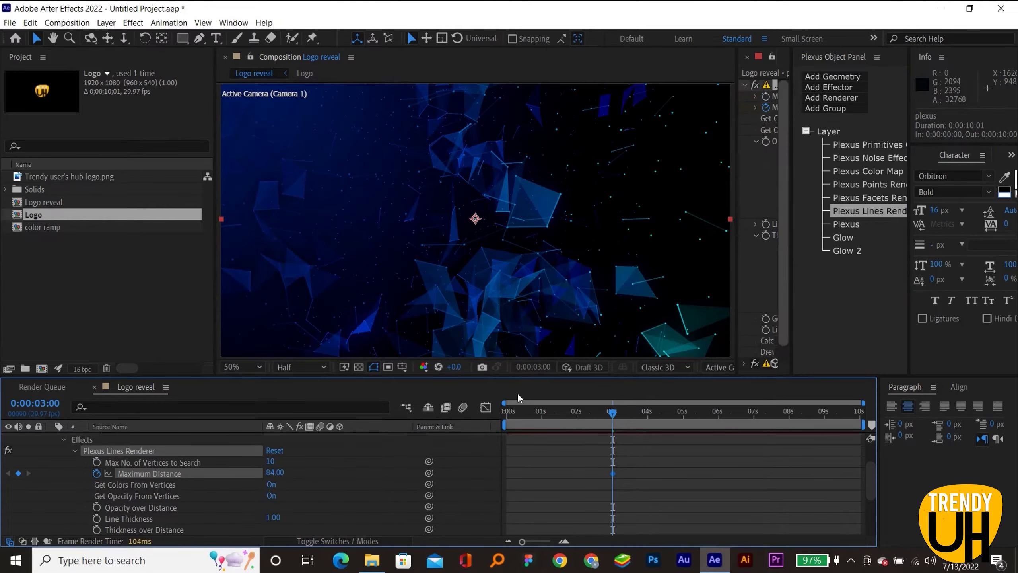
# Step: Set the Plexus Lines Renderer's Max No. of Vertices to Search to 13
pyautogui.click(271, 460)
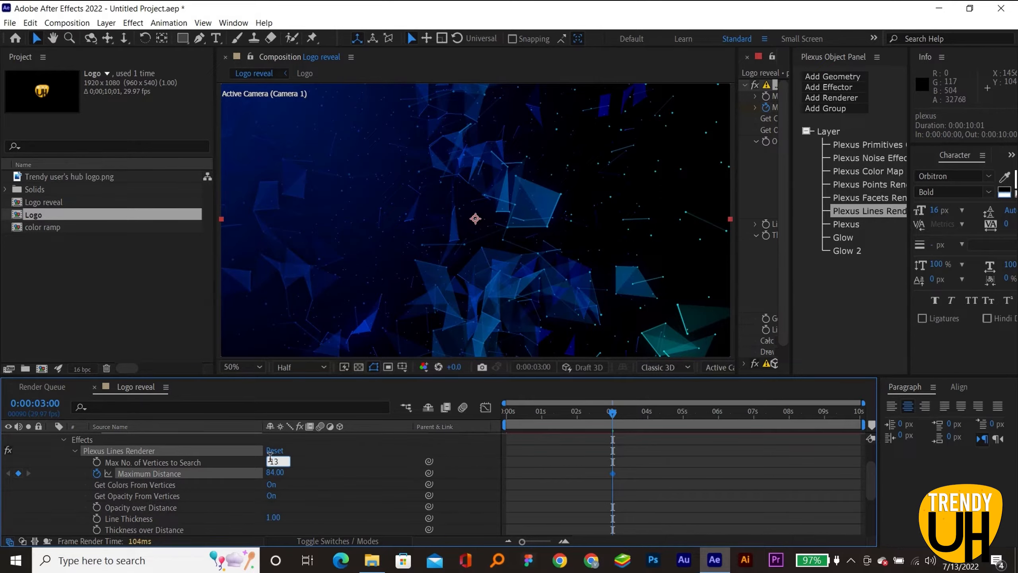
pyautogui.write('13')
pyautogui.press('Return')
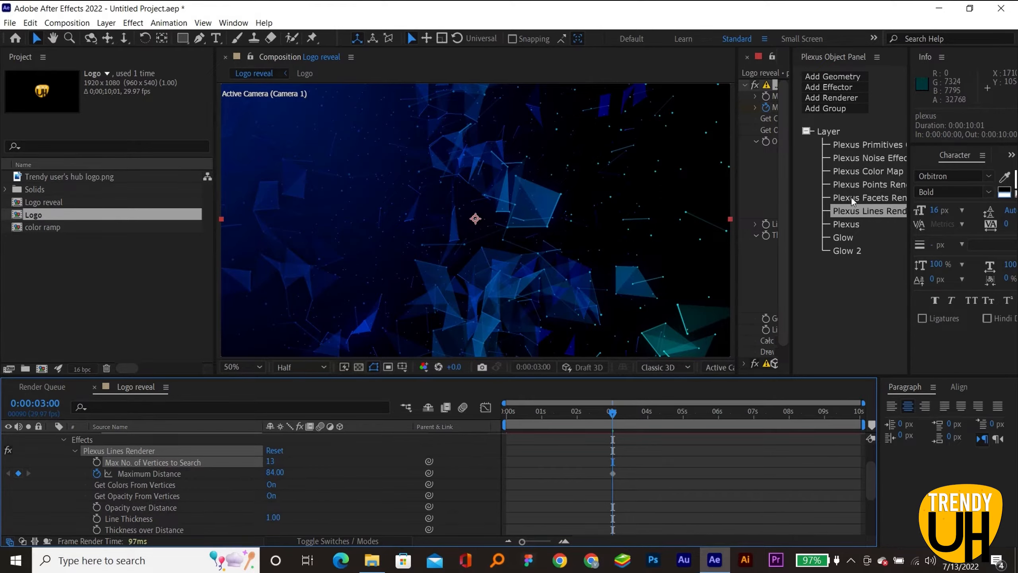
# Step: Keyframe the X Points and Y Points of the Plexus Primitives Object's cube at 3 seconds
pyautogui.click(865, 144)
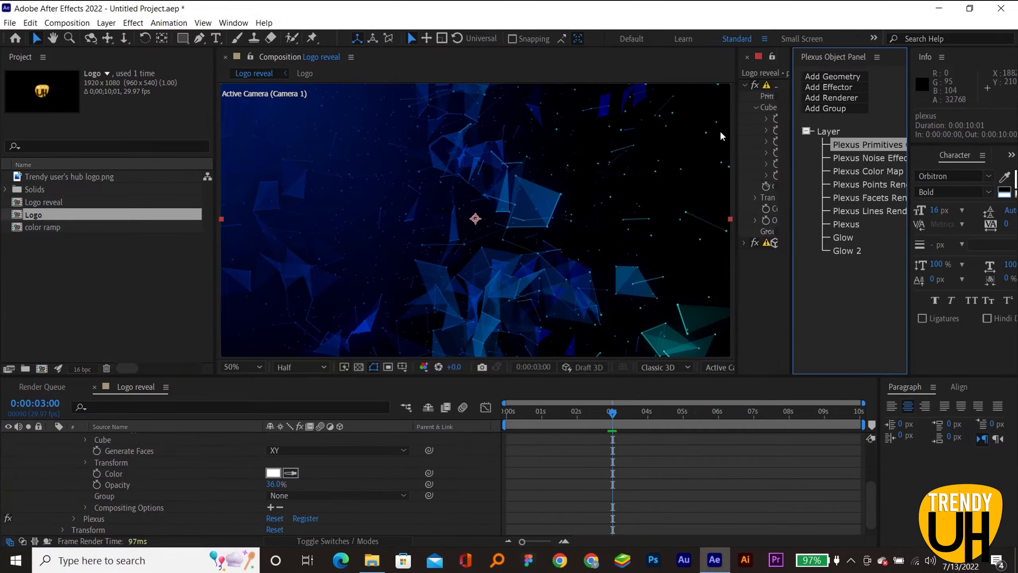
pyautogui.scroll(1, 93, 482)
pyautogui.click(86, 473)
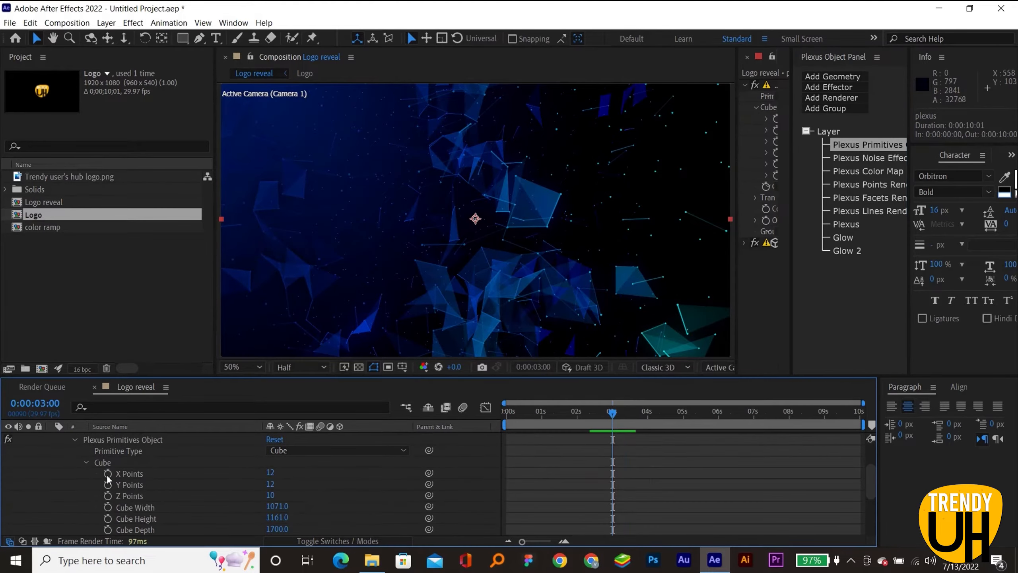
pyautogui.click(107, 473)
pyautogui.click(108, 484)
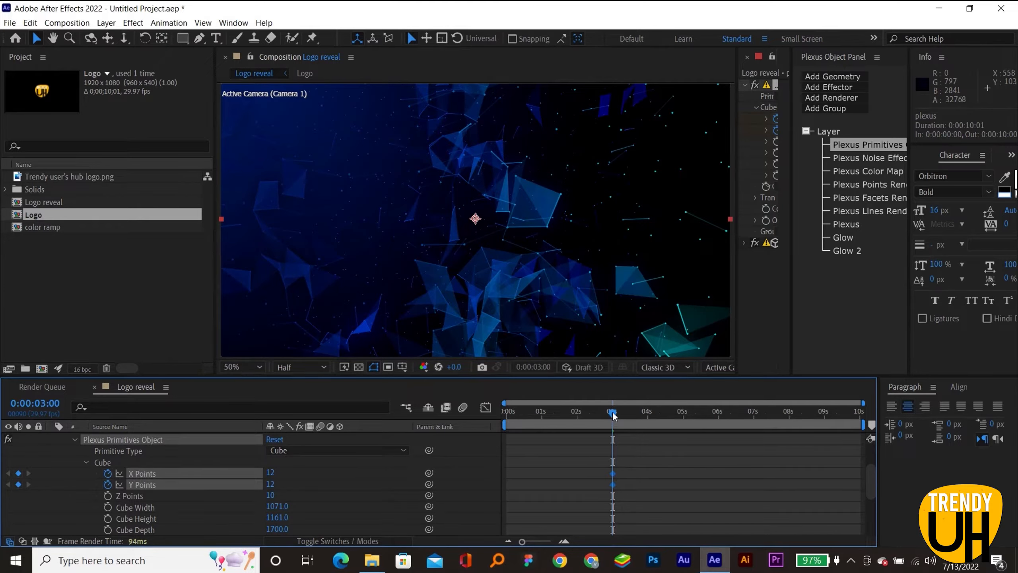
# Step: Keyframe the Plexus Facets Renderer's Maximum Distance at 3 seconds
pyautogui.click(844, 157)
pyautogui.click(846, 171)
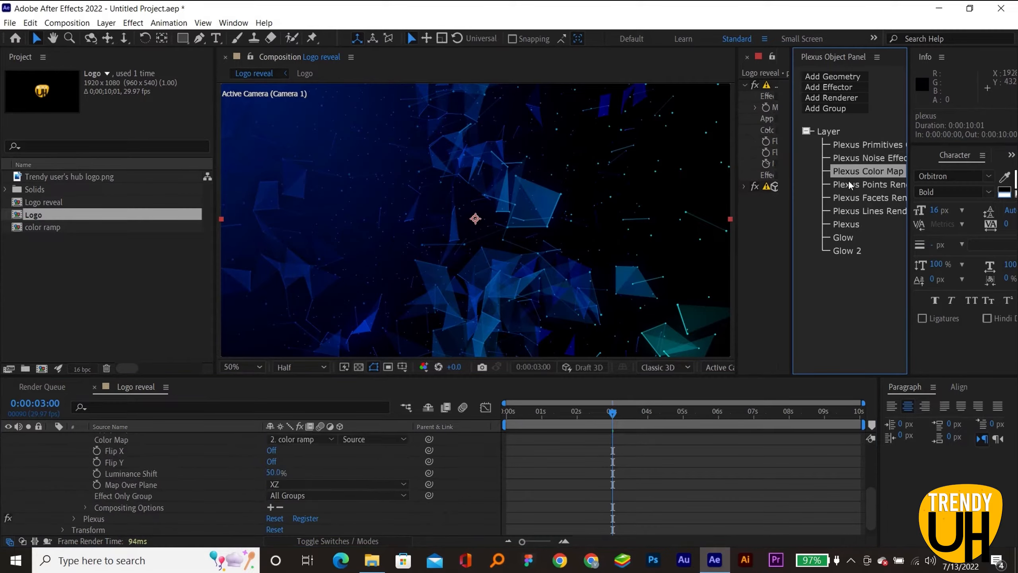
pyautogui.click(847, 185)
pyautogui.click(844, 197)
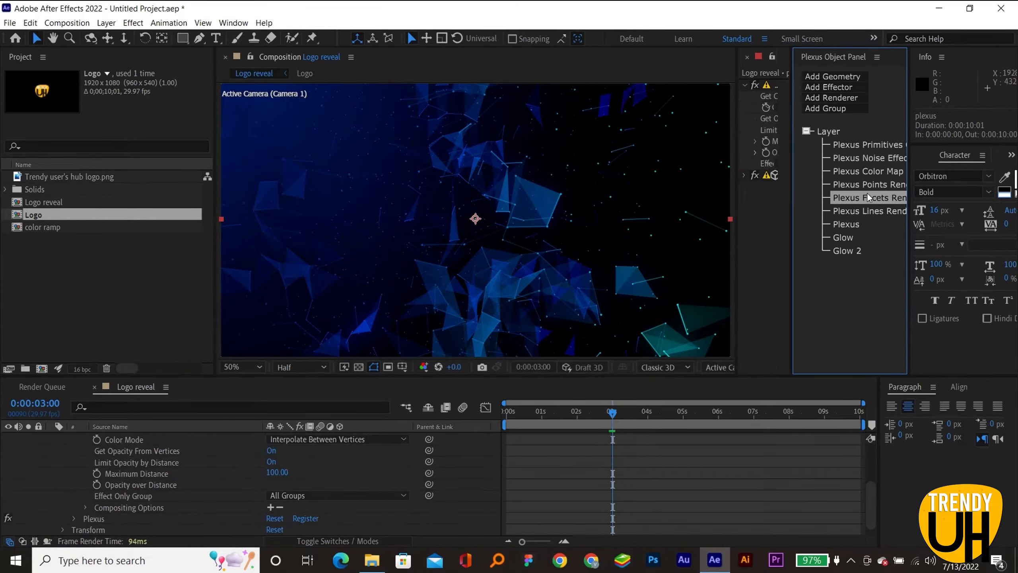
pyautogui.click(96, 473)
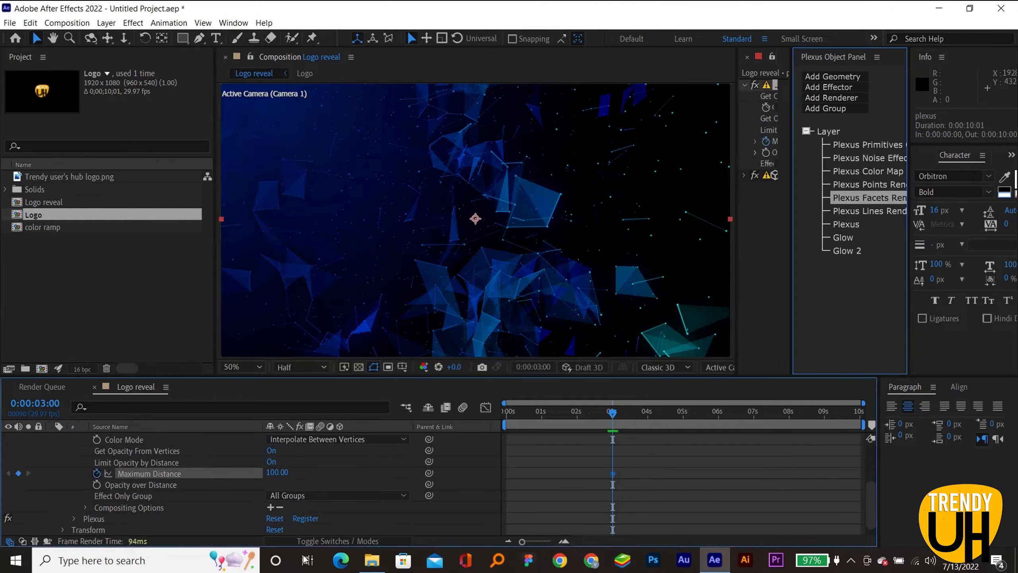
# Step: Reveal the plexus layer's keyframed properties and add keyframes for X Points, Y Points and both renderers' Maximum Distance at 0:00:00:00
pyautogui.press('u')
pyautogui.press('u')
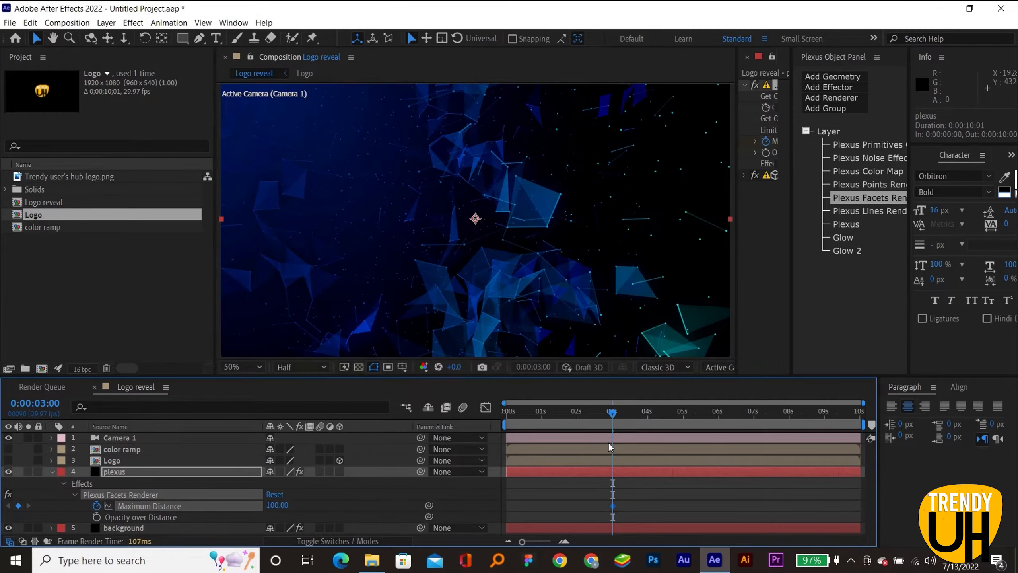
pyautogui.click(745, 85)
pyautogui.click(848, 225)
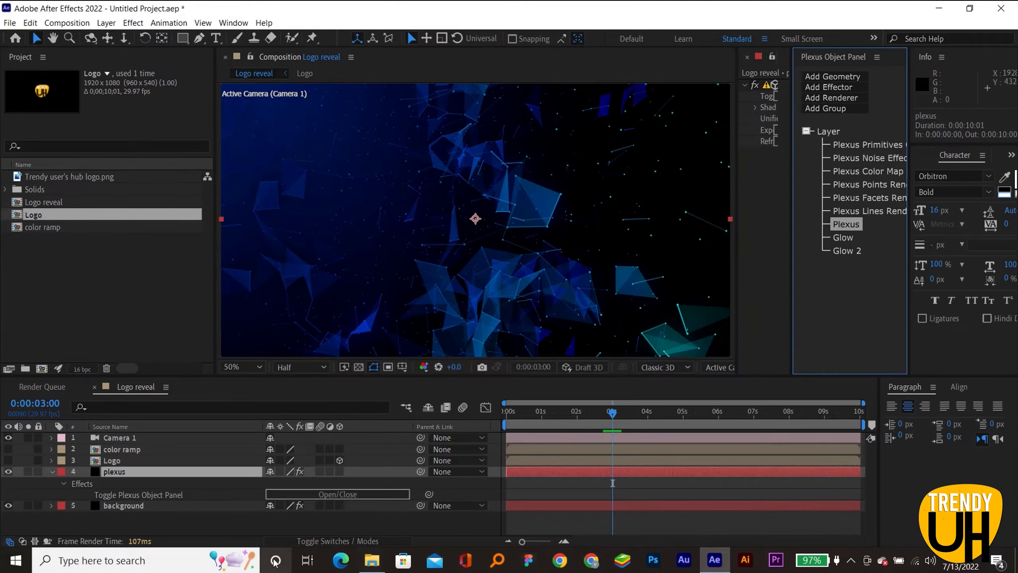
pyautogui.click(828, 131)
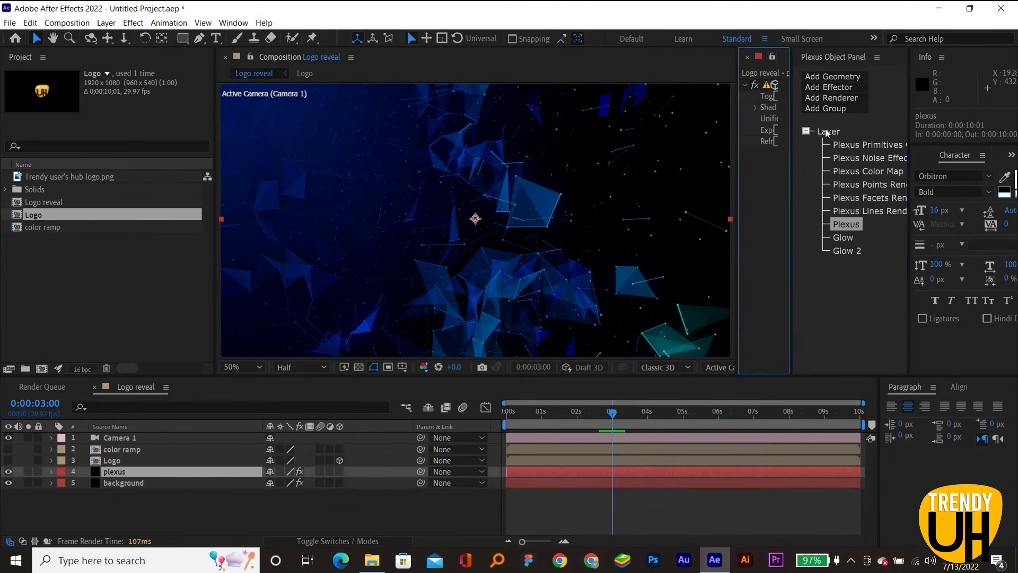
pyautogui.press('u')
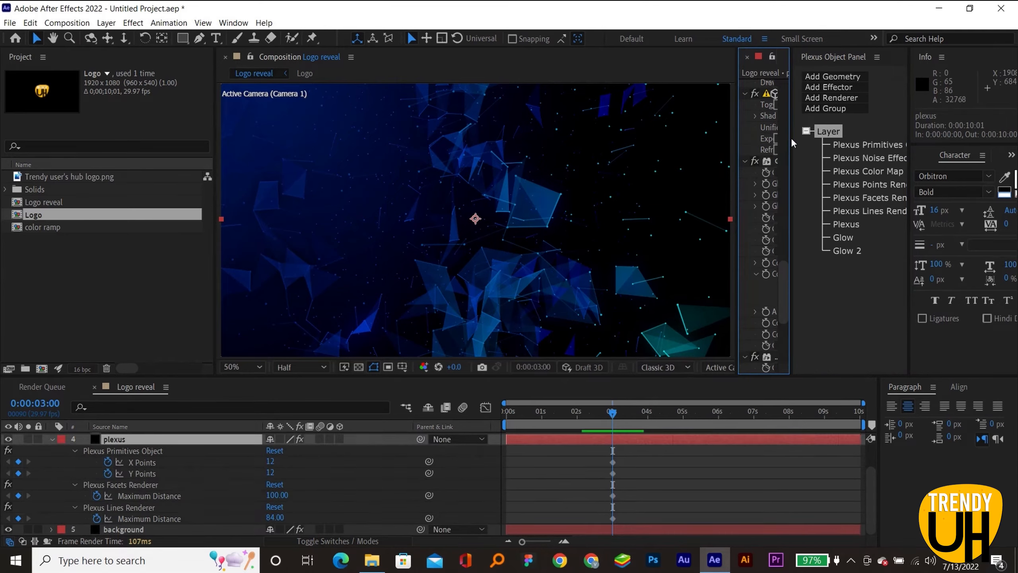
pyautogui.moveTo(791, 143); pyautogui.dragTo(854, 142)
pyautogui.moveTo(612, 415); pyautogui.dragTo(507, 418)
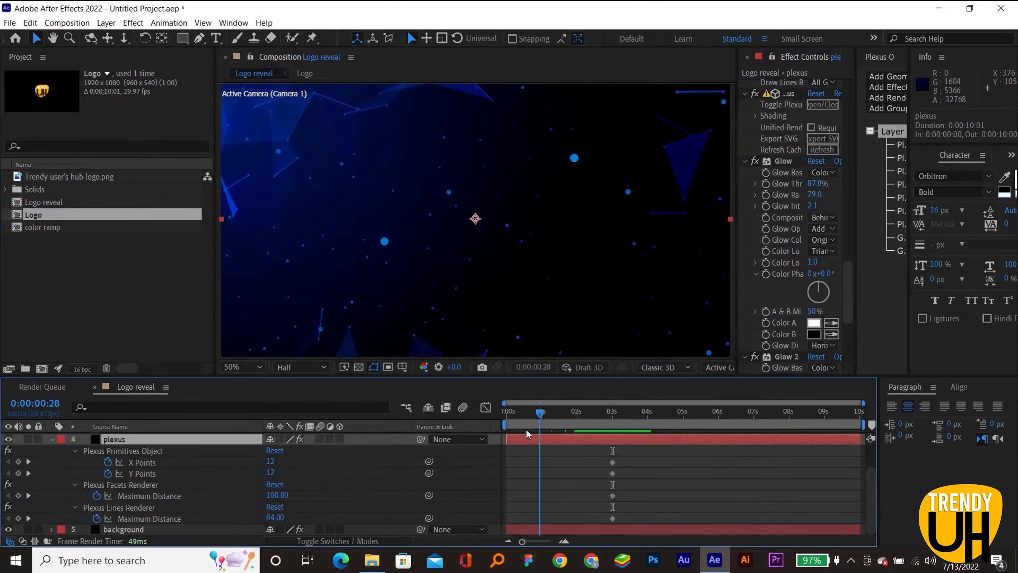
pyautogui.moveTo(18, 461); pyautogui.dragTo(17, 518)
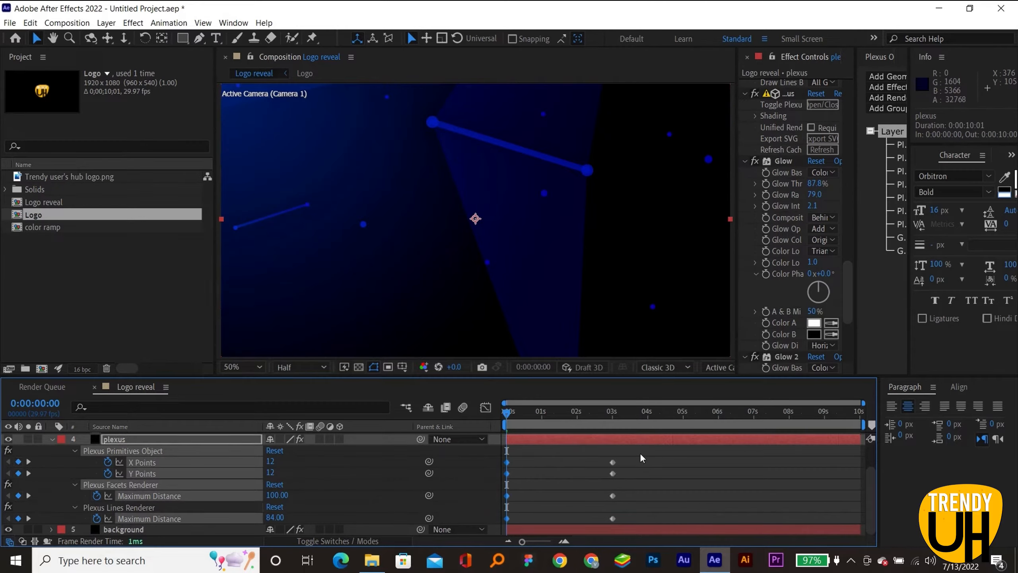
# Step: Apply Easy Ease to all the Plexus keyframes at the start and at 3 seconds
pyautogui.moveTo(640, 455); pyautogui.dragTo(444, 534)
pyautogui.press('F9')
pyautogui.click(628, 466)
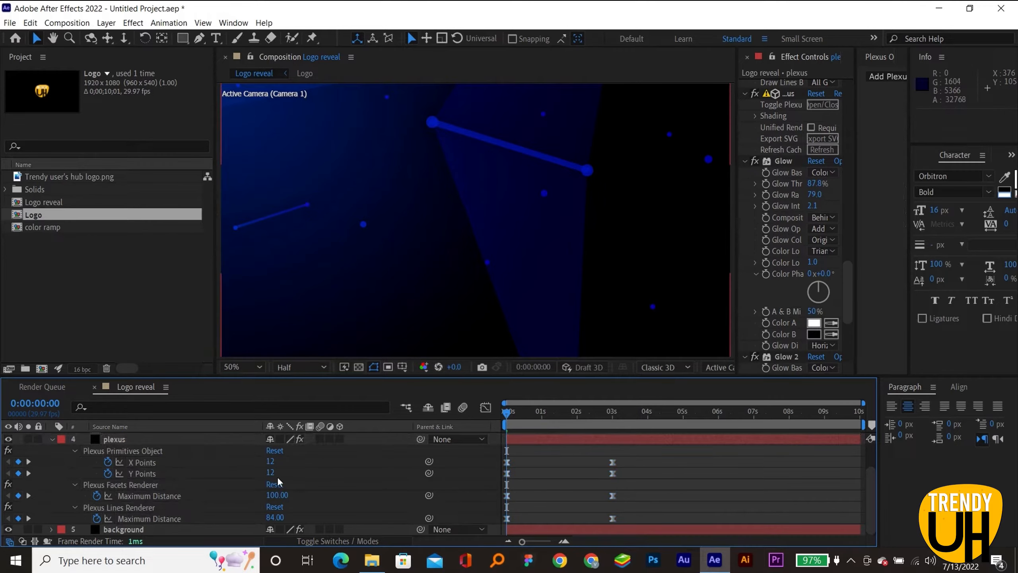
# Step: Remove the X Points and Y Points animation and keyframe the cube's Cube Width and Cube Height at 0:00:00:00 instead
pyautogui.click(107, 462)
pyautogui.click(106, 473)
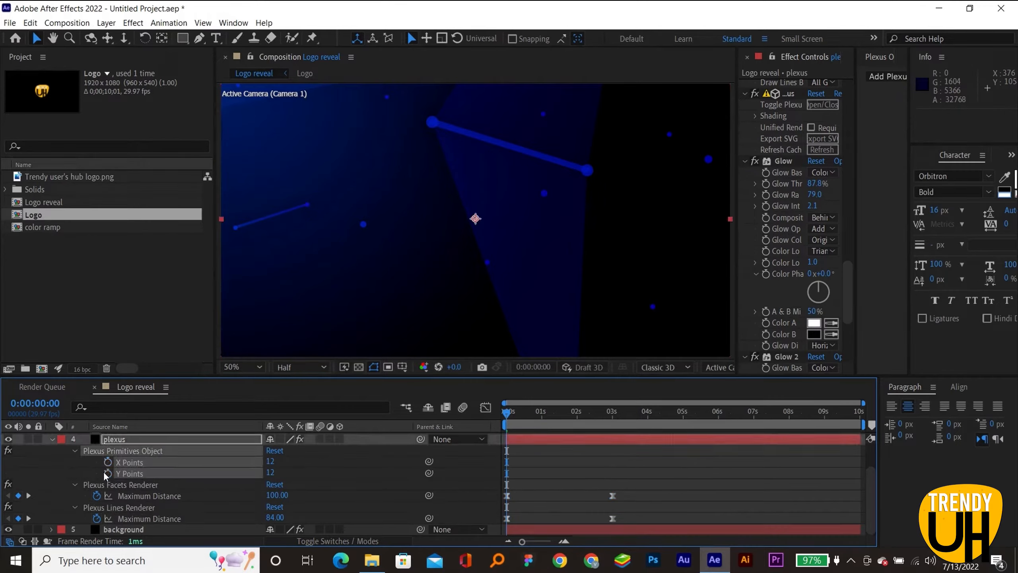
pyautogui.scroll(-10, 773, 189)
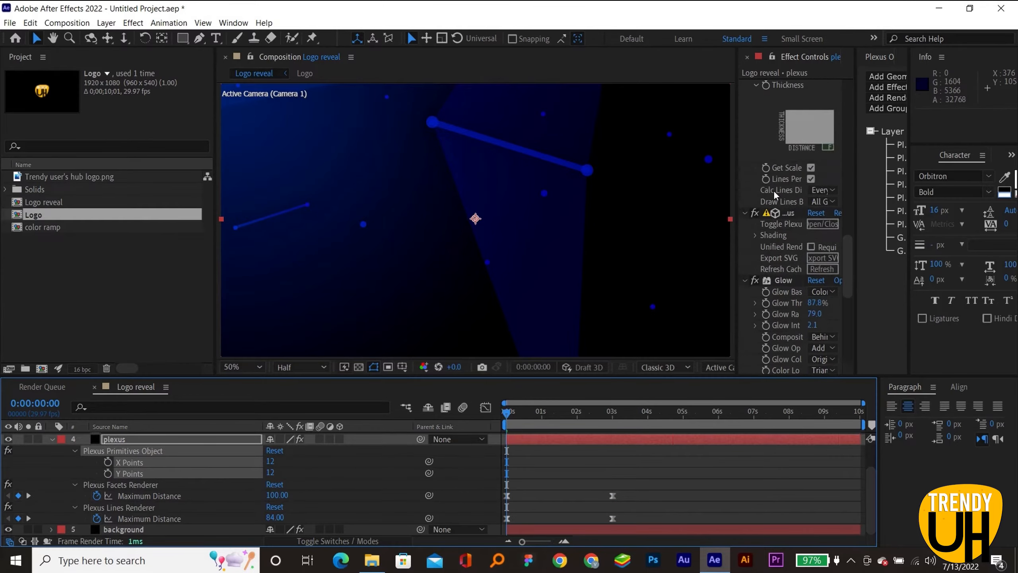
pyautogui.scroll(3, 774, 192)
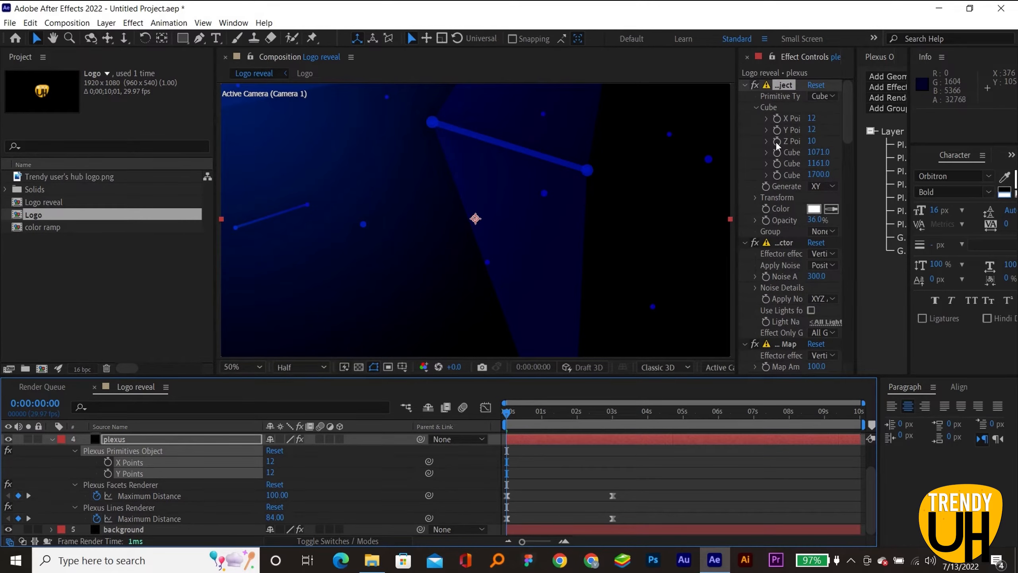
pyautogui.click(777, 152)
pyautogui.click(776, 163)
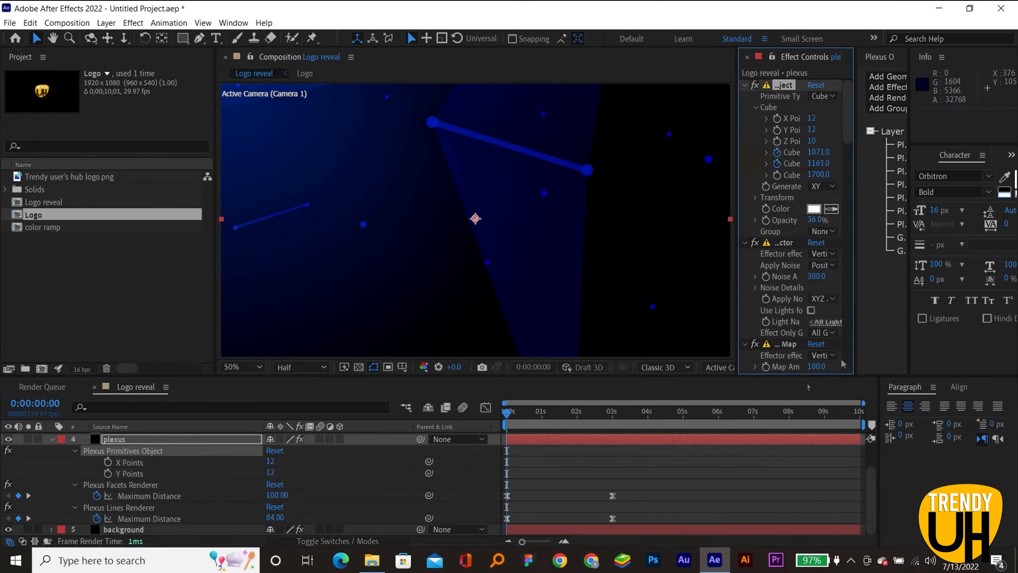
pyautogui.click(546, 442)
pyautogui.press('u')
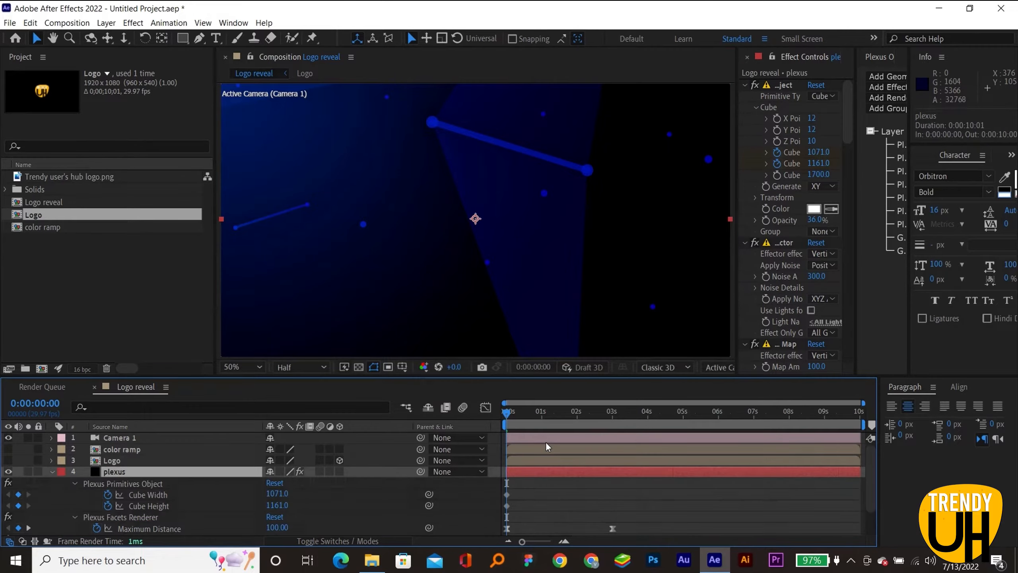
# Step: Add Cube Width and Cube Height keyframes at 0:00:03:00 and apply Easy Ease to both properties' keyframes
pyautogui.click(612, 412)
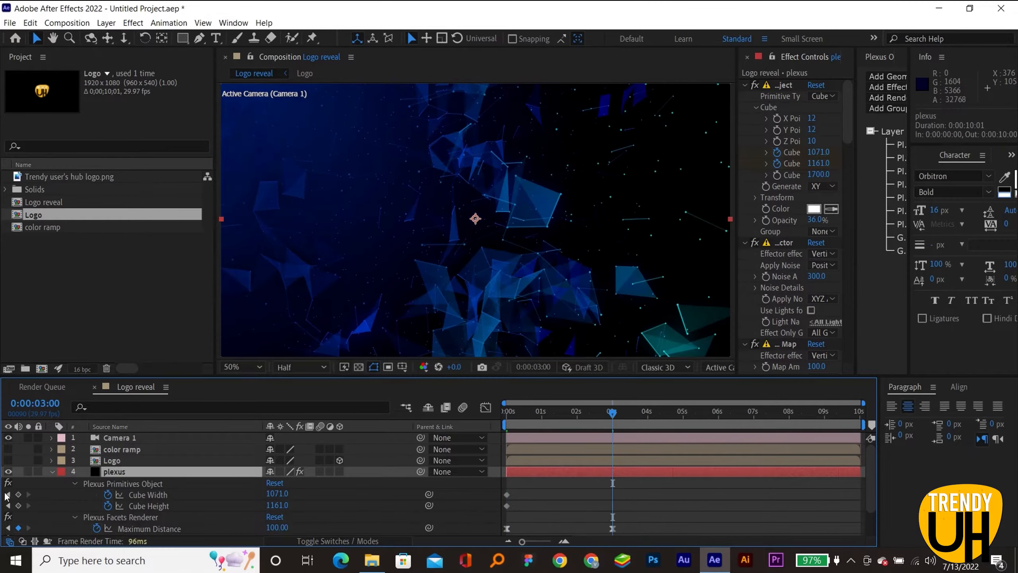
pyautogui.click(18, 494)
pyautogui.click(18, 506)
pyautogui.moveTo(633, 489); pyautogui.dragTo(507, 518)
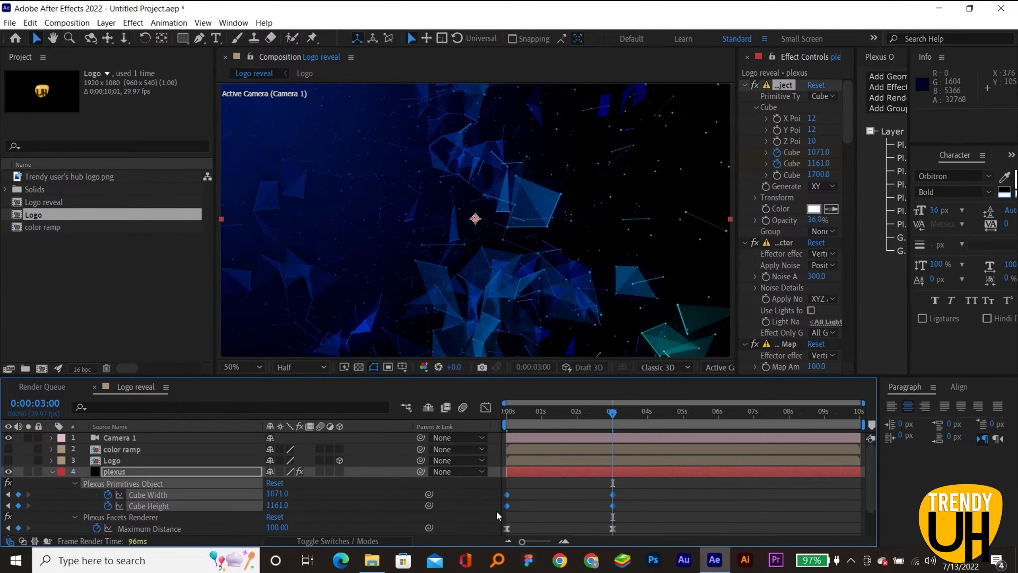
pyautogui.press('F9')
pyautogui.click(509, 417)
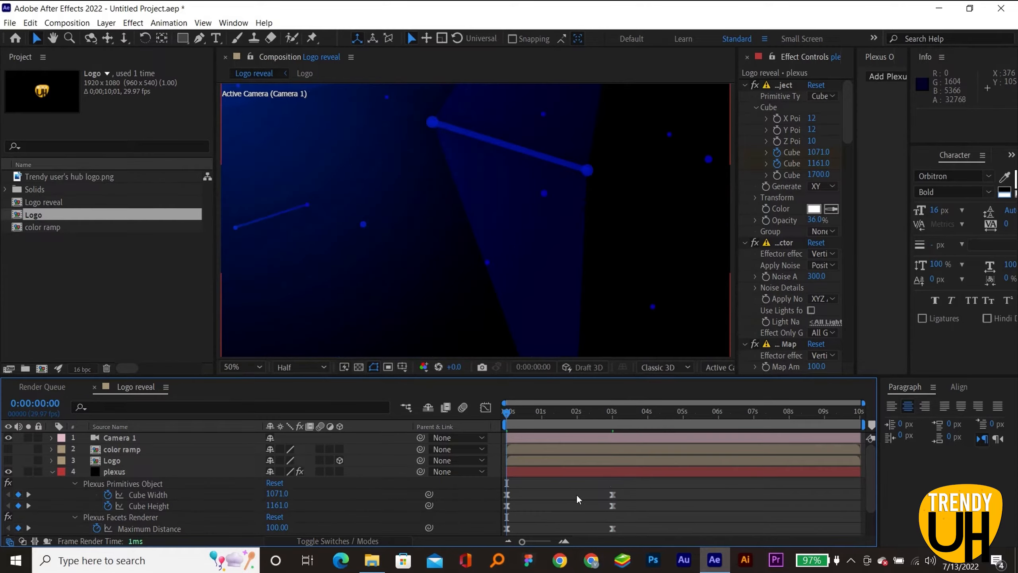
pyautogui.moveTo(277, 496); pyautogui.dragTo(409, 488)
pyautogui.hotkey('ctrl', 'z')
pyautogui.click(612, 415)
pyautogui.click(507, 414)
pyautogui.moveTo(277, 494); pyautogui.dragTo(352, 492)
# Step: At 3 seconds, set Cube Width to 1450, Cube Height to 1674, the Facets Renderer's Maximum Distance to 116 and the Lines Renderer's to 98
pyautogui.click(611, 415)
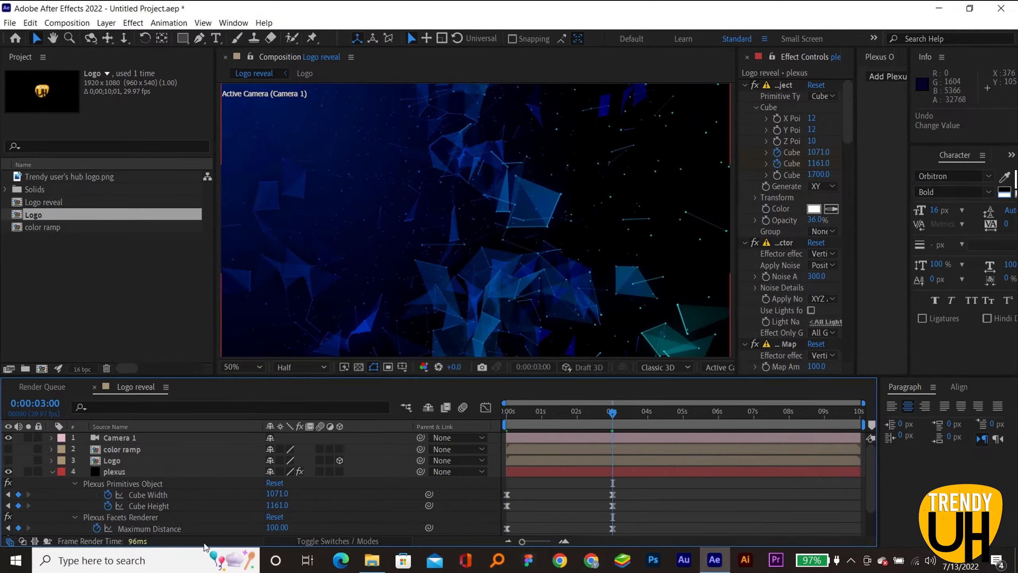
pyautogui.moveTo(280, 495); pyautogui.dragTo(608, 503)
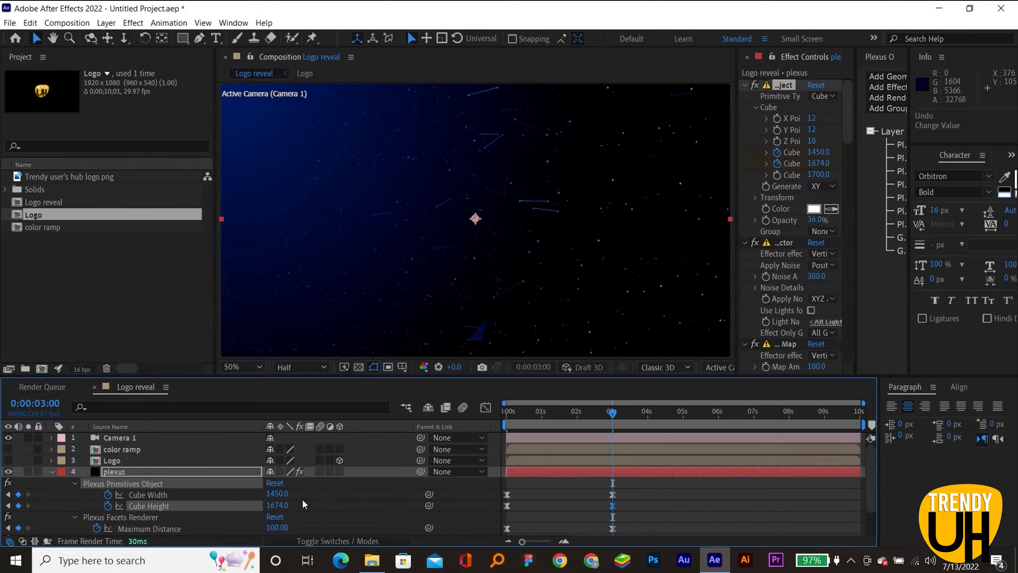
pyautogui.scroll(-1, 234, 521)
pyautogui.moveTo(279, 497)
pyautogui.mouseDown()
pyautogui.moveTo(295, 497)
pyautogui.moveTo(275, 523)
pyautogui.moveTo(289, 517)
pyautogui.moveTo(276, 518)
pyautogui.moveTo(267, 497)
pyautogui.mouseUp()
pyautogui.click(251, 507)
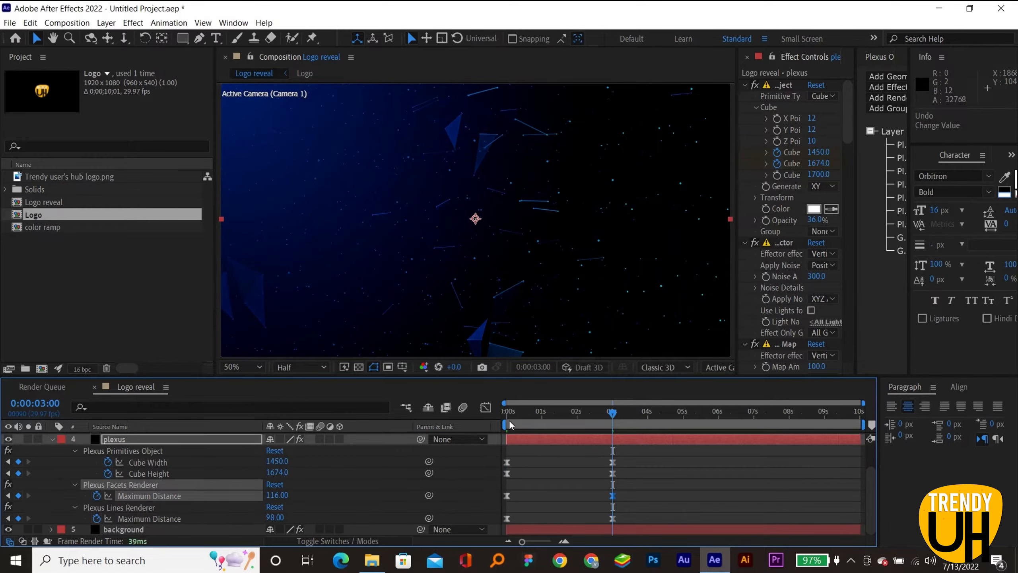
# Step: Move the first Cube Width and Cube Height keyframes to about 1.7 seconds and preview the animation
pyautogui.click(507, 415)
pyautogui.press('space')
pyautogui.moveTo(525, 451); pyautogui.dragTo(571, 490)
pyautogui.click(507, 414)
pyautogui.press('space')
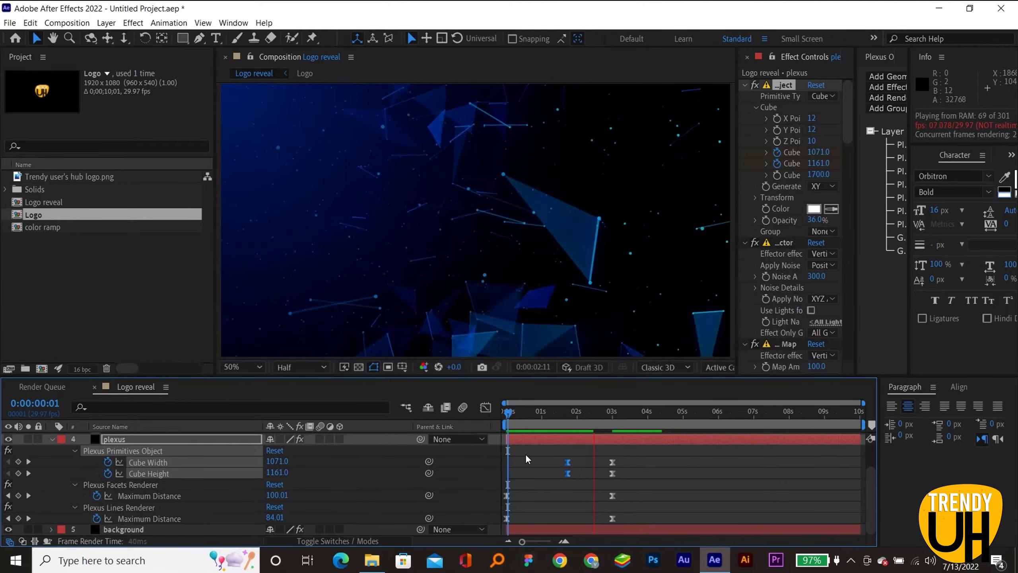
pyautogui.press('space')
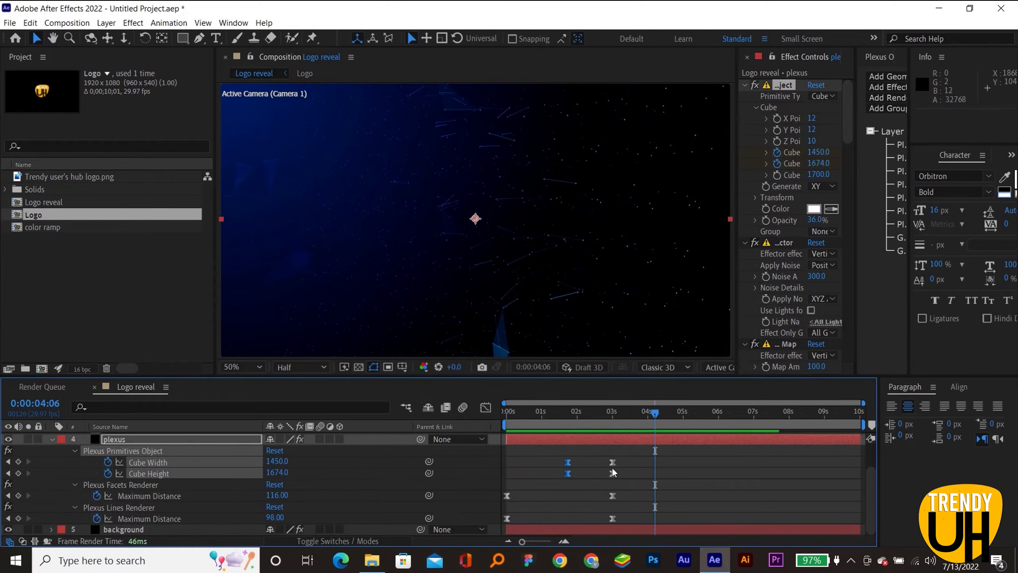
# Step: Move all the Plexus end keyframes from 3 seconds to 0:00:04:05 and preview the animation from the start
pyautogui.moveTo(625, 455); pyautogui.dragTo(584, 545)
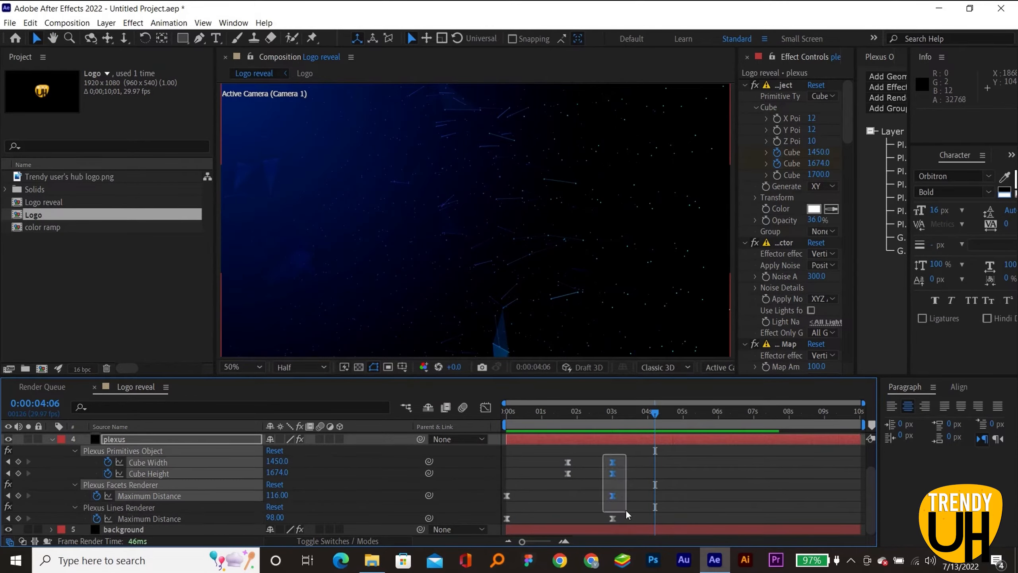
pyautogui.moveTo(613, 518); pyautogui.dragTo(657, 520)
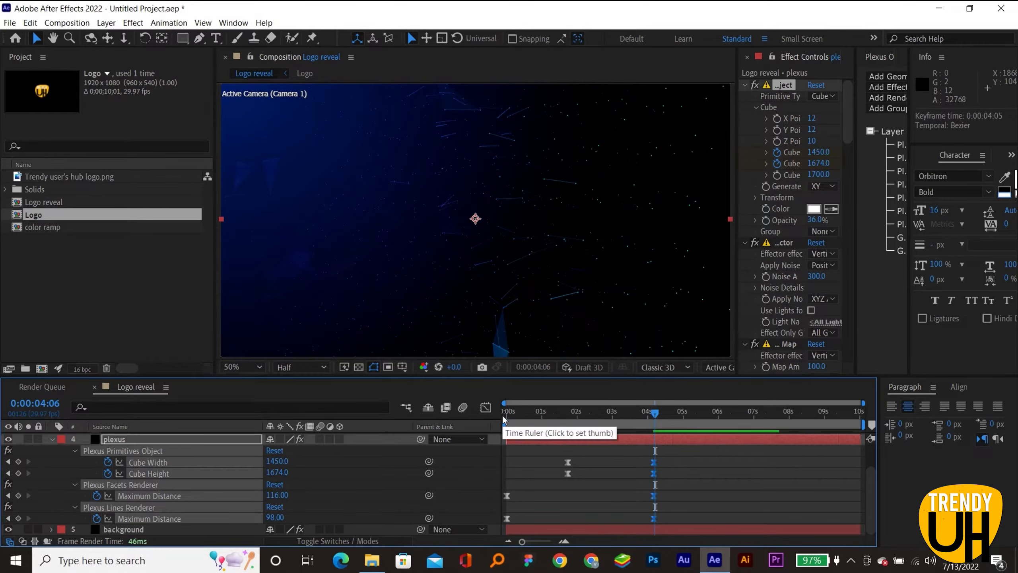
pyautogui.click(506, 414)
pyautogui.press('space')
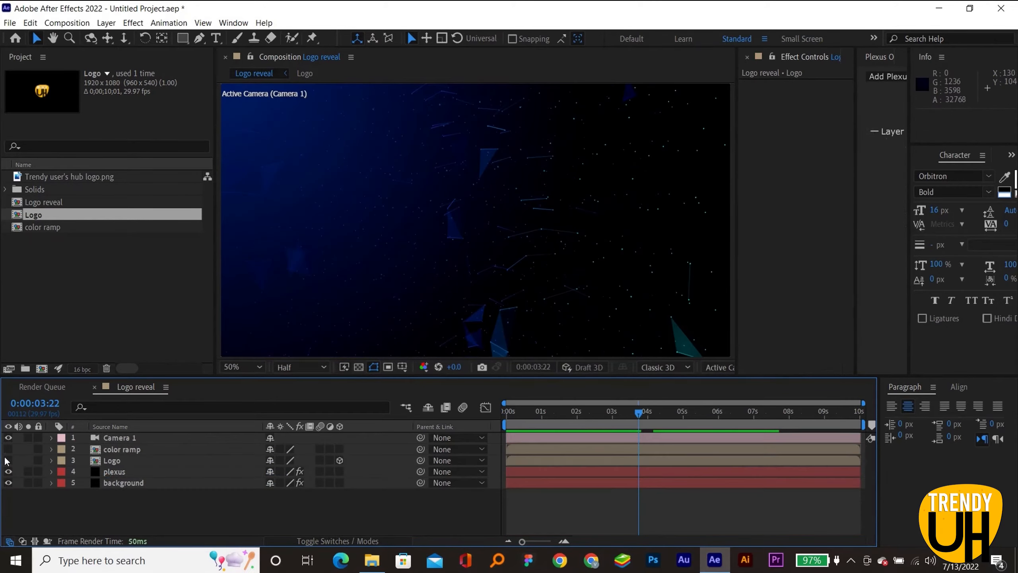
# Step: Make the Logo layer visible in the Logo reveal composition and duplicate it
pyautogui.click(8, 460)
pyautogui.click(112, 471)
pyautogui.click(118, 461)
pyautogui.hotkey('ctrl', 'd')
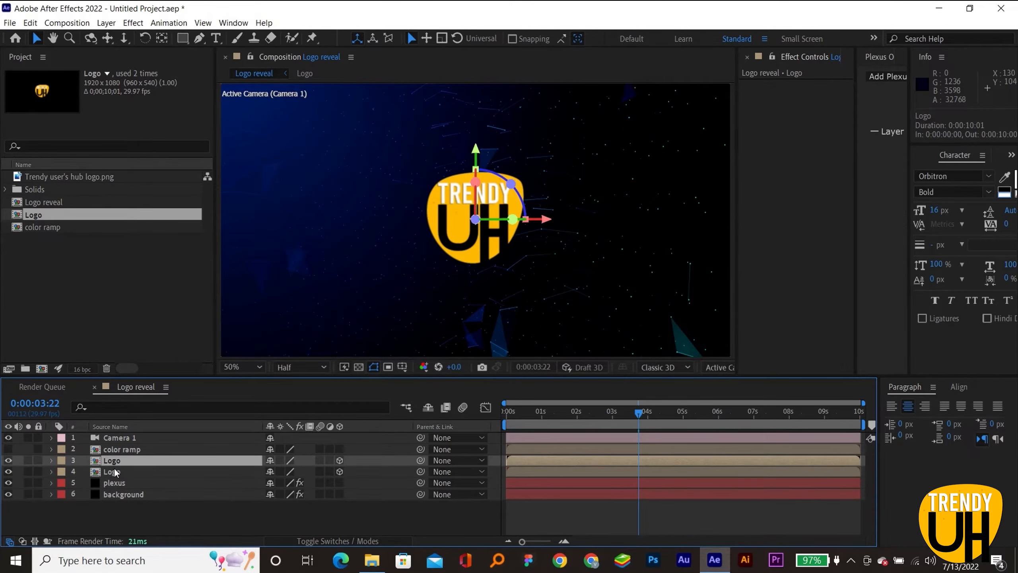
# Step: Pre-compose the upper Logo layer as "hologram", moving all attributes into the new composition
pyautogui.hotkey('ctrl', 'shift', 'c')
pyautogui.write('hol')
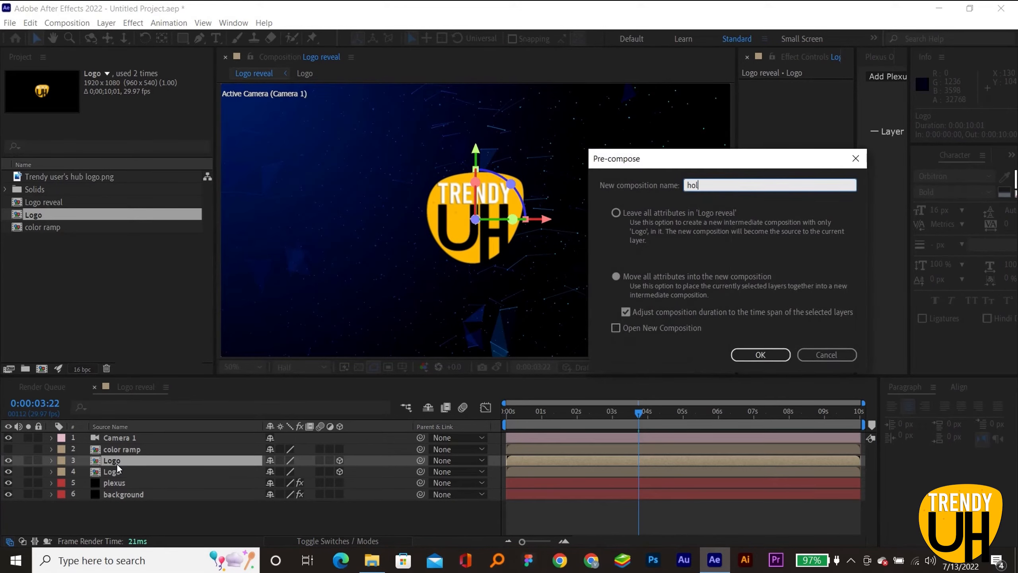
pyautogui.write('ogram')
pyautogui.press('Return')
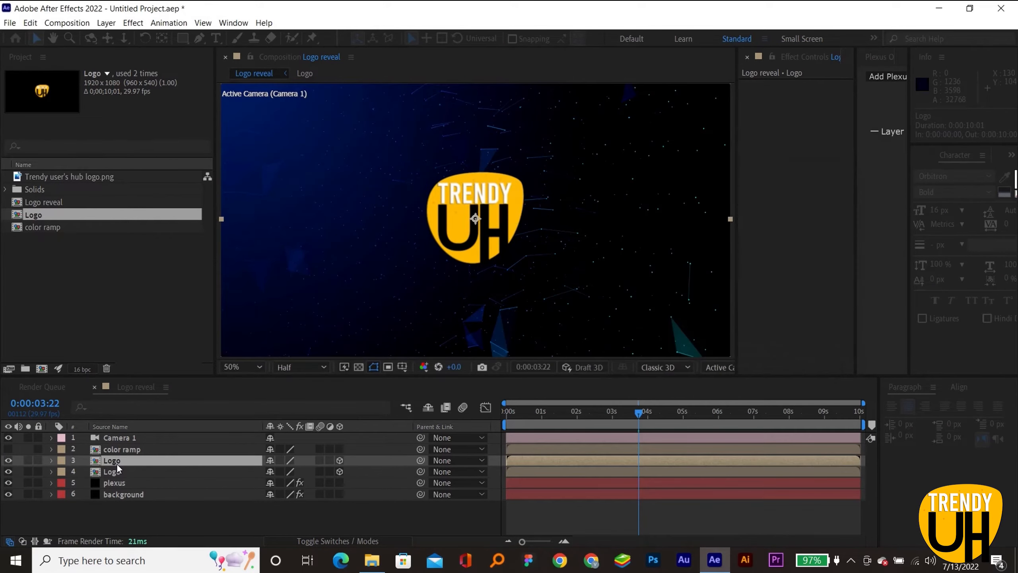
# Step: Open the hologram composition and apply the Tint effect to its Logo layer
pyautogui.doubleClick(112, 461)
pyautogui.click(133, 442)
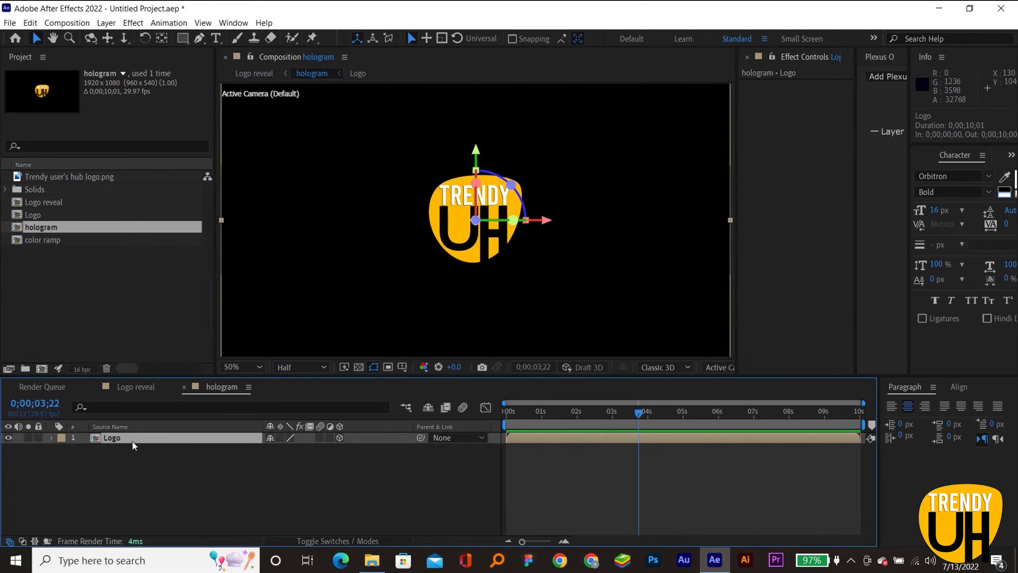
pyautogui.hotkey('ctrl', 'space')
pyautogui.write('tin')
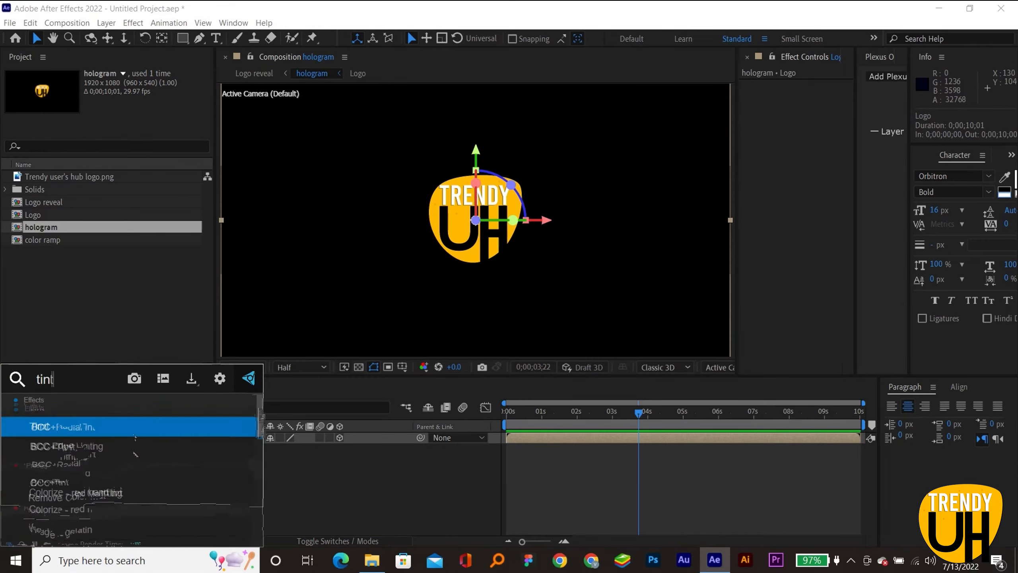
pyautogui.press('Return')
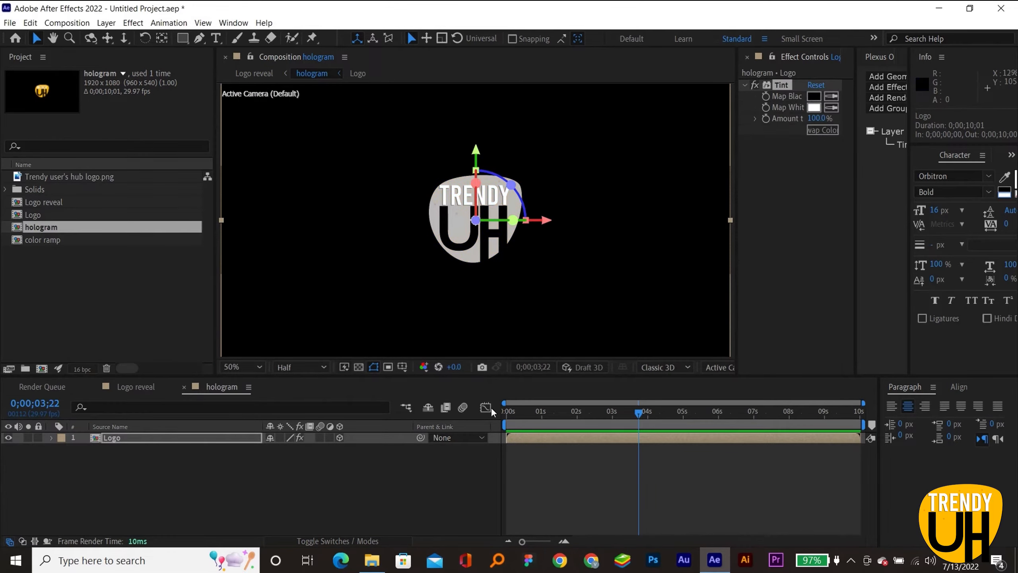
# Step: Apply the VC Color Vibrance effect to the Logo layer in the hologram composition
pyautogui.hotkey('ctrl', 'space')
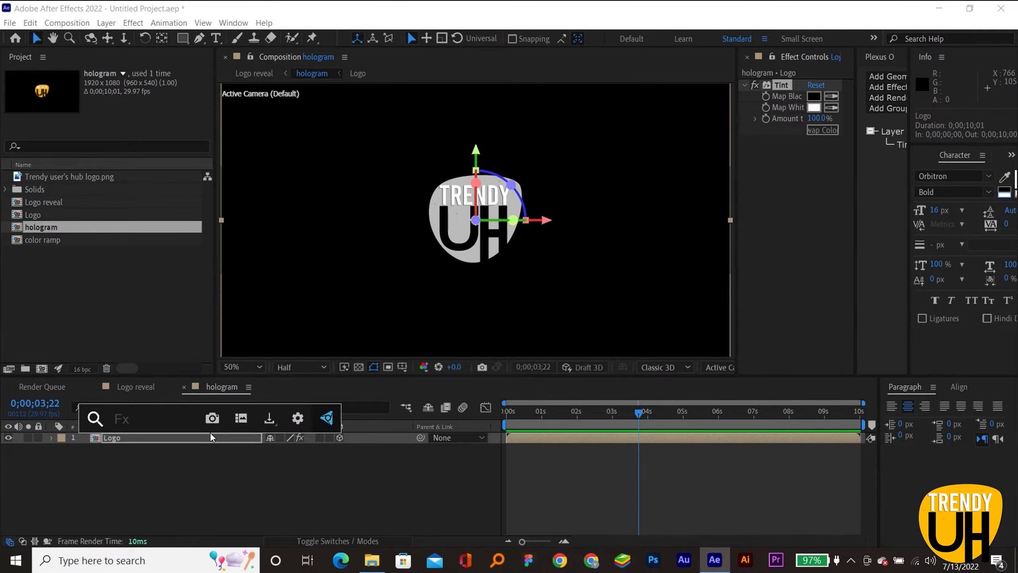
pyautogui.write('tri')
pyautogui.press('BackSpace')
pyautogui.press('BackSpace')
pyautogui.press('BackSpace')
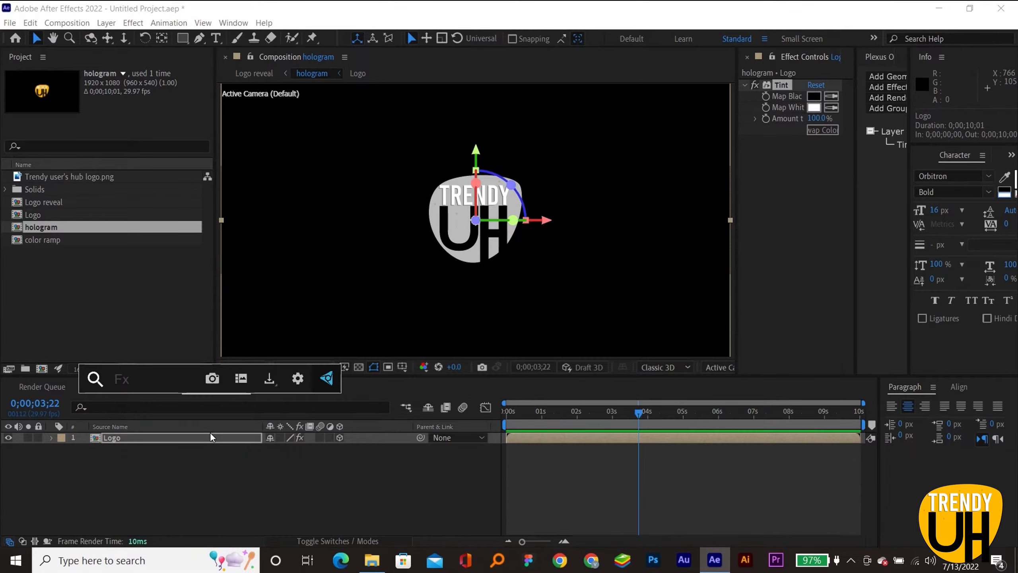
pyautogui.write('vc')
pyautogui.press('Down')
pyautogui.press('Down')
pyautogui.press('Return')
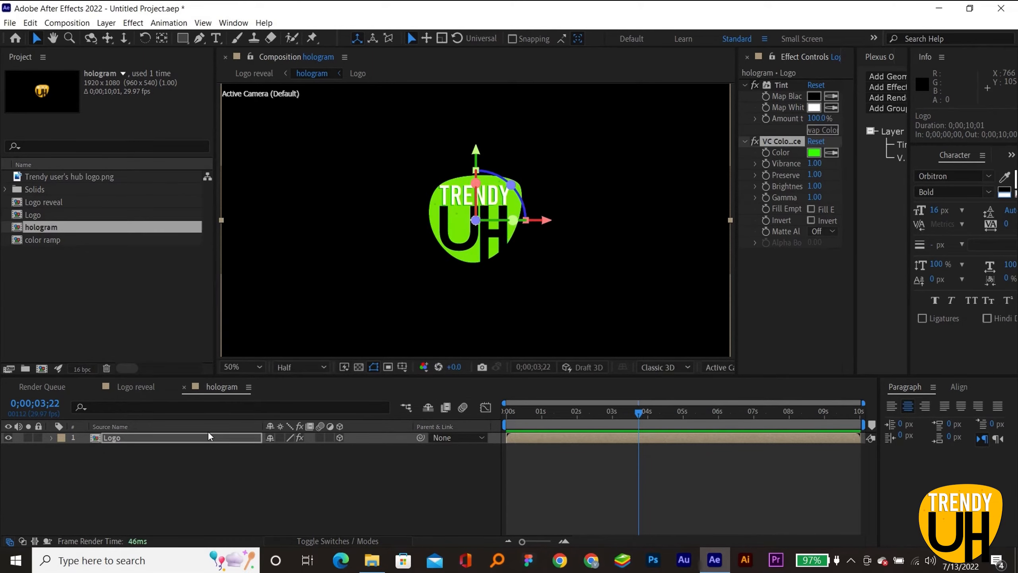
# Step: Change the VC Color Vibrance color from green to a bright cyan blue
pyautogui.click(813, 153)
pyautogui.moveTo(755, 421)
pyautogui.mouseDown()
pyautogui.moveTo(755, 461)
pyautogui.moveTo(756, 396)
pyautogui.mouseUp()
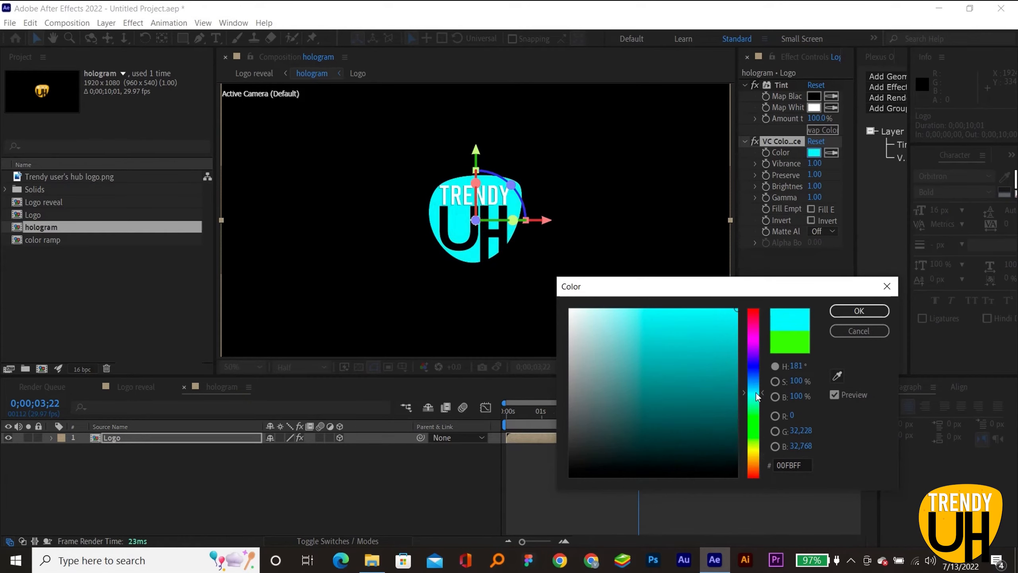
pyautogui.click(859, 311)
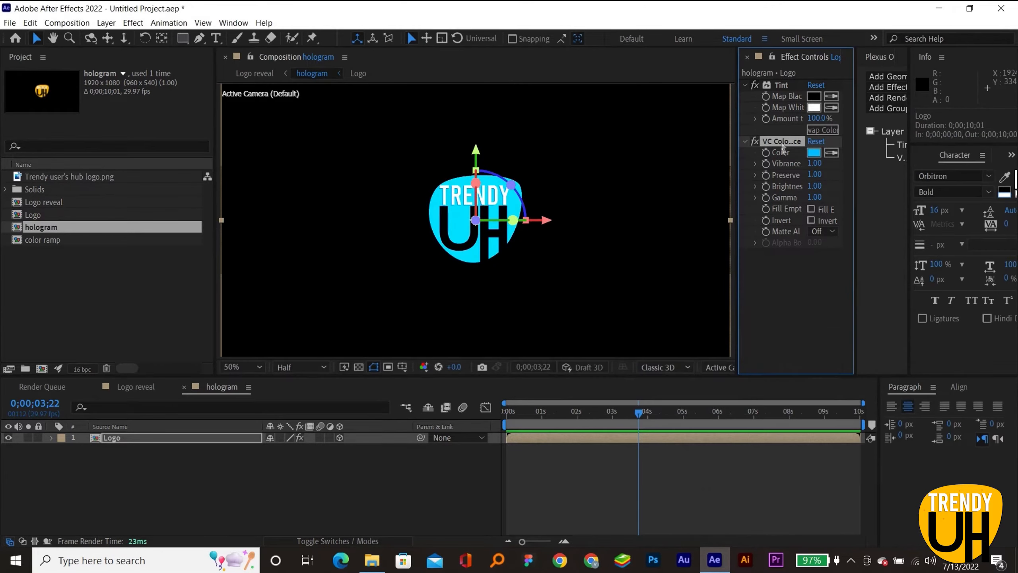
# Step: Apply the Glow effect to the Logo layer, with the Glow Threshold at 92.9% and the Glow Radius at 261
pyautogui.hotkey('ctrl', 'space')
pyautogui.write('glow')
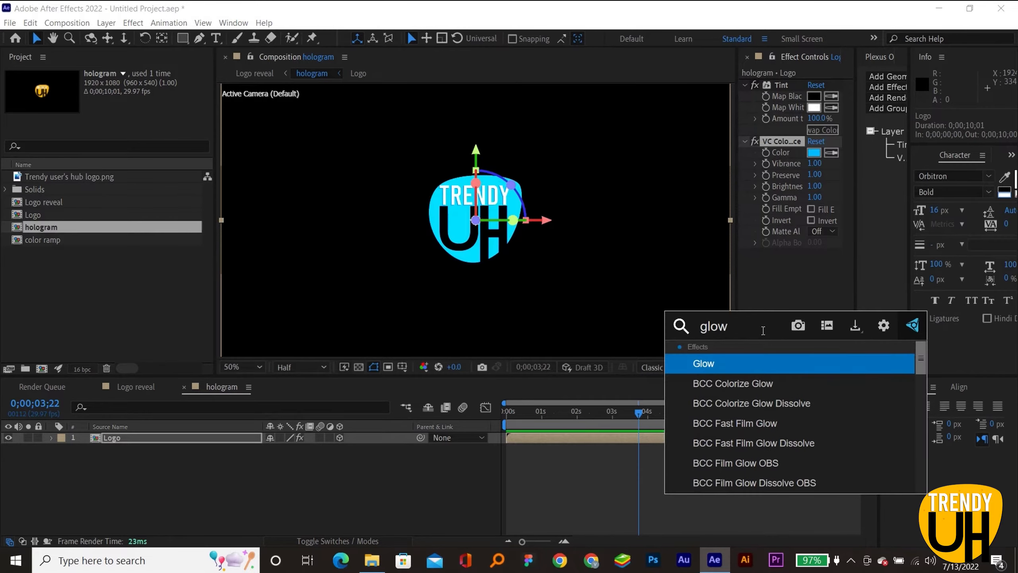
pyautogui.press('Return')
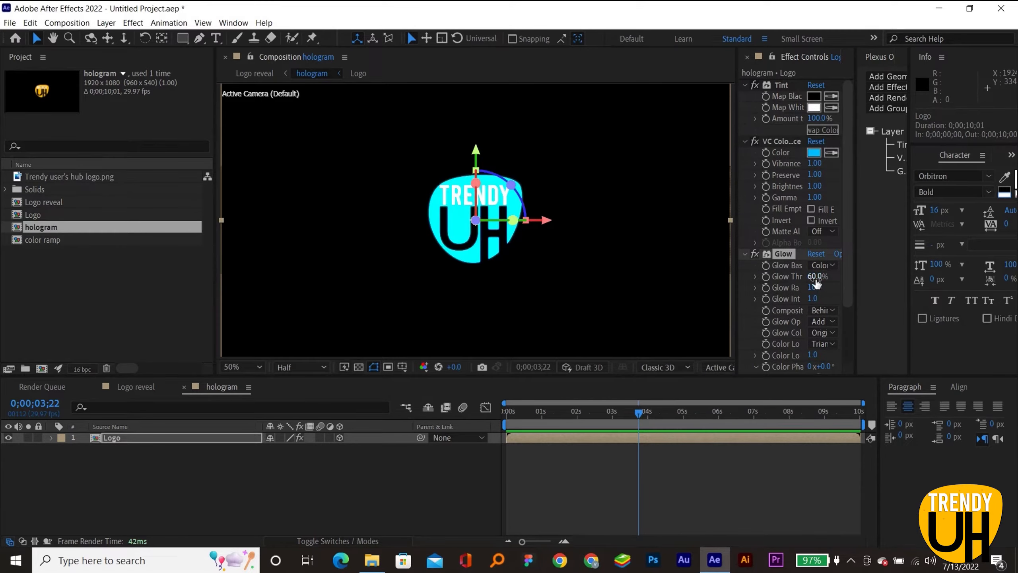
pyautogui.moveTo(817, 276); pyautogui.dragTo(868, 276)
pyautogui.moveTo(816, 287); pyautogui.dragTo(867, 287)
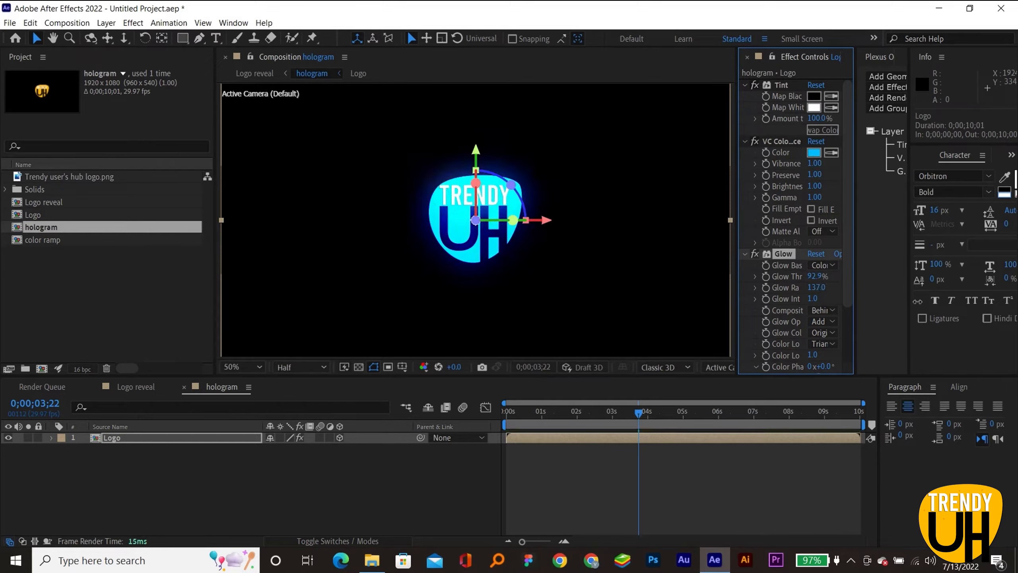
pyautogui.moveTo(996, 301); pyautogui.dragTo(998, 301)
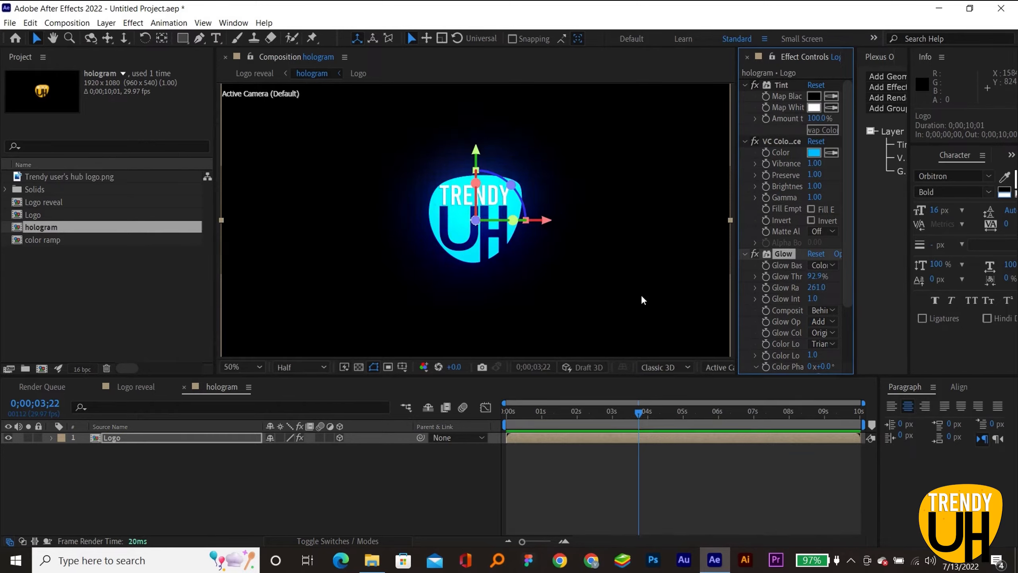
# Step: Set the Glow effect's operation to Screen
pyautogui.scroll(-3, 810, 299)
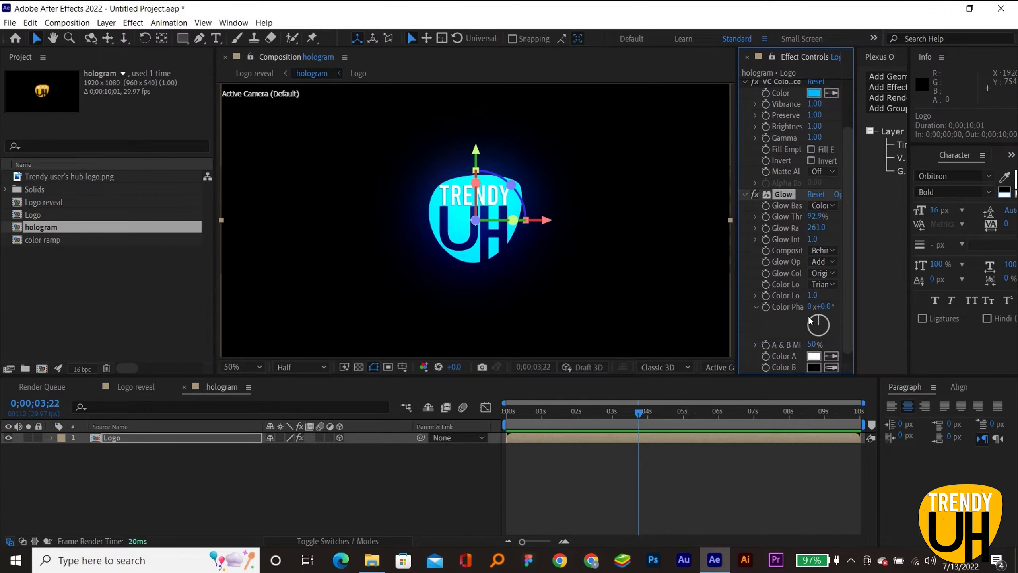
pyautogui.click(823, 261)
pyautogui.click(865, 285)
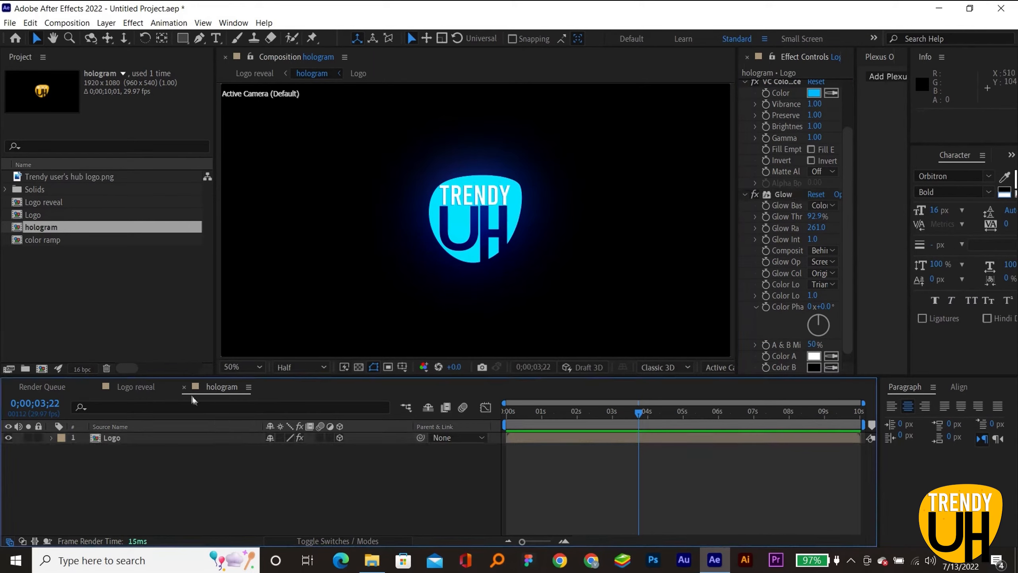
# Step: Close the hologram composition and move the hologram layer below the Logo layer in the Logo reveal composition
pyautogui.click(184, 386)
pyautogui.moveTo(121, 460); pyautogui.dragTo(123, 477)
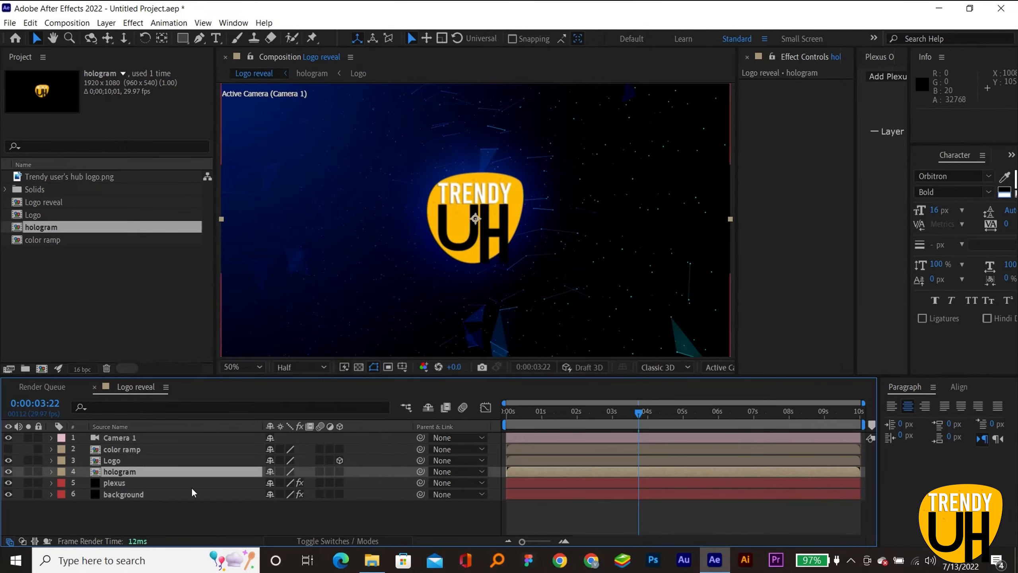
pyautogui.click(121, 459)
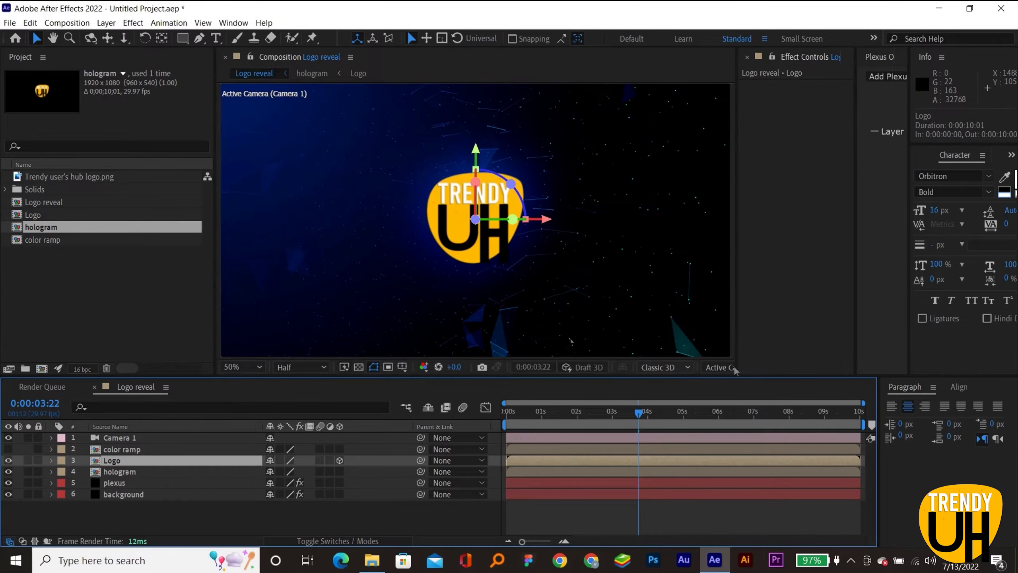
# Step: Widen the viewer and show Camera 1 in a two-view layout, with Custom View 1 beside the active camera
pyautogui.click(618, 438)
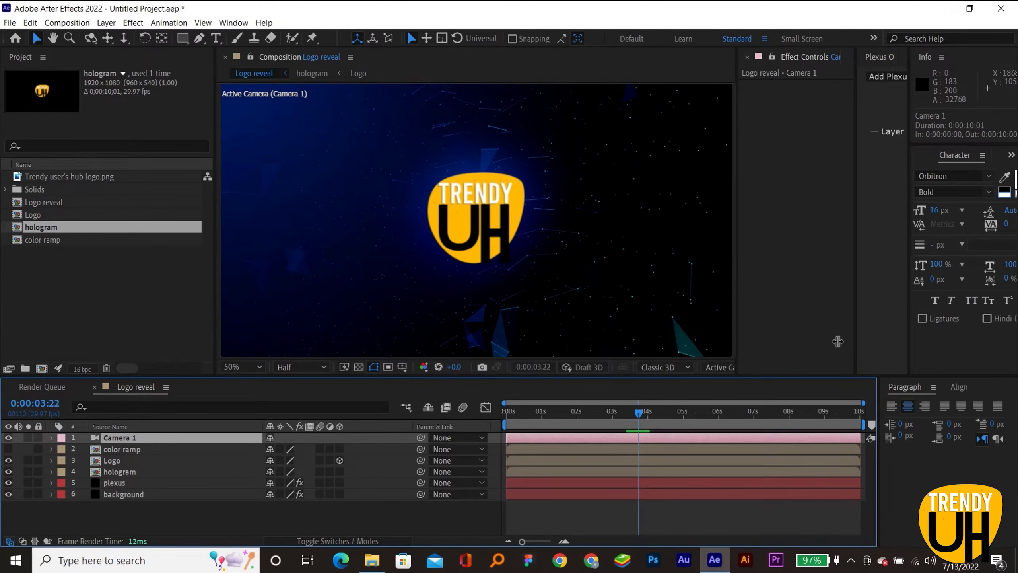
pyautogui.moveTo(837, 341); pyautogui.dragTo(834, 341)
pyautogui.click(812, 365)
pyautogui.click(809, 394)
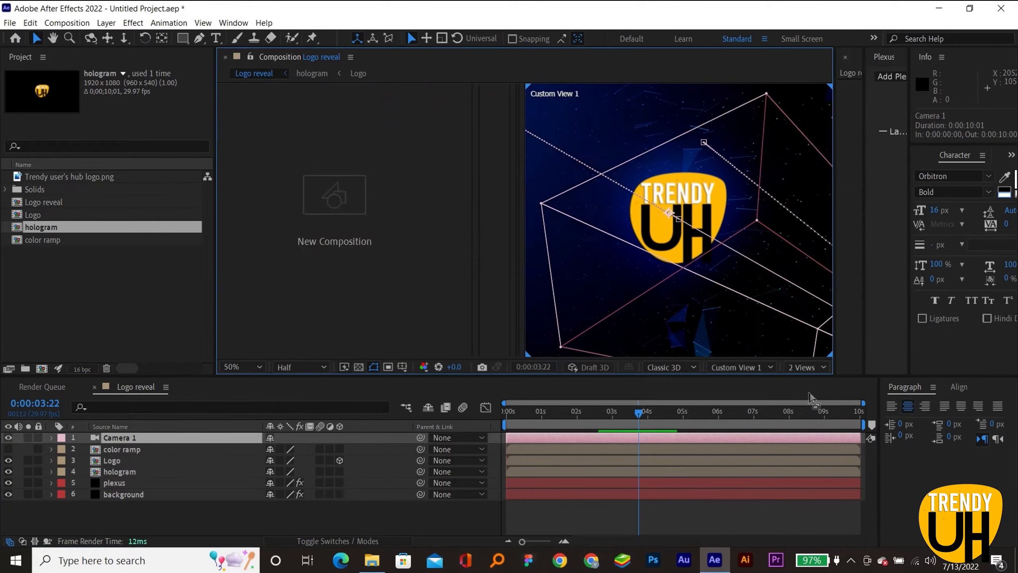
pyautogui.scroll(-2, 599, 237)
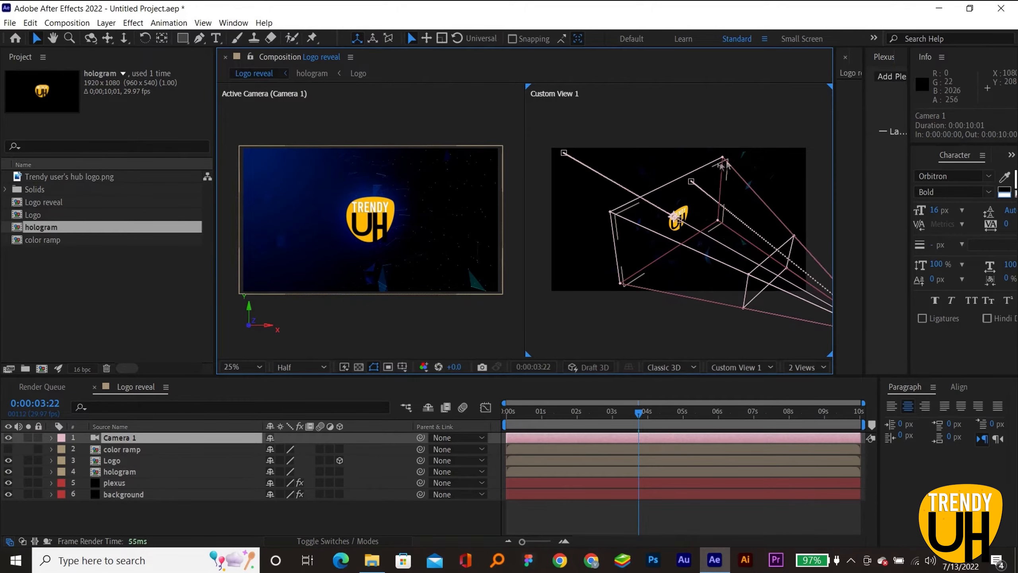
# Step: Make the hologram layer 3D and move the Logo and hologram layers together in depth toward the camera
pyautogui.click(112, 460)
pyautogui.keyDown('shift'); pyautogui.click(114, 472); pyautogui.keyUp('shift')
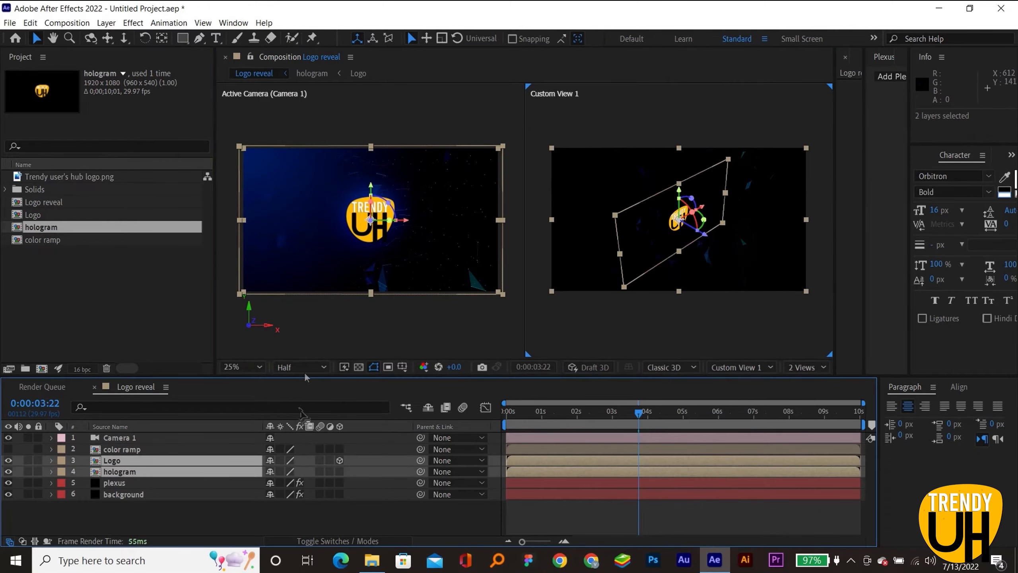
pyautogui.click(339, 471)
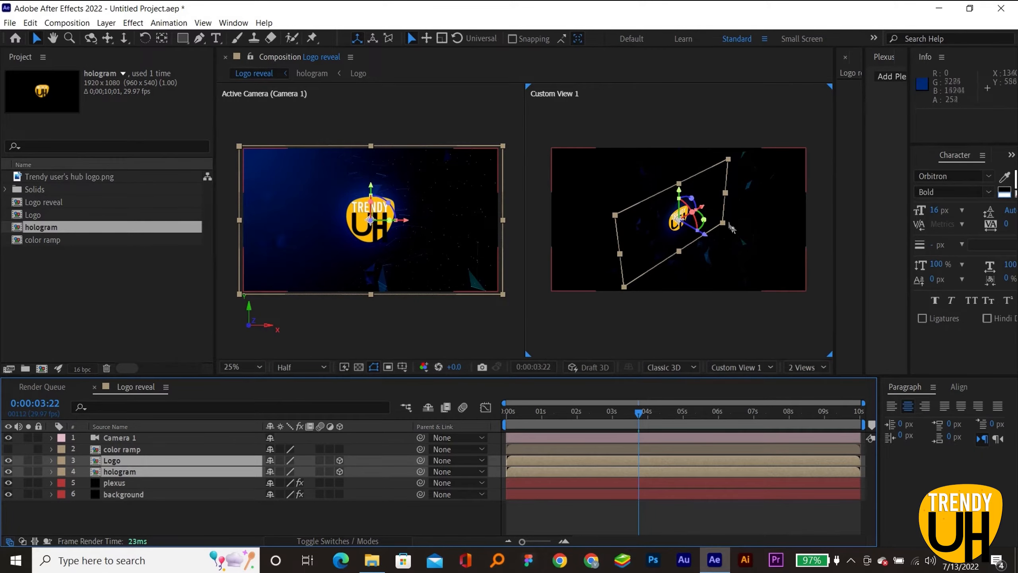
pyautogui.click(137, 437)
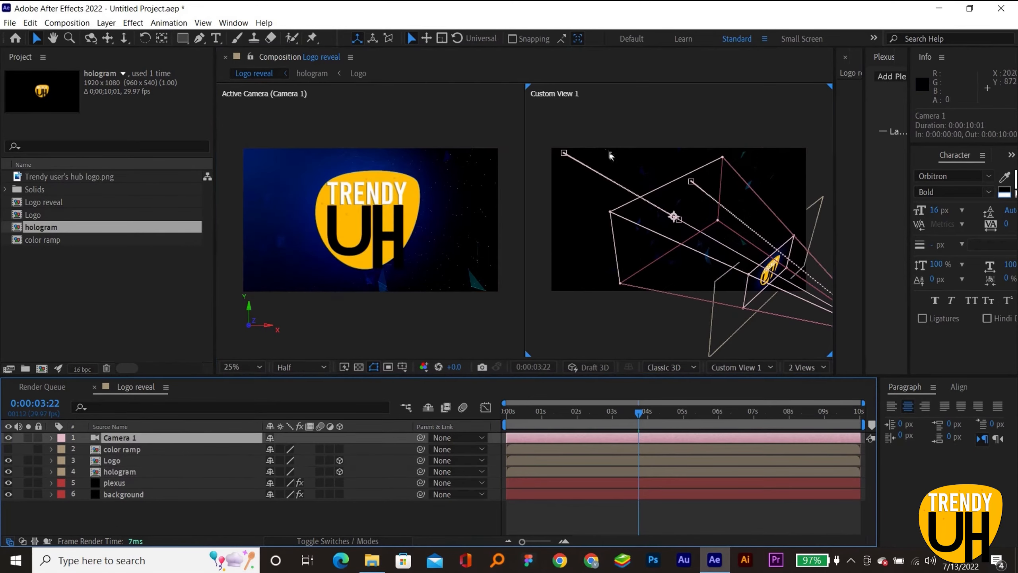
pyautogui.click(283, 507)
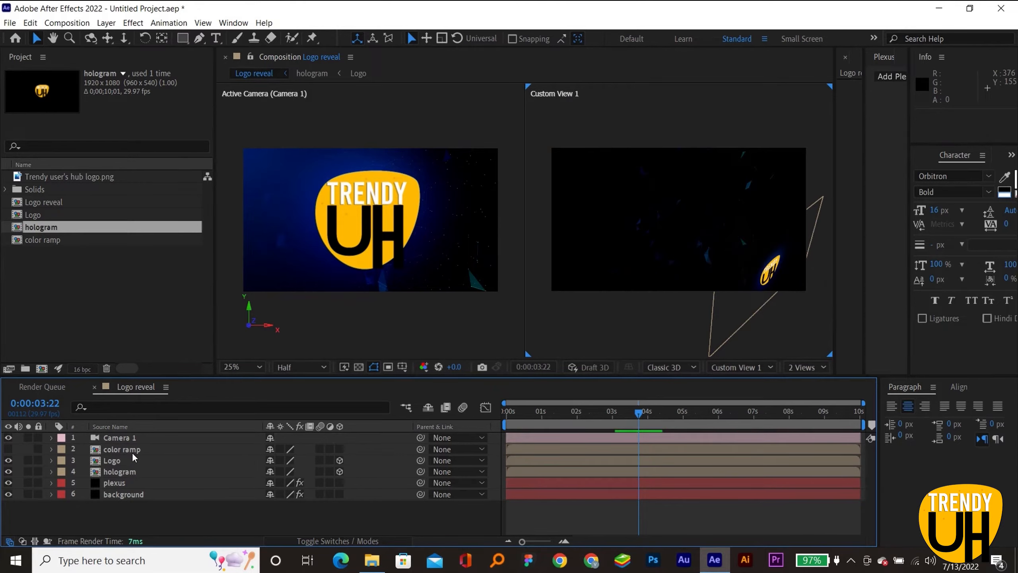
# Step: Scale the Logo and hologram layers down together until their frame roughly matches the composition frame in the active camera view
pyautogui.click(120, 464)
pyautogui.keyDown('shift'); pyautogui.click(116, 471); pyautogui.keyUp('shift')
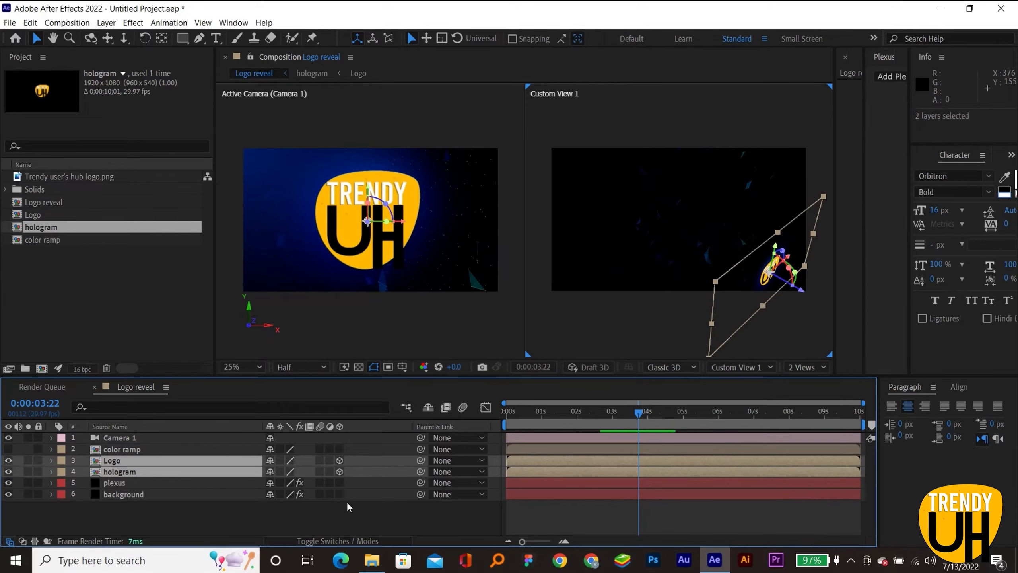
pyautogui.press('ctrl+shift+KP_Subtract')
pyautogui.press('ctrl+shift+KP_Subtract')
pyautogui.press('ctrl+shift+KP_Subtract')
pyautogui.press('ctrl+shift+KP_Subtract')
pyautogui.press('ctrl+shift+KP_Subtract')
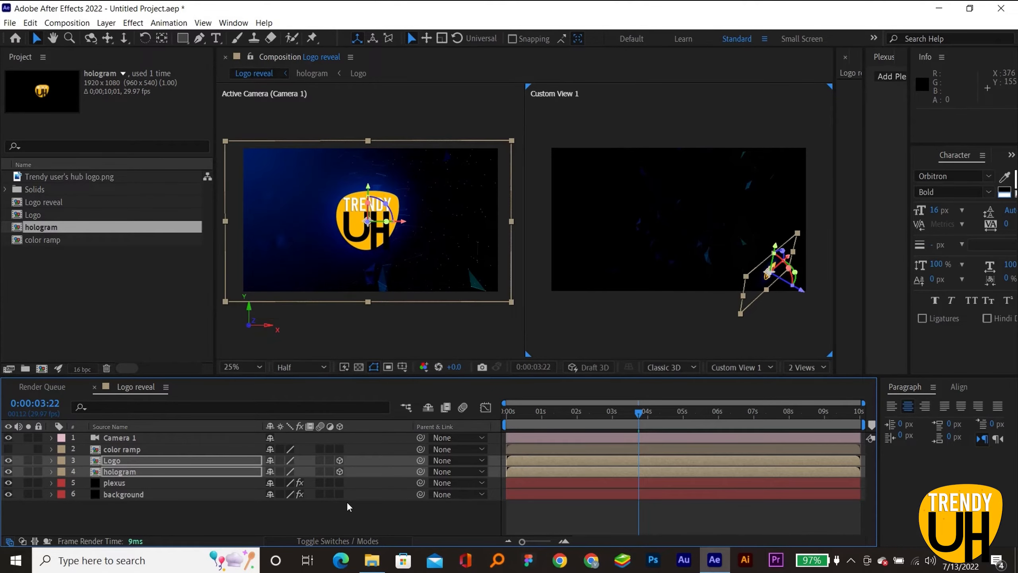
pyautogui.press('ctrl+shift+KP_Subtract')
pyautogui.press('ctrl+shift+KP_Subtract')
pyautogui.hotkey('ctrl', 'z')
pyautogui.press('ctrl+KP_Subtract')
pyautogui.press('ctrl+KP_Subtract')
pyautogui.press('ctrl+KP_Subtract')
pyautogui.press('ctrl+KP_Subtract')
pyautogui.click(346, 507)
# Step: Return the viewer to a single Active Camera view fitted to the available space
pyautogui.click(806, 367)
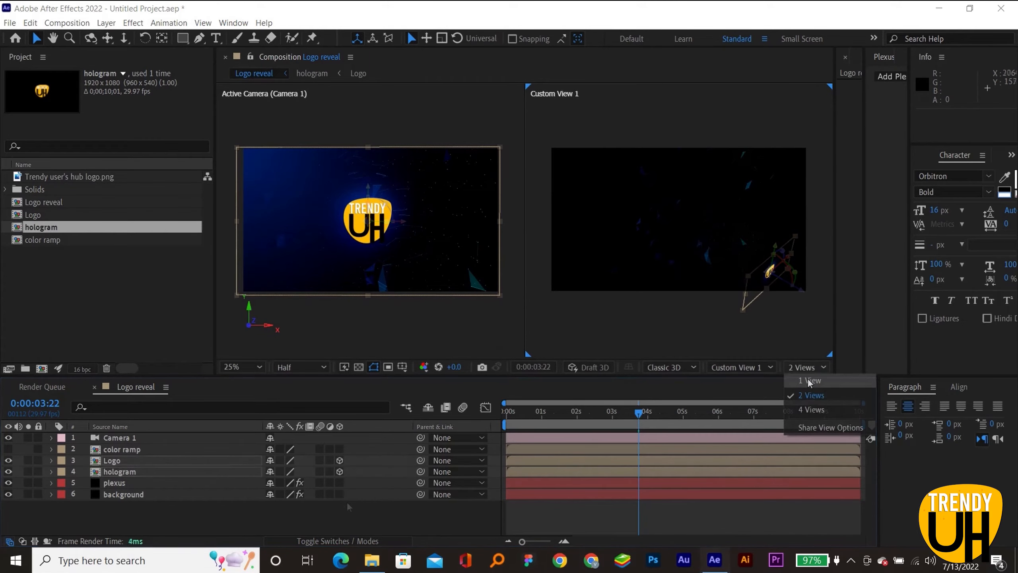
pyautogui.click(797, 379)
pyautogui.hotkey('shift', '/')
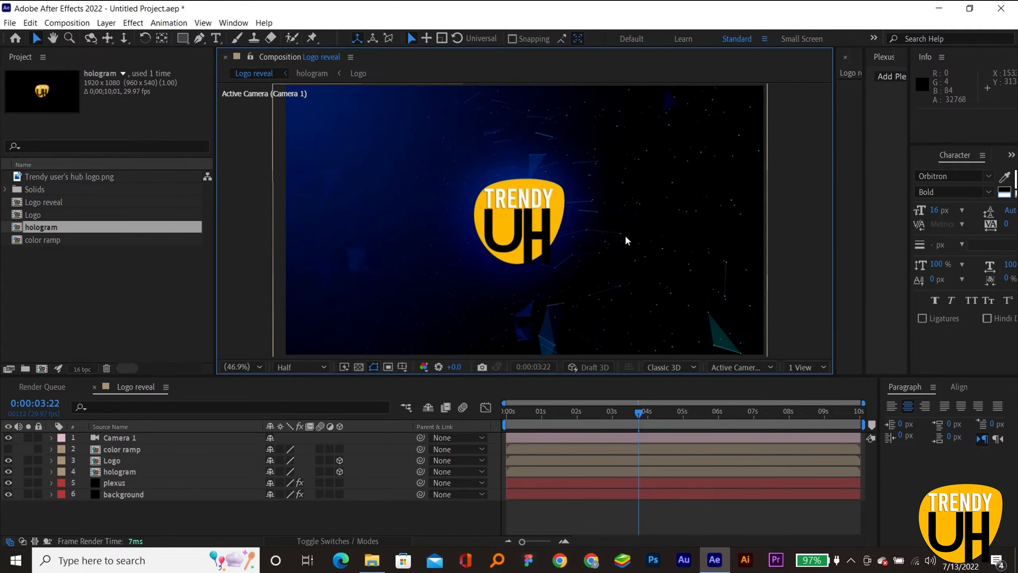
# Step: Duplicate the hologram layer and pre-compose the lower copy as "pixel polly", moving all attributes into the new composition
pyautogui.click(122, 471)
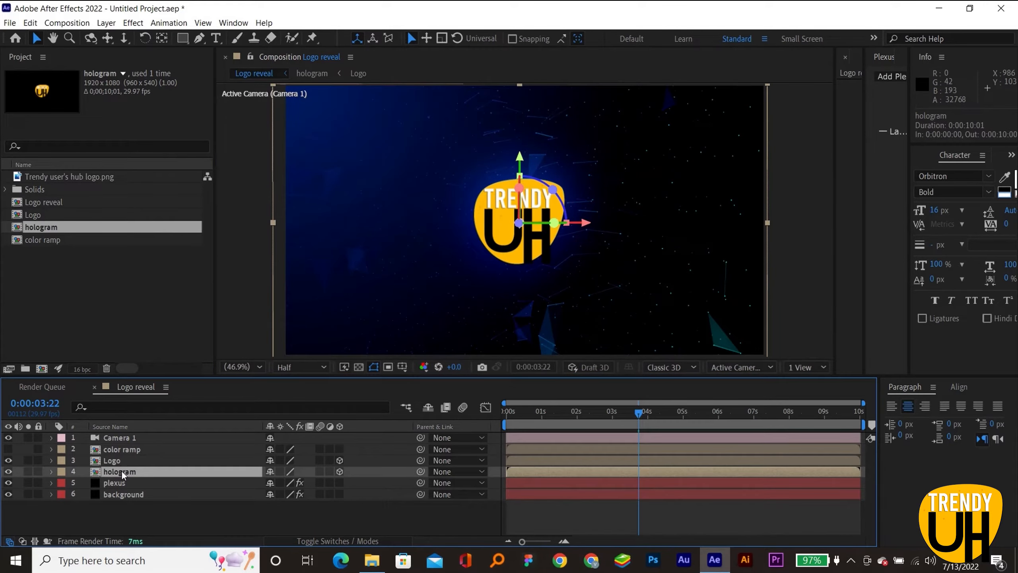
pyautogui.hotkey('ctrl', 'd')
pyautogui.click(117, 480)
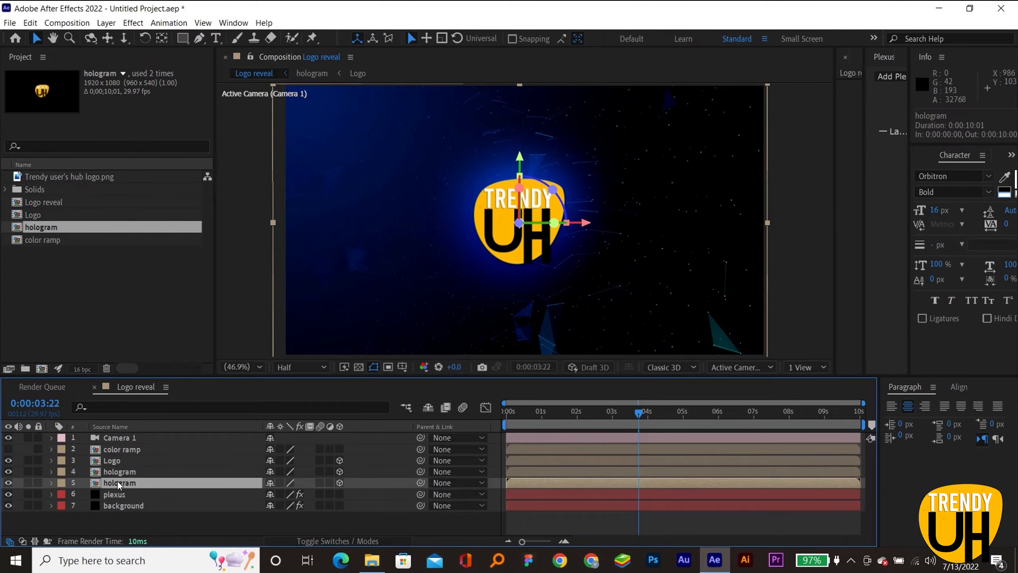
pyautogui.hotkey('ctrl', 'shift', 'c')
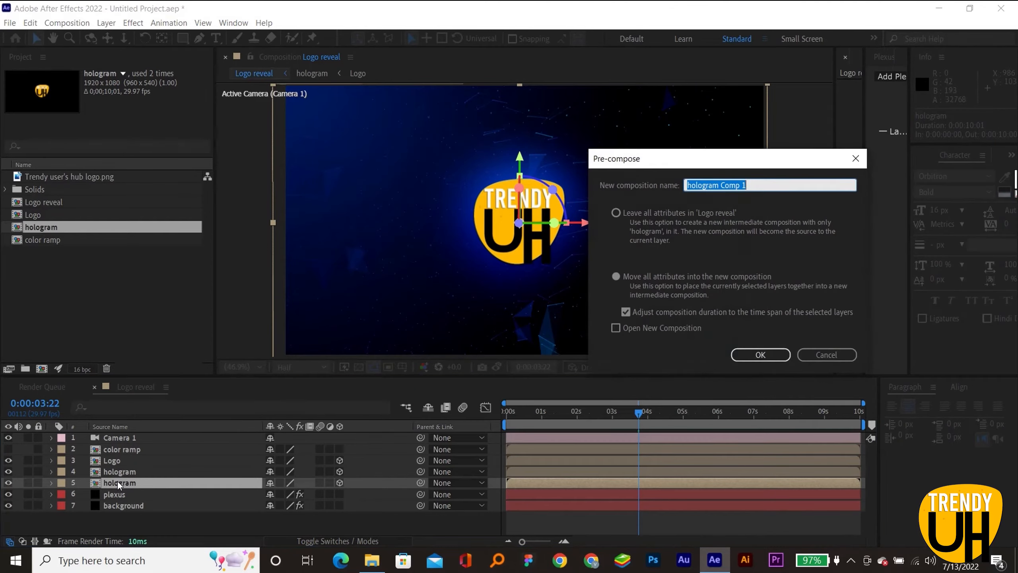
pyautogui.write('pixel polly')
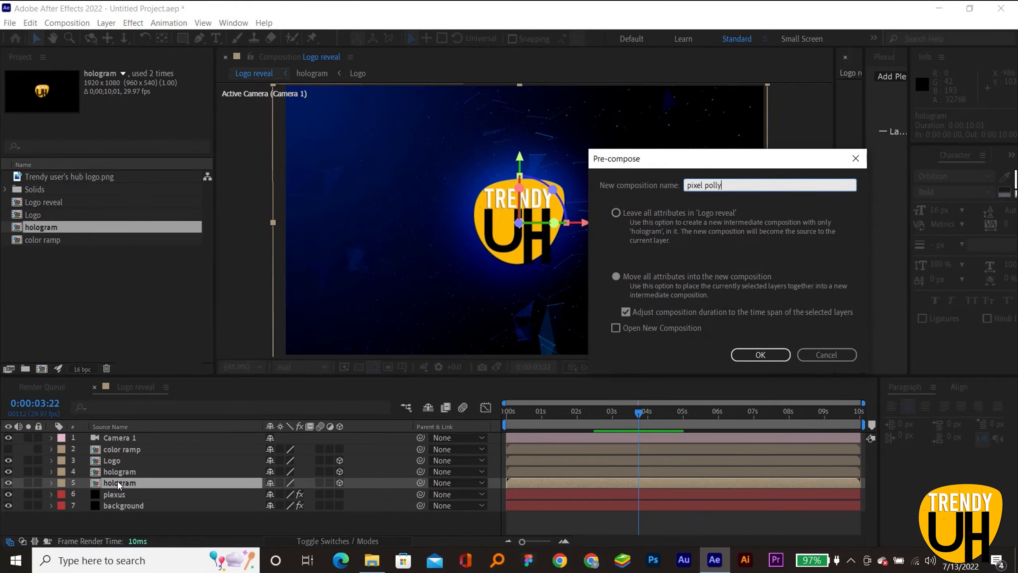
pyautogui.press('Return')
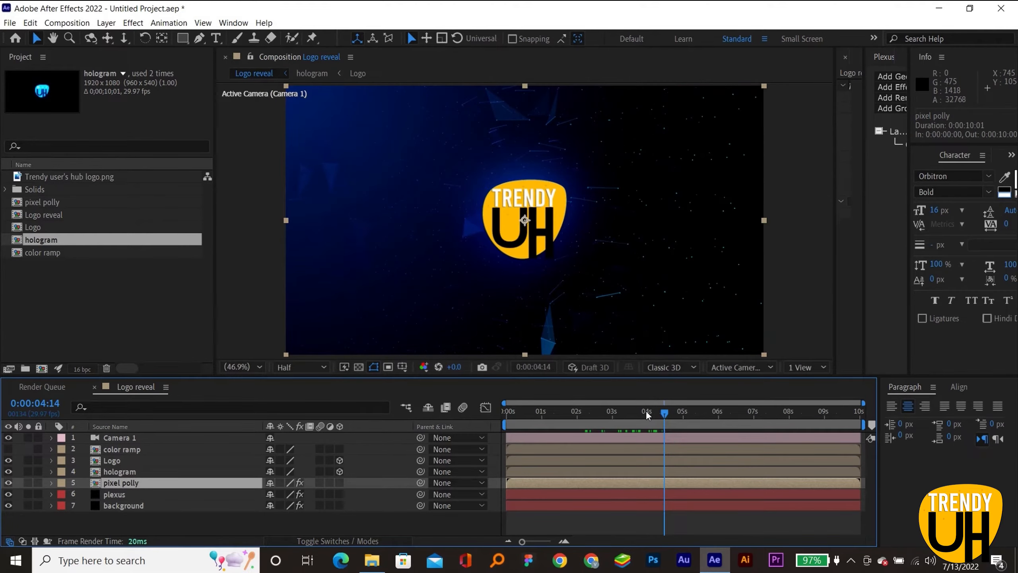
# Step: Delay the pixel polly layer in the timeline and set its CC Pixel Polly Gravity to 0.20
pyautogui.moveTo(641, 483); pyautogui.dragTo(701, 482)
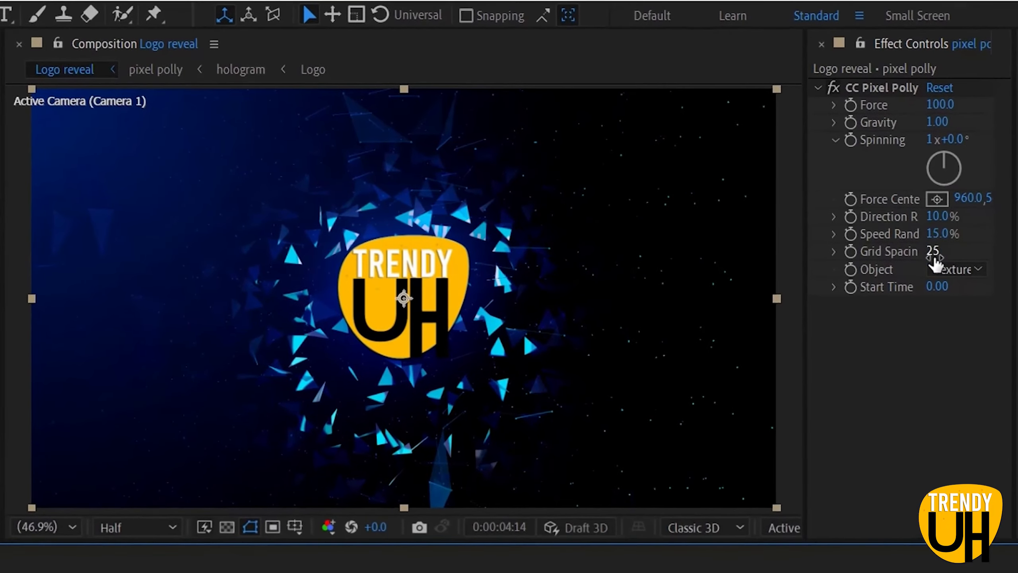
pyautogui.click(938, 121)
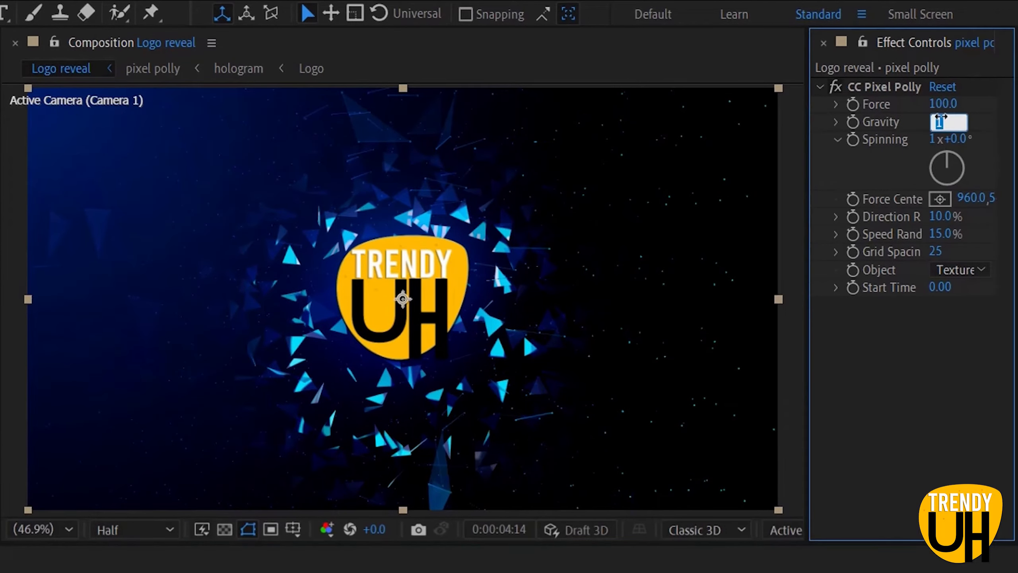
pyautogui.write('0.2')
pyautogui.press('Return')
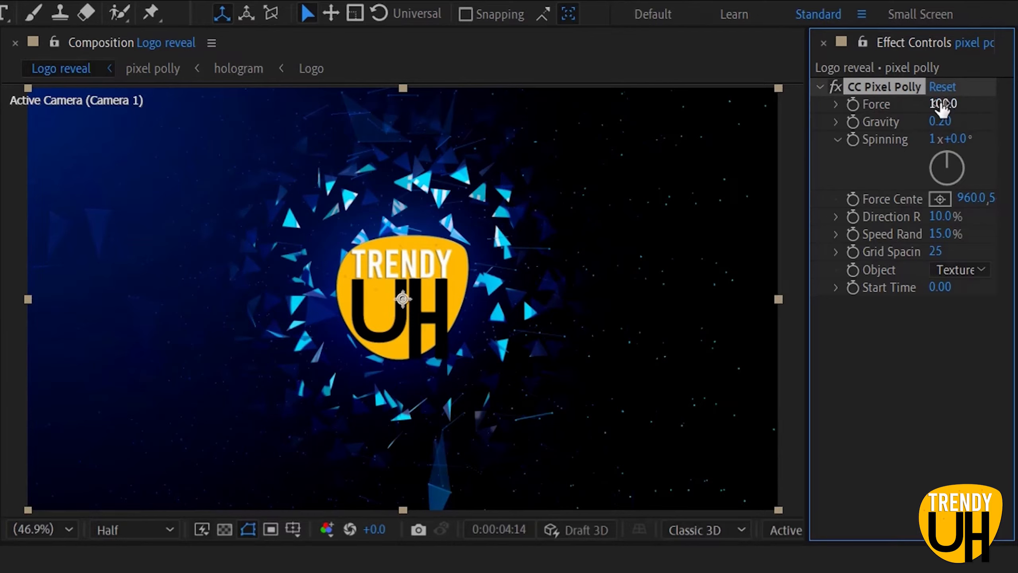
# Step: Set the CC Pixel Polly Force to 800, Spinning to 1x+14° and Direction Randomness to 100%
pyautogui.click(941, 105)
pyautogui.write('800')
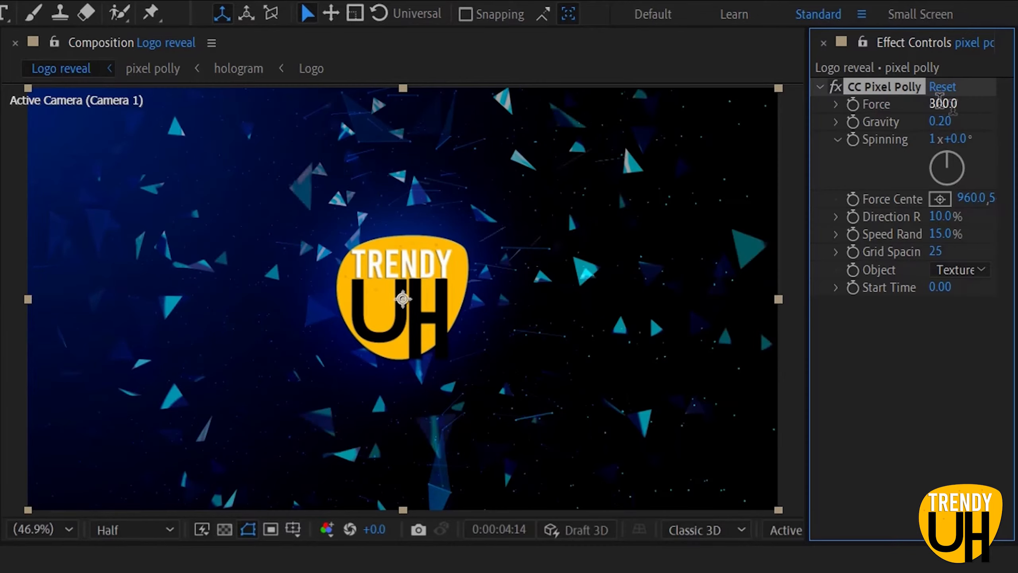
pyautogui.press('Return')
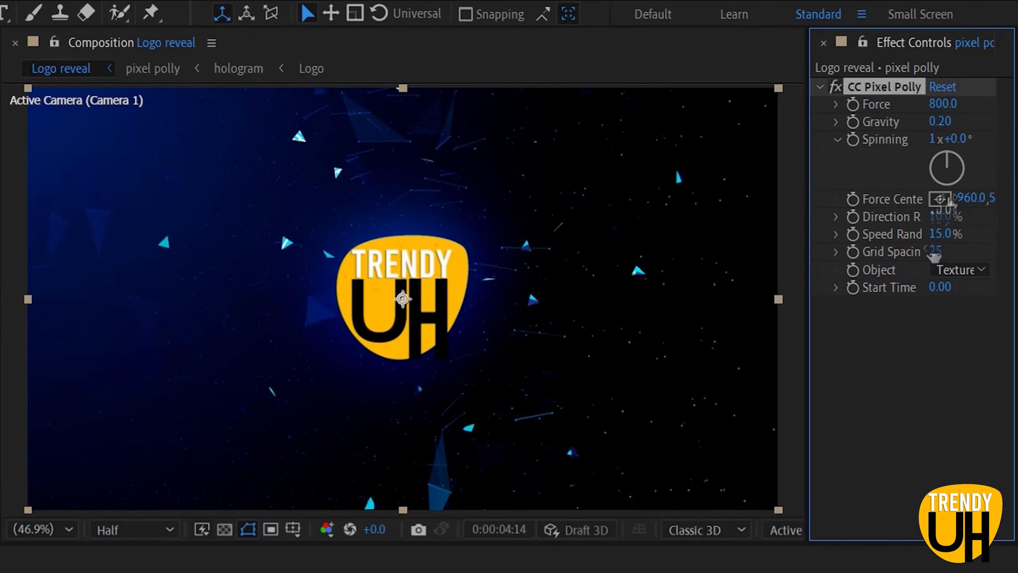
pyautogui.moveTo(961, 139)
pyautogui.mouseDown()
pyautogui.moveTo(1010, 146)
pyautogui.moveTo(977, 146)
pyautogui.mouseUp()
pyautogui.moveTo(938, 219); pyautogui.dragTo(1017, 217)
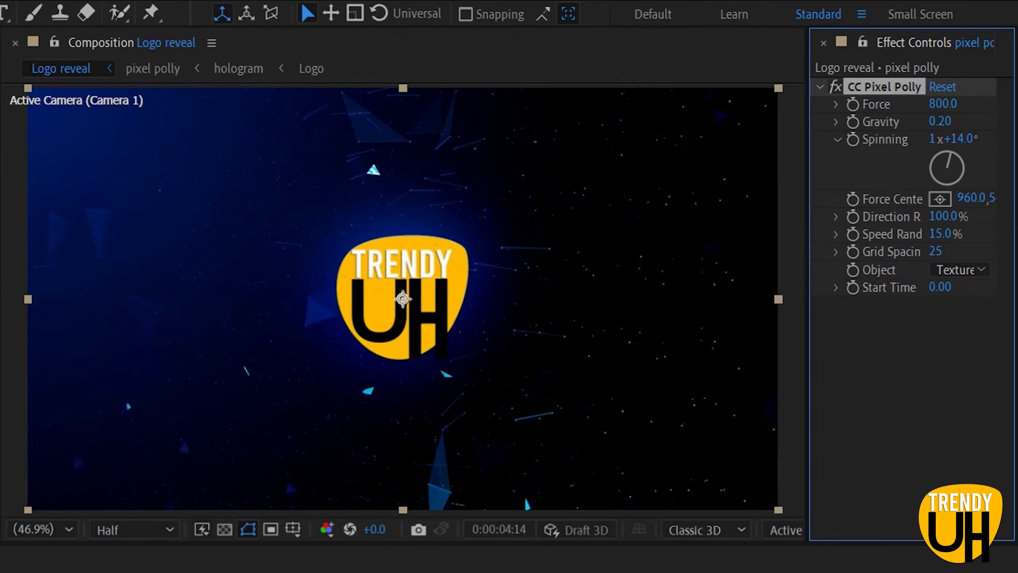
# Step: Try CC Pixel Polly Grid Spacing values of 12 and 32
pyautogui.click(935, 252)
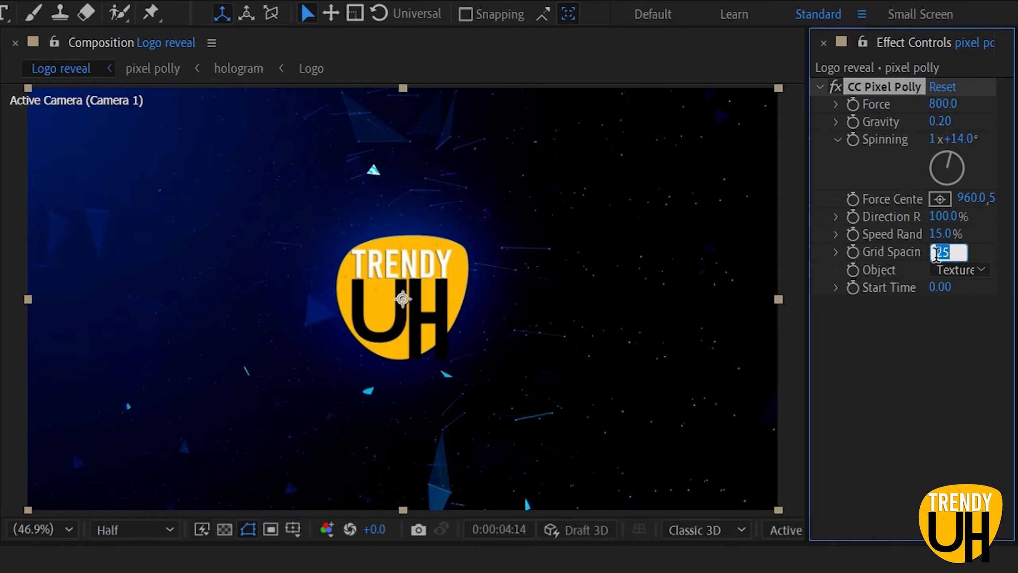
pyautogui.write('12')
pyautogui.press('Return')
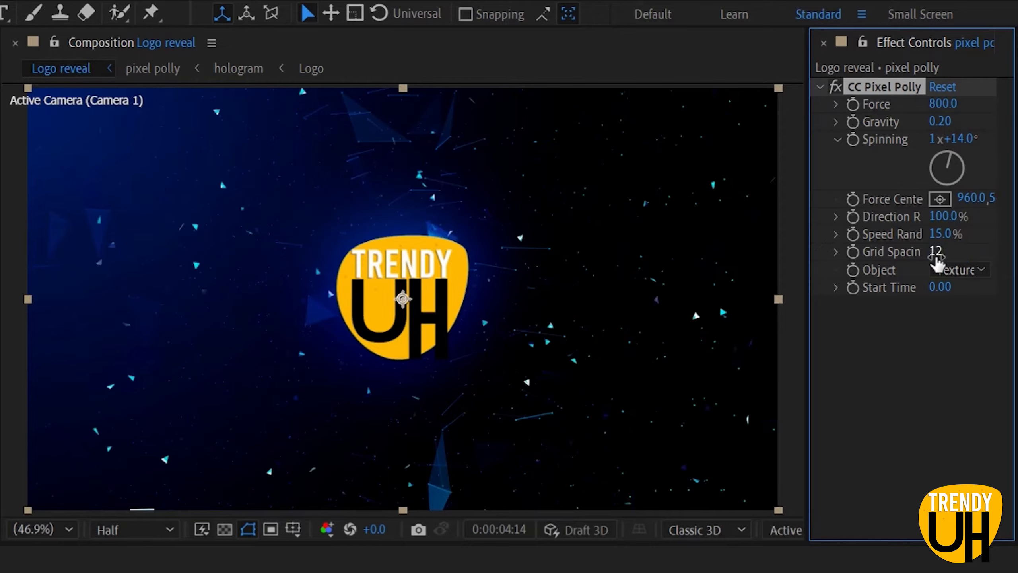
pyautogui.click(937, 252)
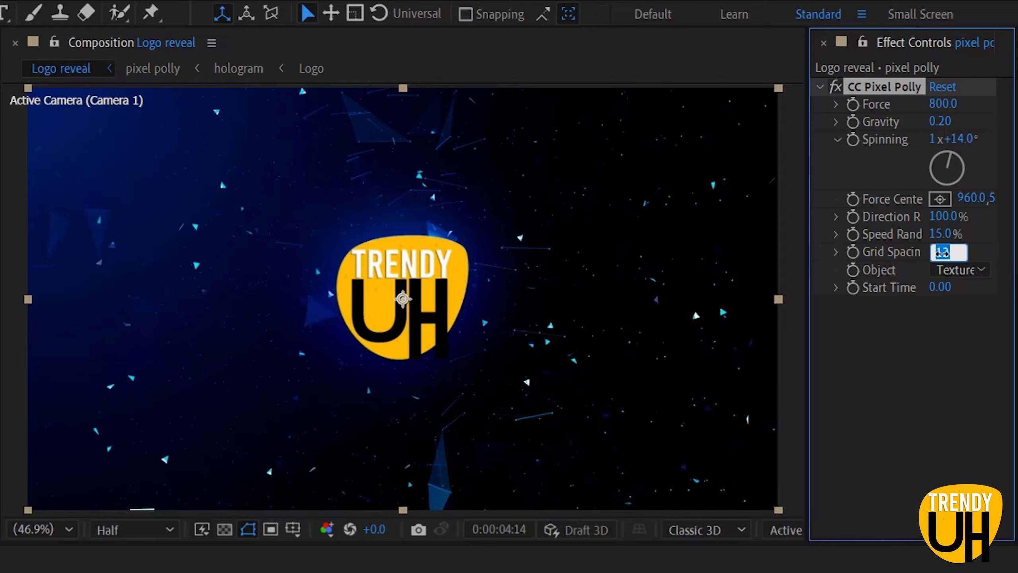
pyautogui.write('32')
pyautogui.press('Return')
# Step: Set the CC Pixel Polly Grid Spacing to 36
pyautogui.click(937, 252)
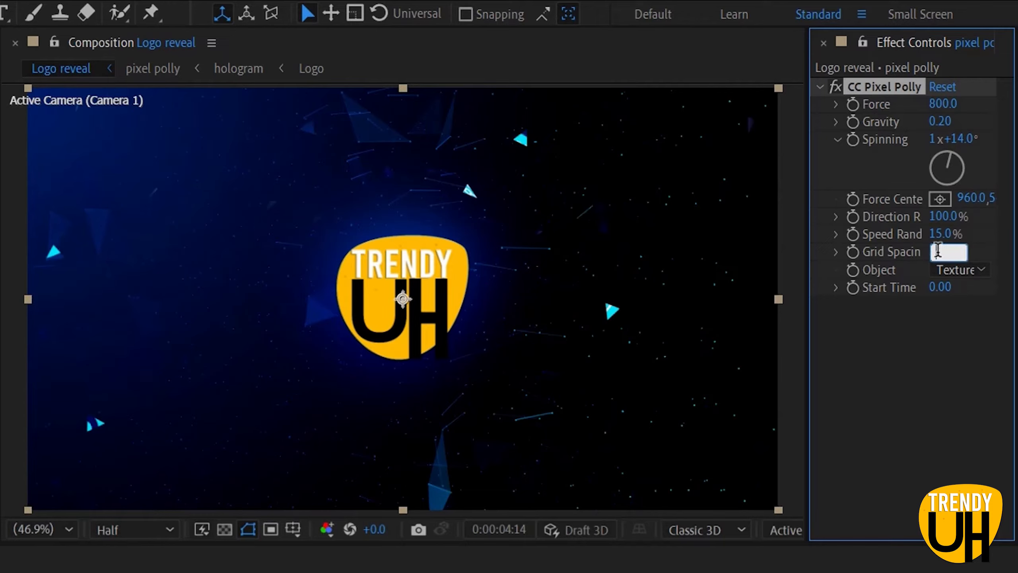
pyautogui.write('36')
pyautogui.press('Return')
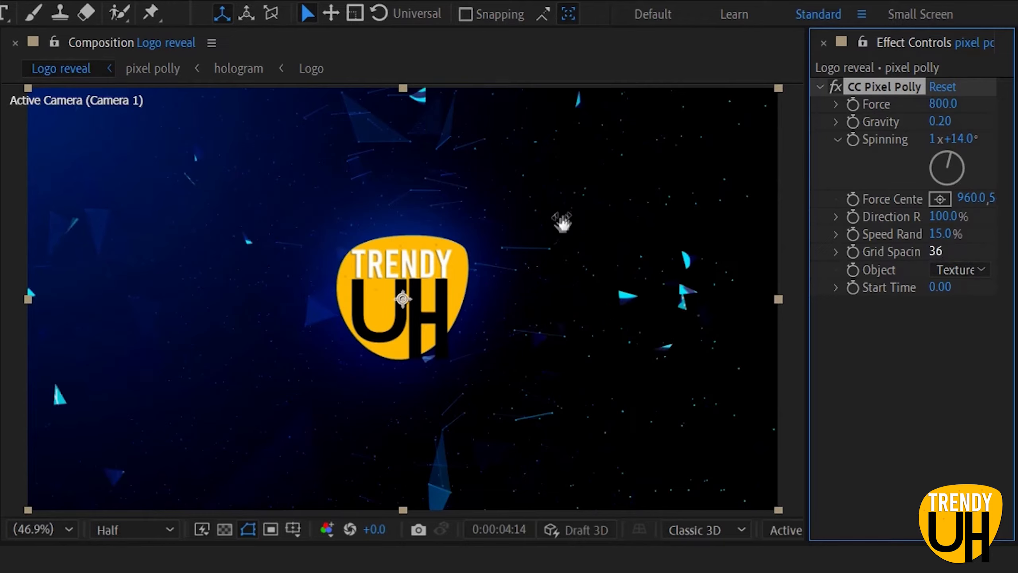
# Step: Set the CC Pixel Polly Start Time to 2.00
pyautogui.press('F2')
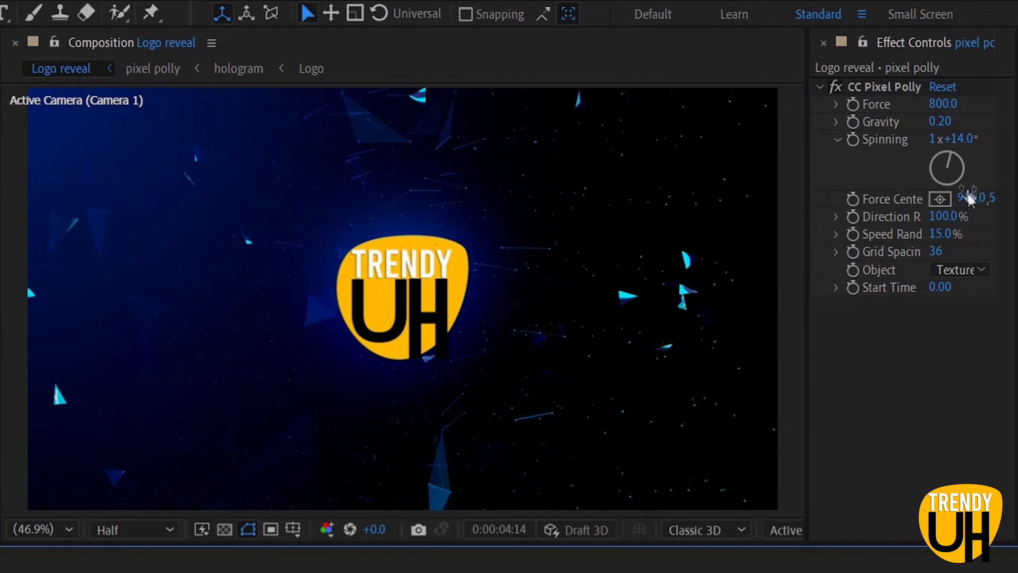
pyautogui.click(939, 287)
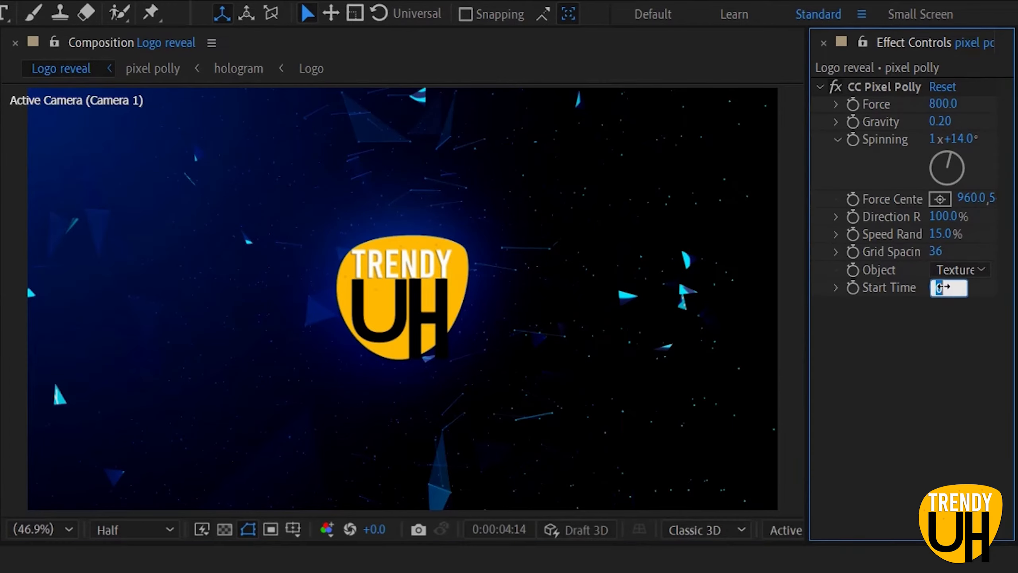
pyautogui.write('2')
pyautogui.press('Return')
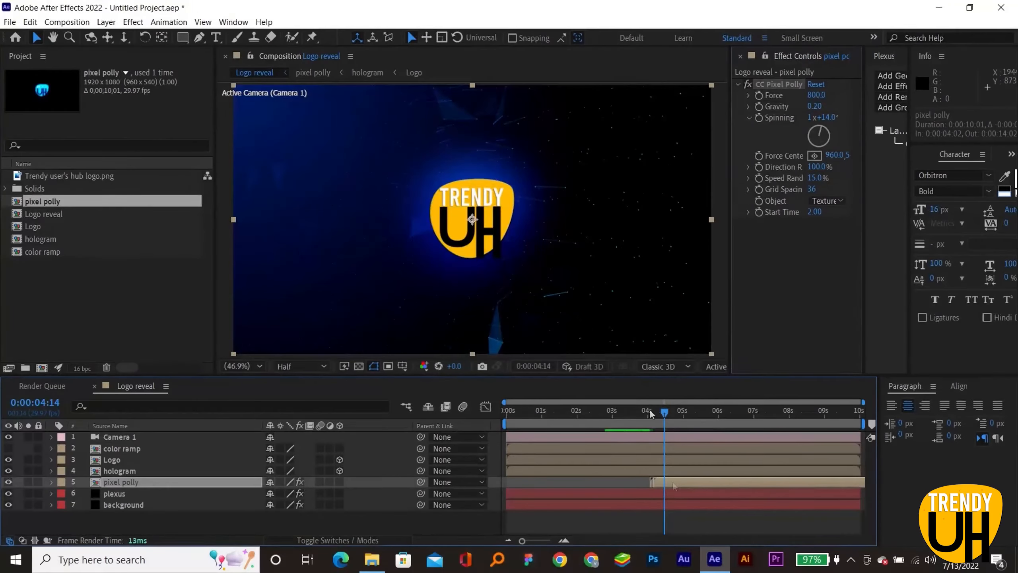
# Step: Trim the end of the pixel polly layer at 0:00:07:18, once the fragments have mostly dispersed
pyautogui.moveTo(644, 417)
pyautogui.mouseDown()
pyautogui.moveTo(637, 411)
pyautogui.moveTo(652, 417)
pyautogui.mouseUp()
pyautogui.click(721, 414)
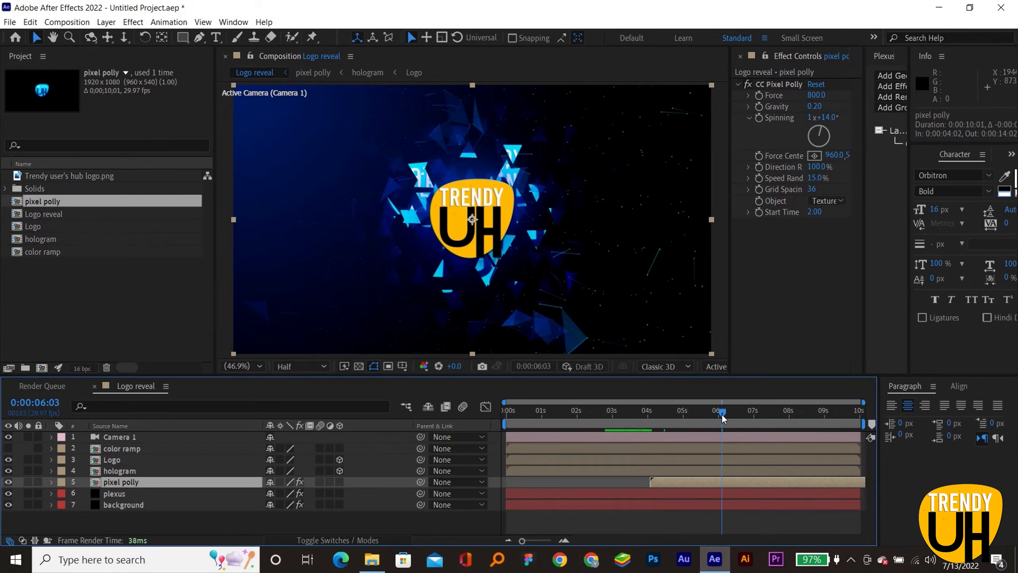
pyautogui.click(759, 414)
pyautogui.moveTo(759, 416); pyautogui.dragTo(775, 415)
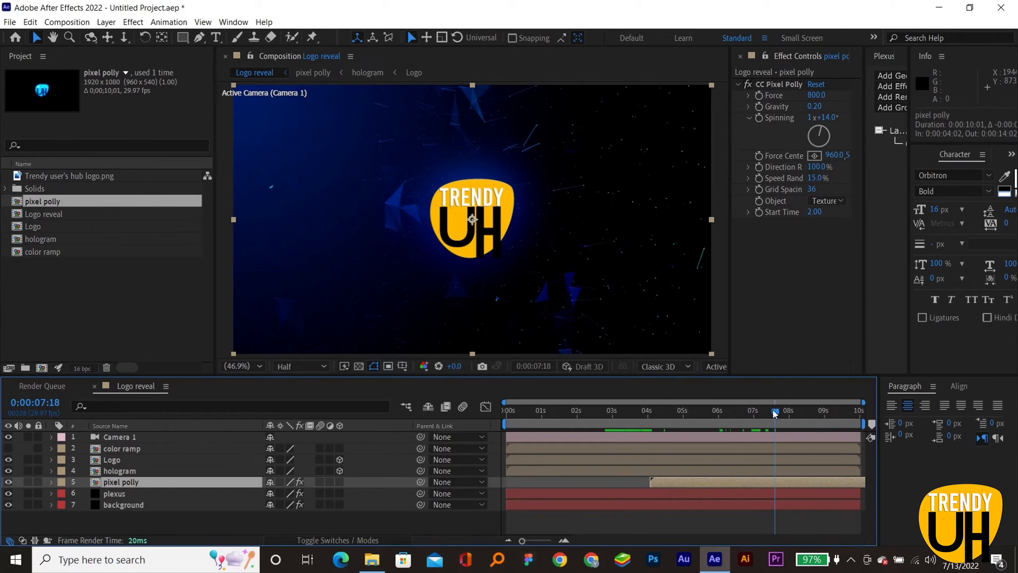
pyautogui.hotkey('alt', ']')
# Step: Pre-compose the pixel polly layer as "time reverse polly pixel", moving all attributes and adjusting the duration to the layer's time span
pyautogui.rightClick(770, 481)
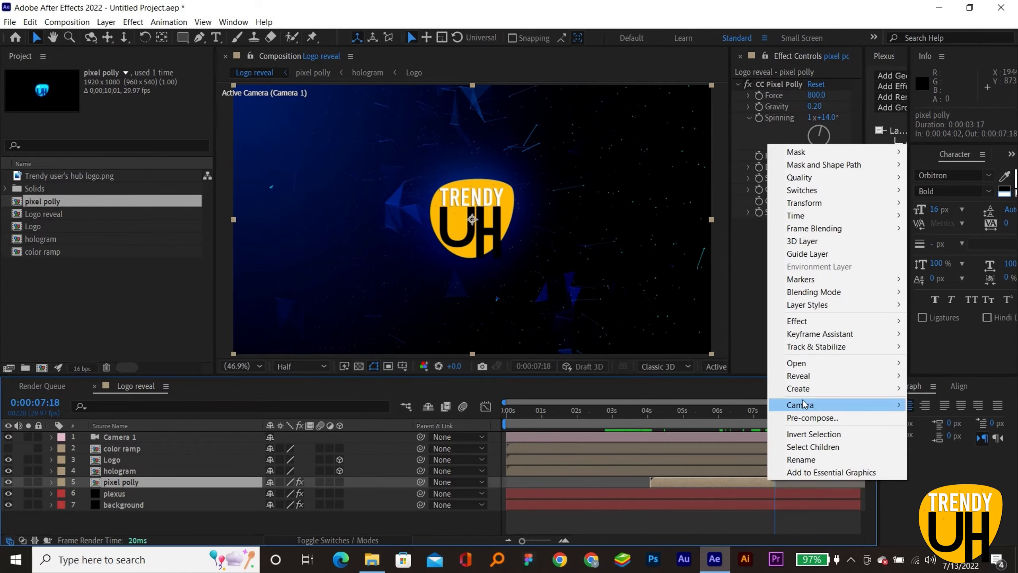
pyautogui.click(805, 418)
pyautogui.click(745, 186)
pyautogui.press('BackSpace')
pyautogui.press('BackSpace')
pyautogui.press('BackSpace')
pyautogui.press('BackSpace')
pyautogui.press('BackSpace')
pyautogui.press('BackSpace')
pyautogui.press('BackSpace')
pyautogui.press('BackSpace')
pyautogui.press('BackSpace')
pyautogui.press('BackSpace')
pyautogui.press('BackSpace')
pyautogui.press('BackSpace')
pyautogui.press('BackSpace')
pyautogui.press('BackSpace')
pyautogui.press('BackSpace')
pyautogui.press('BackSpace')
pyautogui.press('BackSpace')
pyautogui.press('BackSpace')
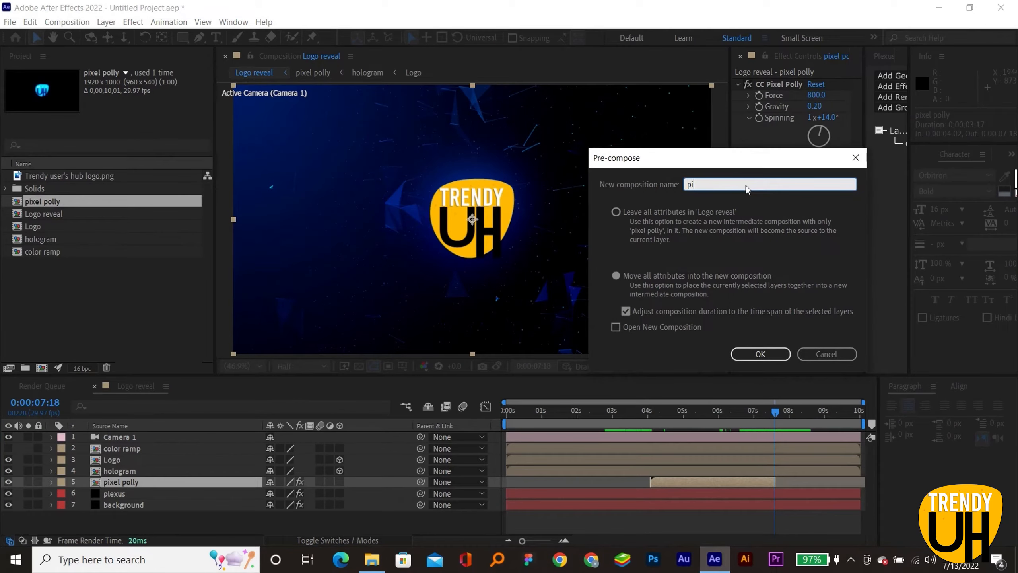
pyautogui.write('time reverse polly')
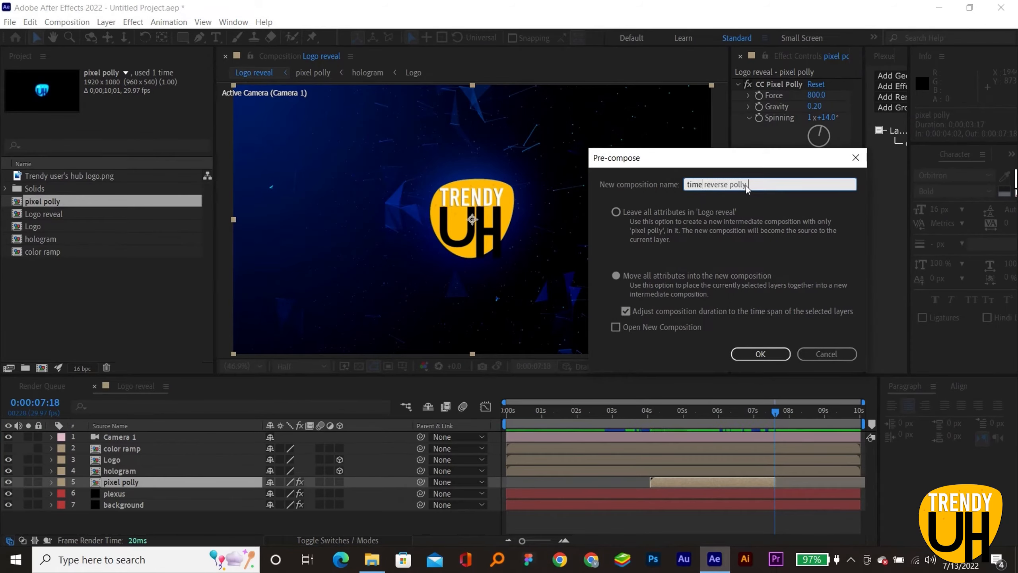
pyautogui.write(' pixel')
pyautogui.press('Return')
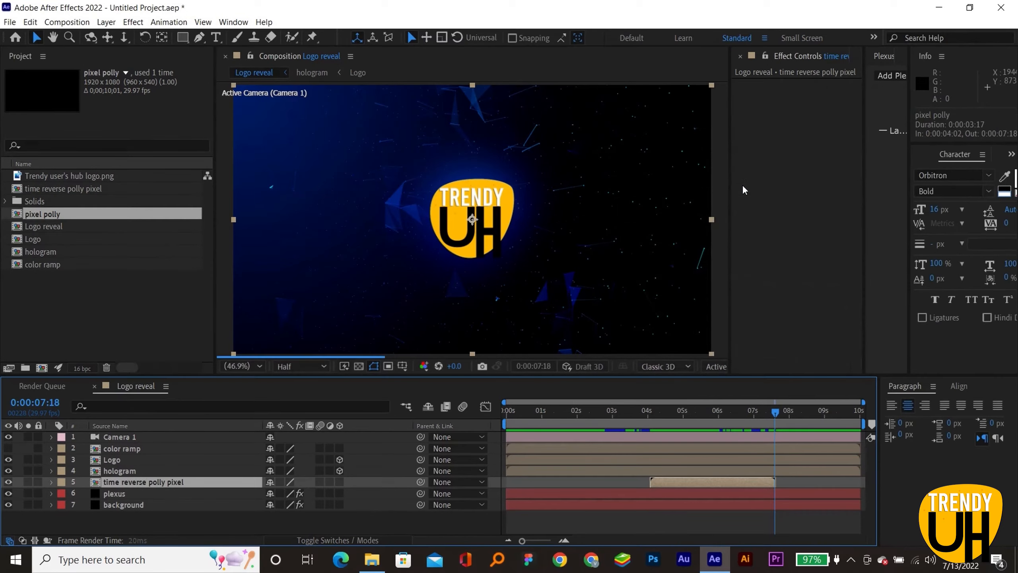
# Step: Time-reverse the time reverse polly pixel layer and preview the composition from the start
pyautogui.rightClick(710, 480)
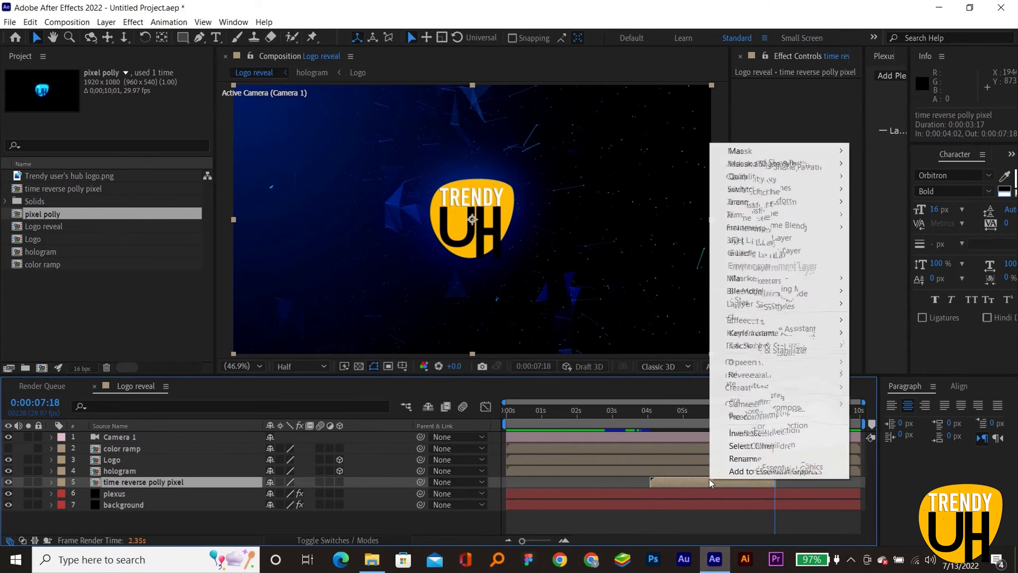
pyautogui.moveTo(742, 215)
pyautogui.click(600, 241)
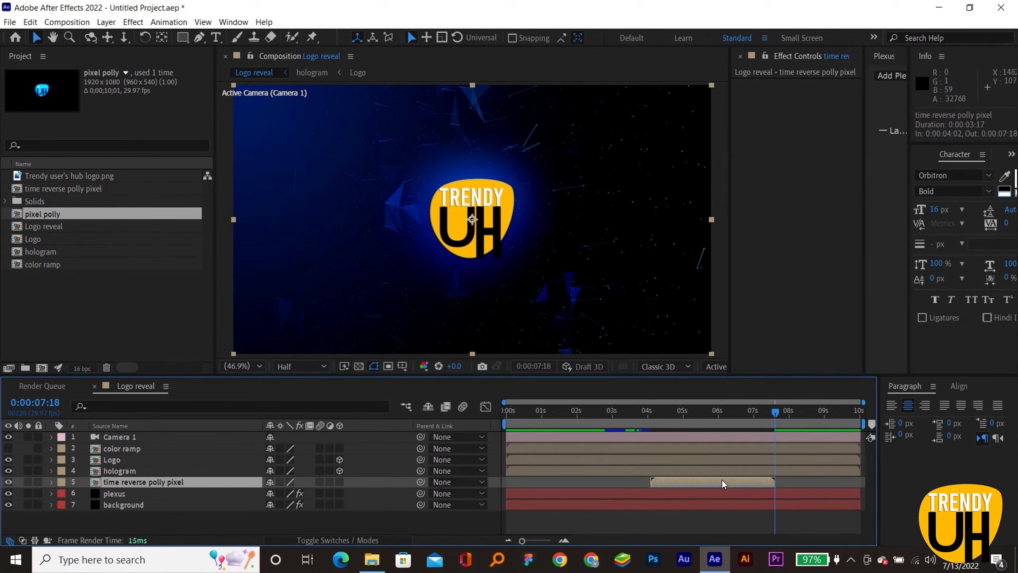
pyautogui.click(645, 411)
pyautogui.click(504, 417)
pyautogui.press('space')
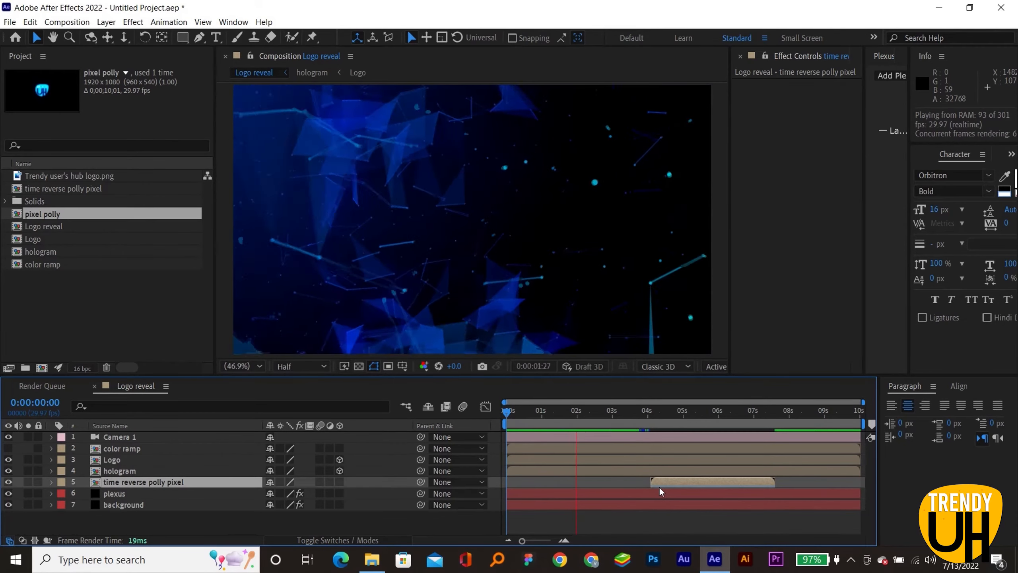
# Step: Move the time reverse polly pixel layer earlier to start at 0:00:02:18 and preview it up to 0:00:04:16
pyautogui.moveTo(658, 483); pyautogui.dragTo(605, 481)
pyautogui.click(563, 415)
pyautogui.press('space')
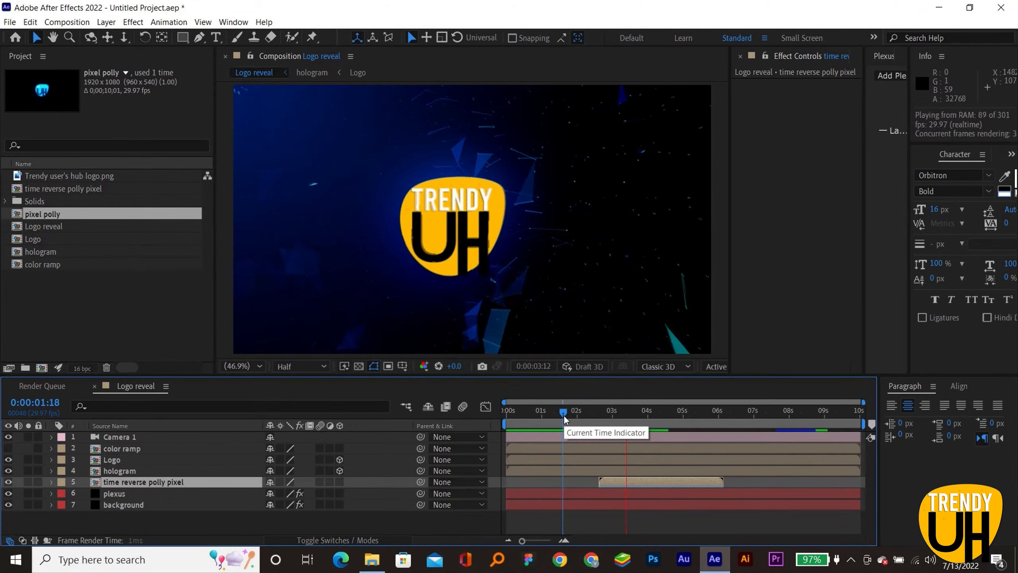
pyautogui.press('space')
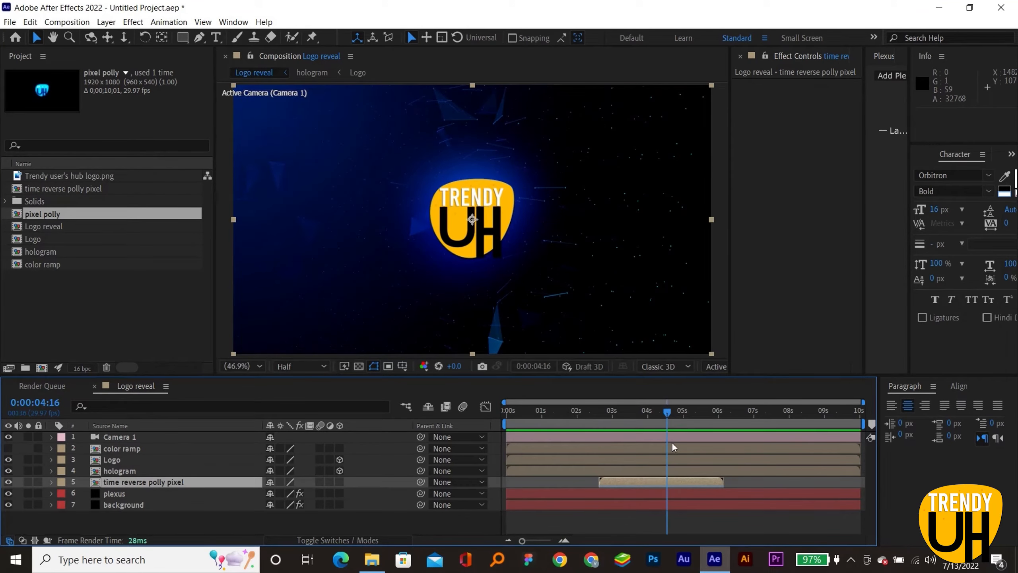
# Step: Make the Logo and hologram layers both start at 0:00:04:16 and preview the fragments assembling
pyautogui.click(665, 471)
pyautogui.click(685, 458)
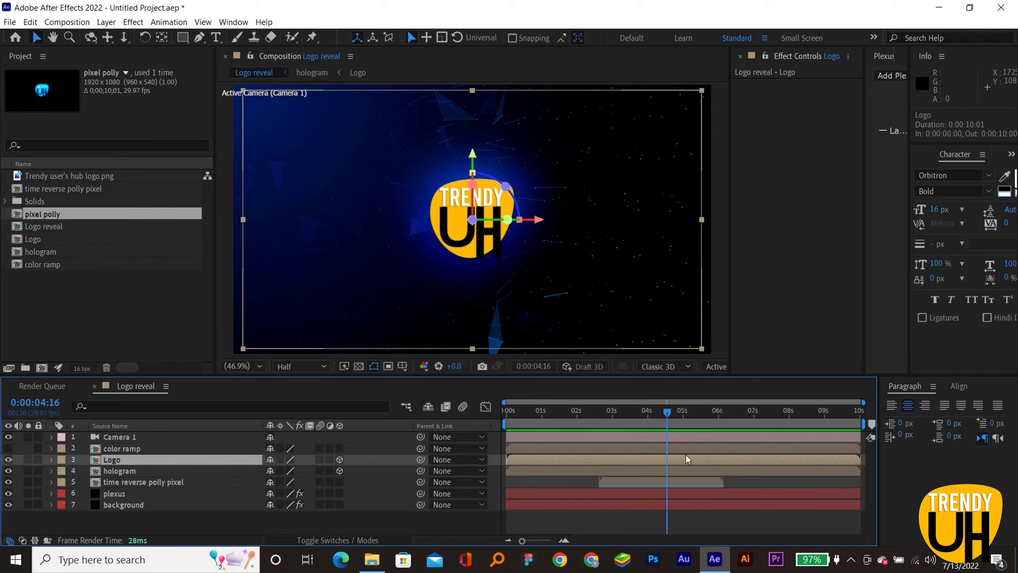
pyautogui.hotkey('alt', '[')
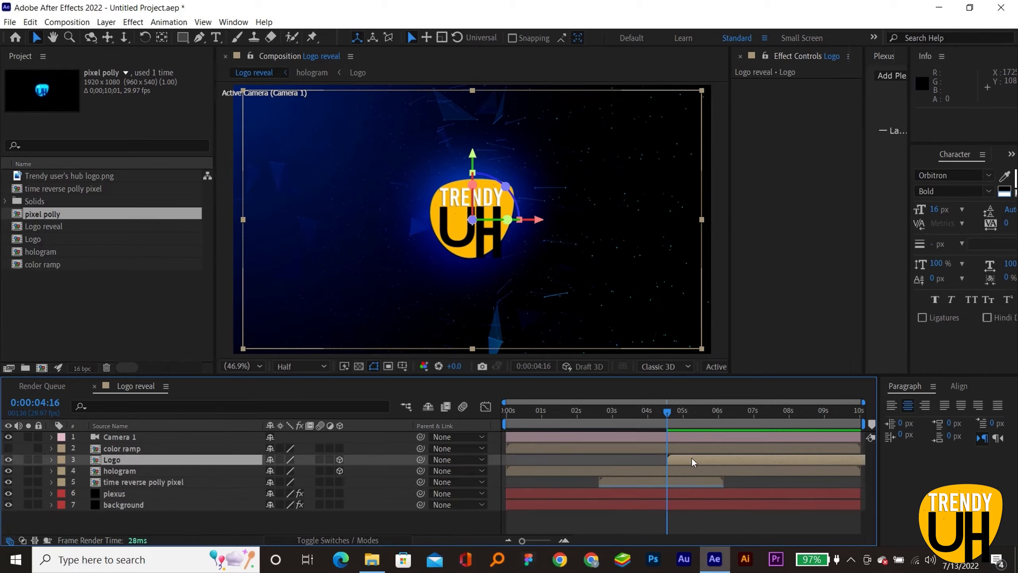
pyautogui.click(653, 470)
pyautogui.hotkey('alt', '[')
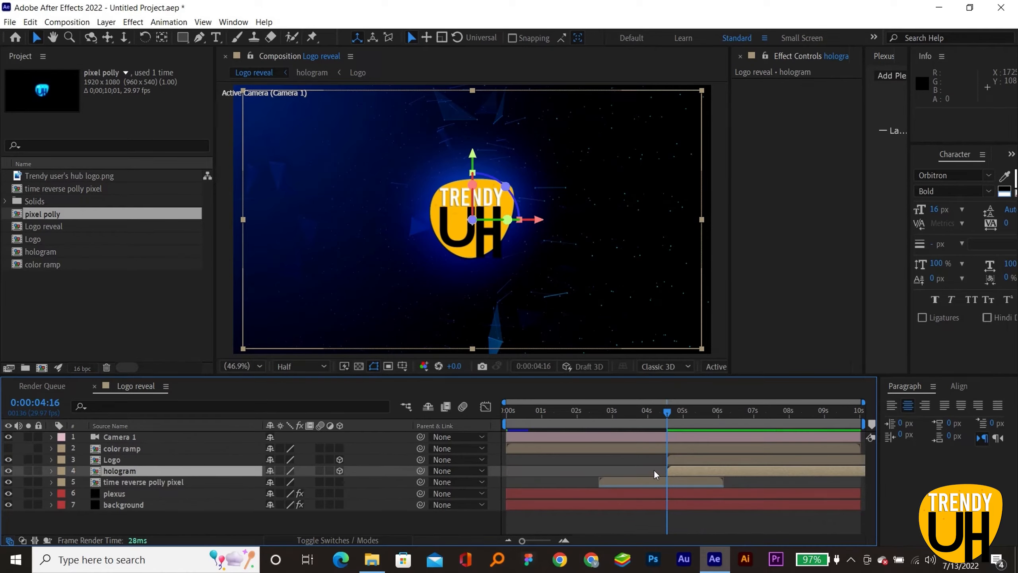
pyautogui.click(598, 413)
pyautogui.press('space')
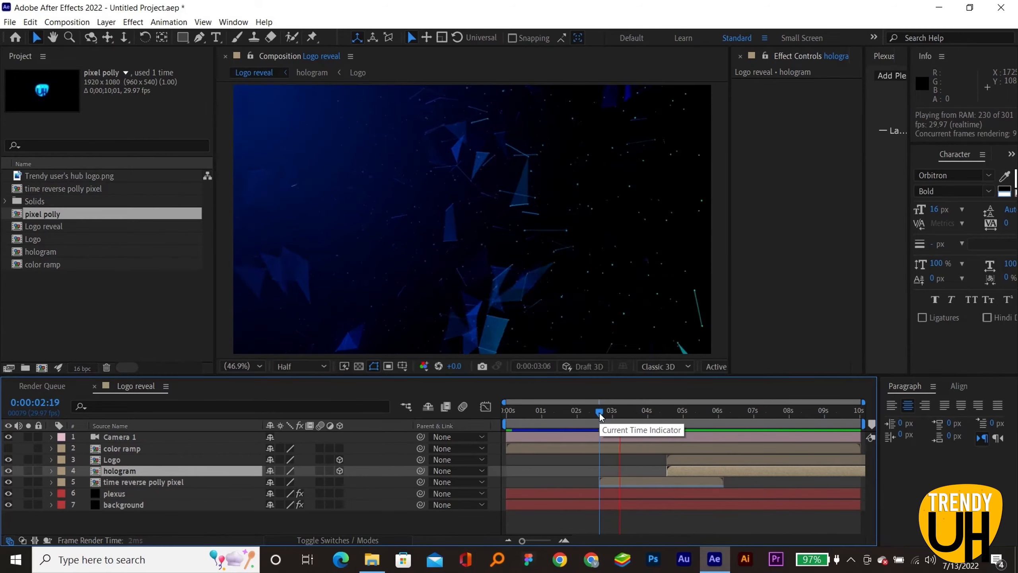
pyautogui.press('space')
# Step: Shift the Logo and hologram layers together to start shortly after the 5-second mark and preview the transition
pyautogui.click(684, 459)
pyautogui.keyDown('shift'); pyautogui.click(683, 468); pyautogui.keyUp('shift')
pyautogui.moveTo(681, 469); pyautogui.dragTo(711, 471)
pyautogui.click(648, 467)
pyautogui.click(567, 416)
pyautogui.press('space')
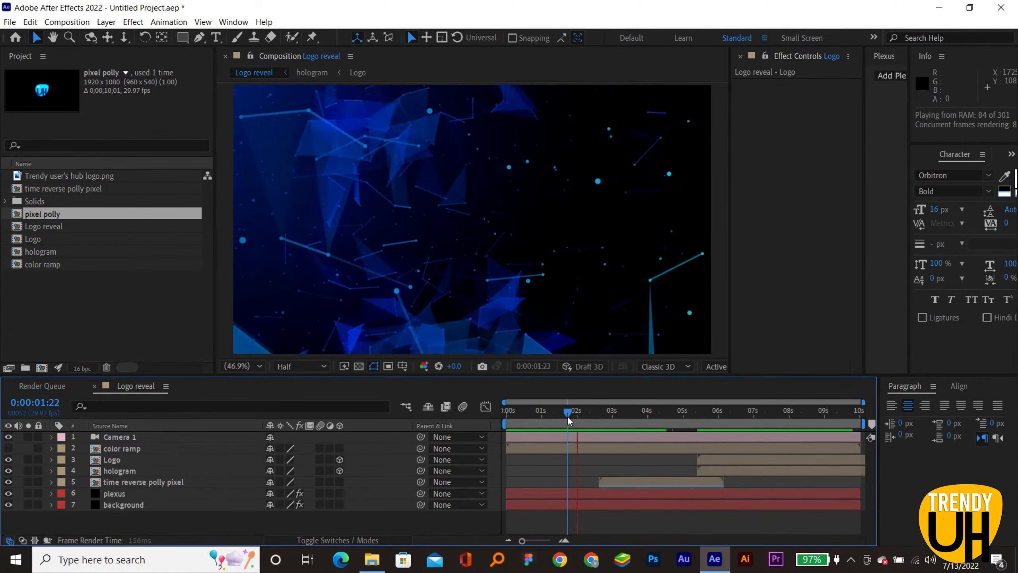
pyautogui.press('space')
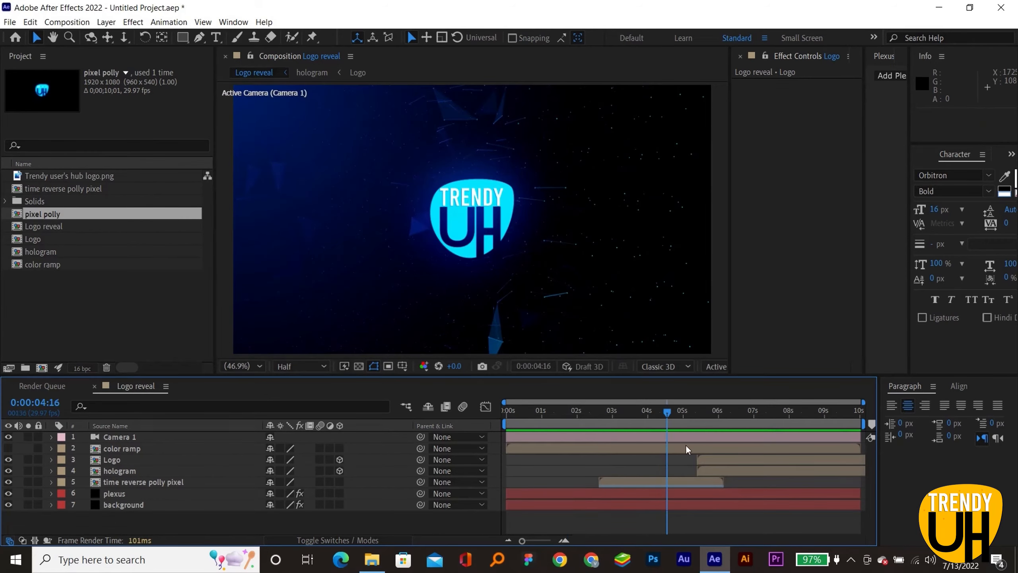
# Step: Time-stretch the time reverse polly pixel layer with a Stretch Factor of -200
pyautogui.click(671, 479)
pyautogui.rightClick(671, 479)
pyautogui.moveTo(722, 217)
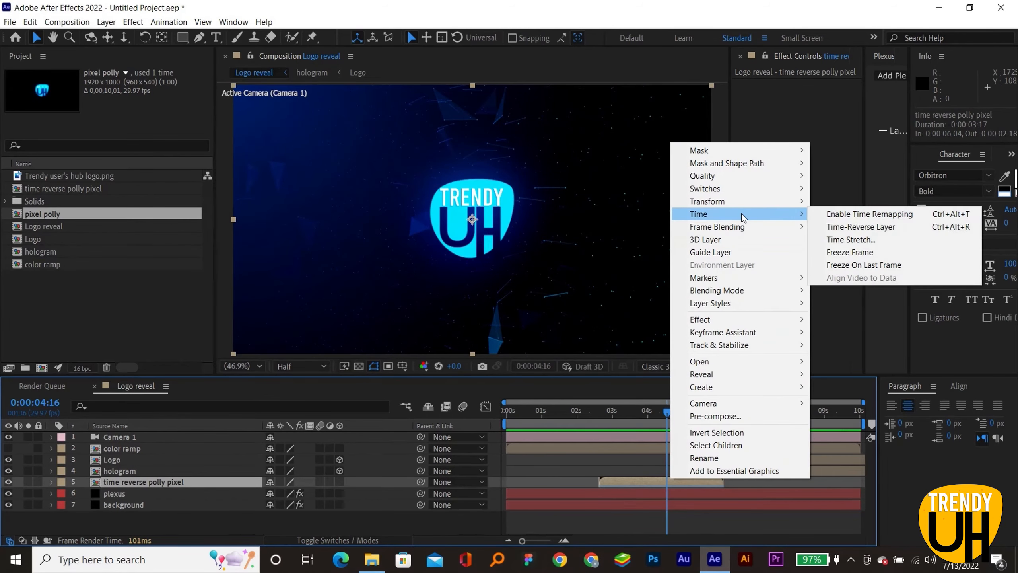
pyautogui.click(857, 241)
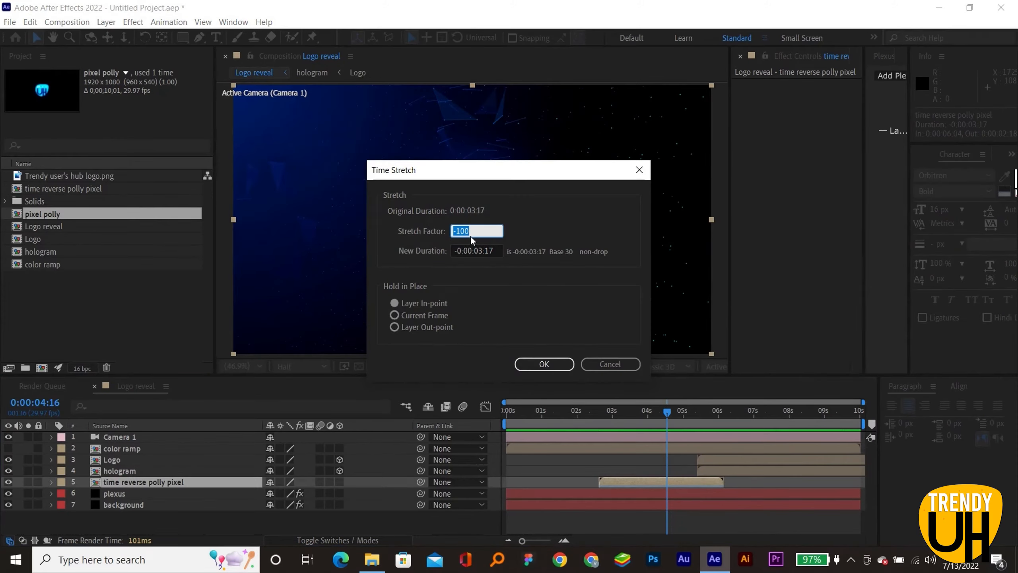
pyautogui.write('-200')
pyautogui.press('Return')
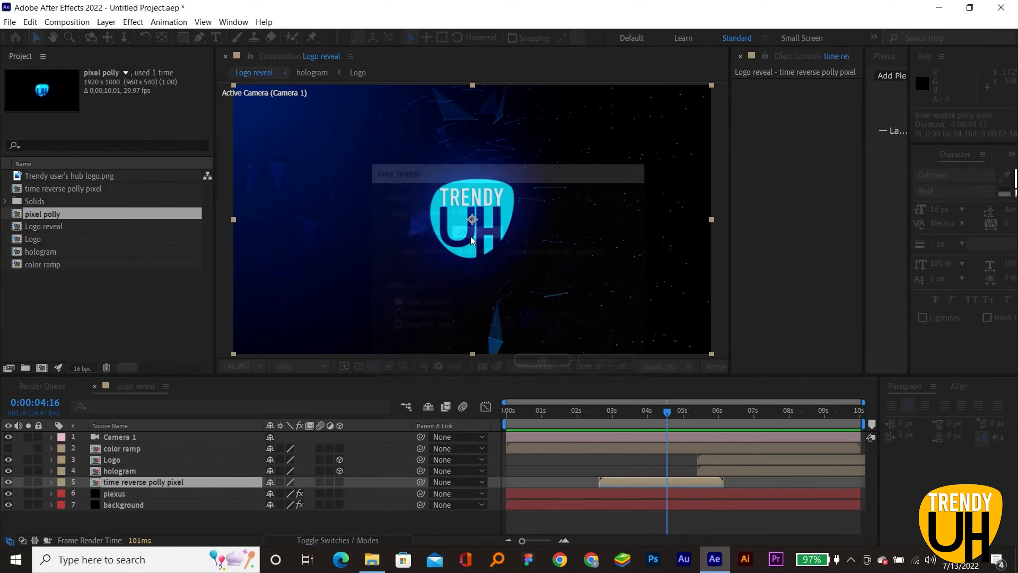
# Step: Move the stretched time reverse polly pixel layer to start at 0:00:00:00 and preview up to 0:00:04:03
pyautogui.moveTo(556, 488); pyautogui.dragTo(595, 484)
pyautogui.click(503, 408)
pyautogui.press('space')
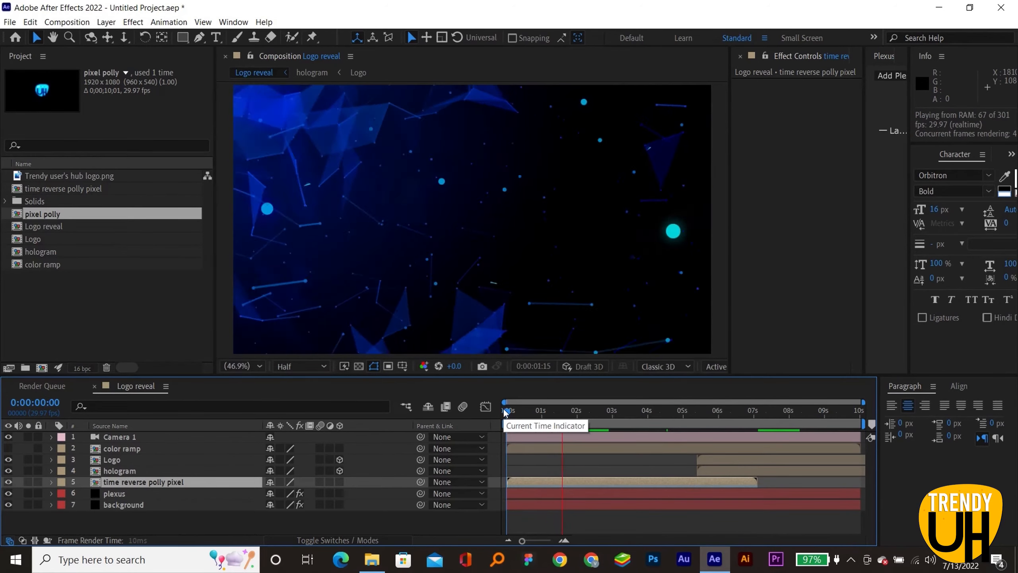
pyautogui.press('space')
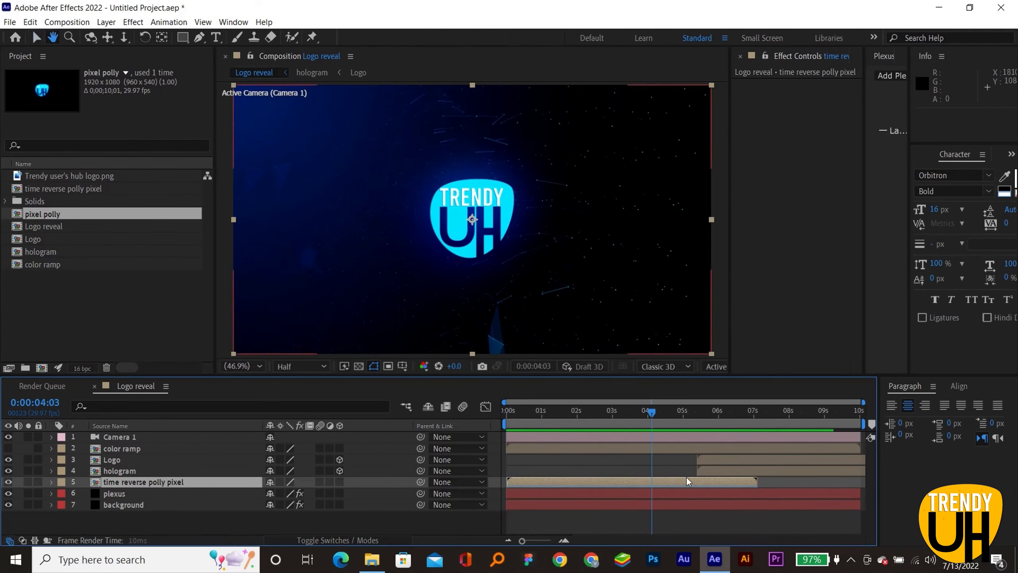
# Step: Move the hologram layer to start at 0:00:07:04 and the Logo layer to start at 0:00:04:03
pyautogui.click(714, 471)
pyautogui.moveTo(714, 470); pyautogui.dragTo(771, 469)
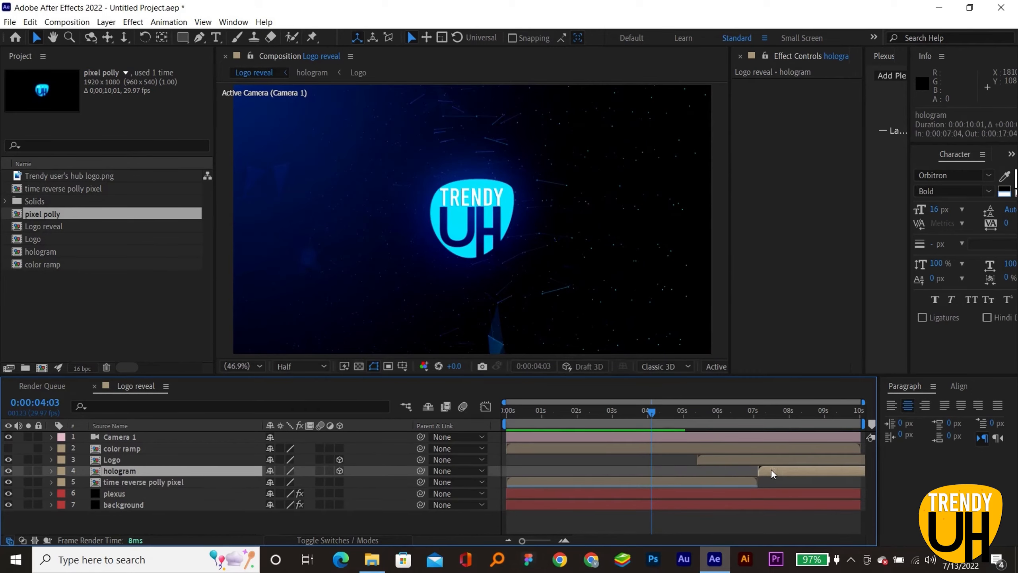
pyautogui.moveTo(705, 464)
pyautogui.mouseDown()
pyautogui.moveTo(651, 465)
pyautogui.moveTo(686, 471)
pyautogui.mouseUp()
# Step: Keyframe the Logo layer's Opacity to fade in from 0% at 0:00:04:03 to full opacity at 0:00:05:03
pyautogui.press('t')
pyautogui.click(85, 470)
pyautogui.moveTo(266, 472); pyautogui.dragTo(237, 472)
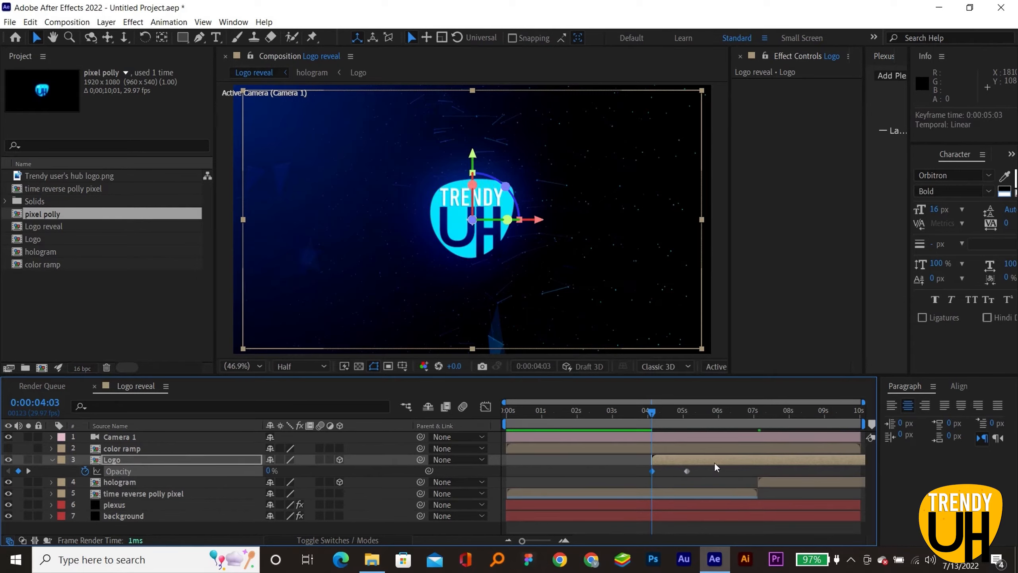
# Step: Easy-ease the Logo opacity keyframes, skew their speed curve to peak near the first keyframe, and preview the fade
pyautogui.press('F9')
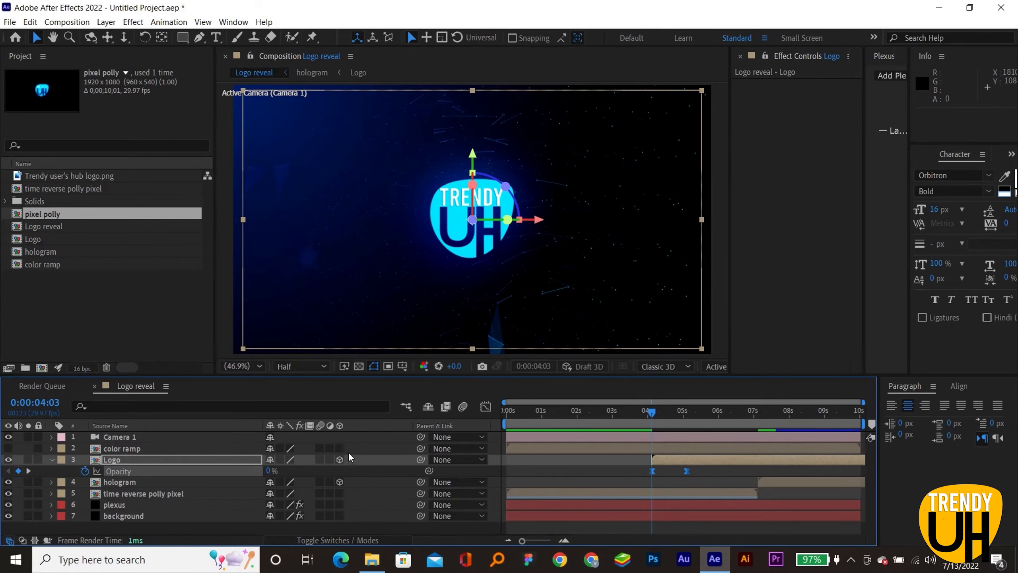
pyautogui.click(485, 407)
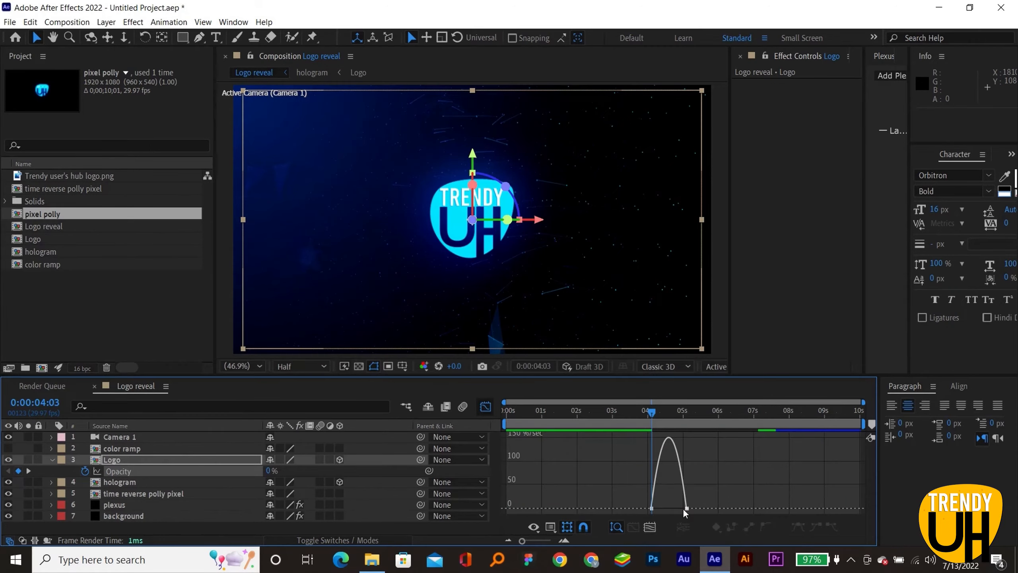
pyautogui.moveTo(685, 508); pyautogui.dragTo(655, 508)
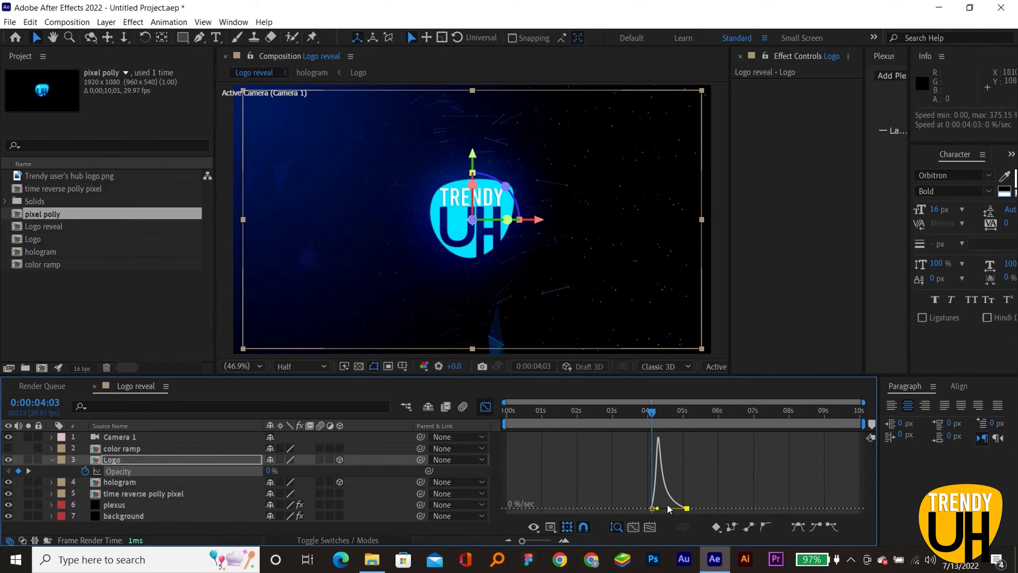
pyautogui.click(485, 407)
pyautogui.press('space')
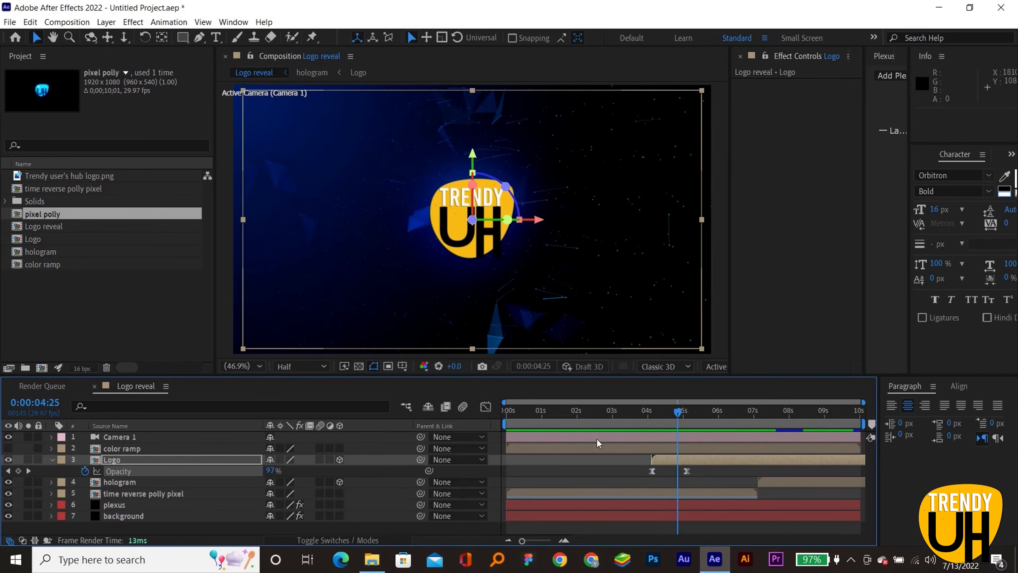
pyautogui.click(505, 407)
pyautogui.press('space')
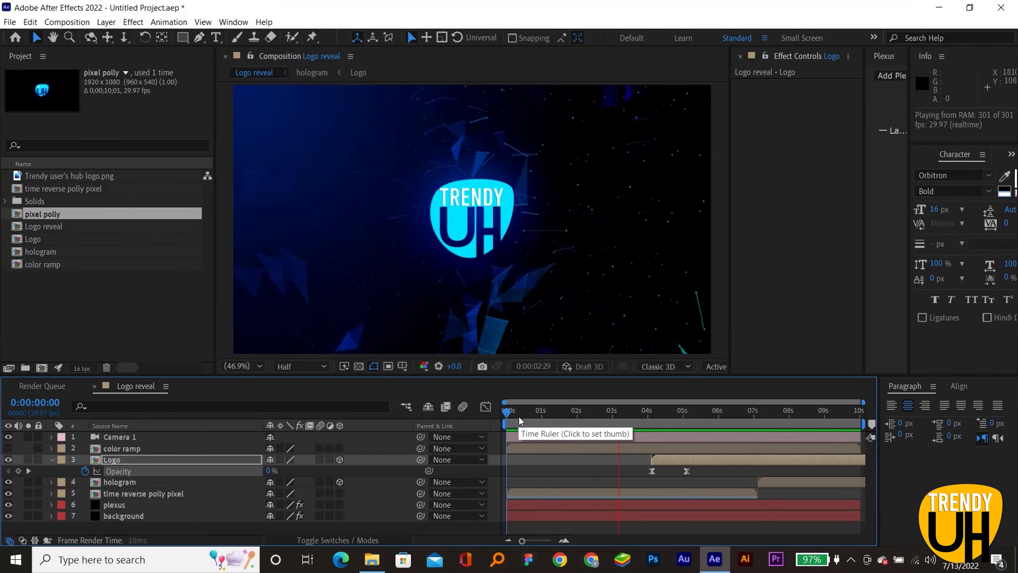
pyautogui.press('space')
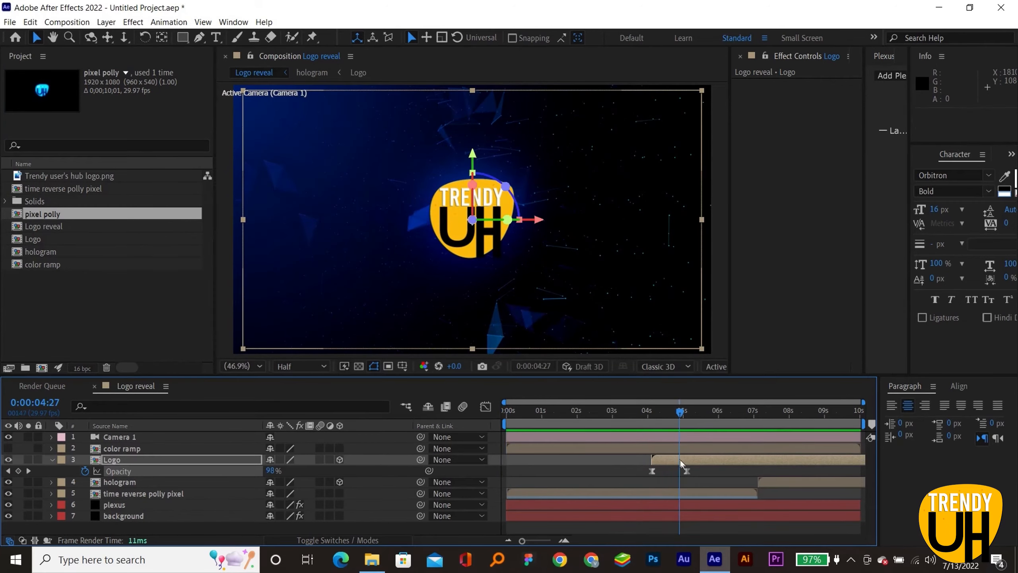
# Step: Move the Logo layer earlier to start just after the 3-second mark and preview the composition from the start
pyautogui.moveTo(680, 461); pyautogui.dragTo(623, 453)
pyautogui.click(578, 434)
pyautogui.click(580, 412)
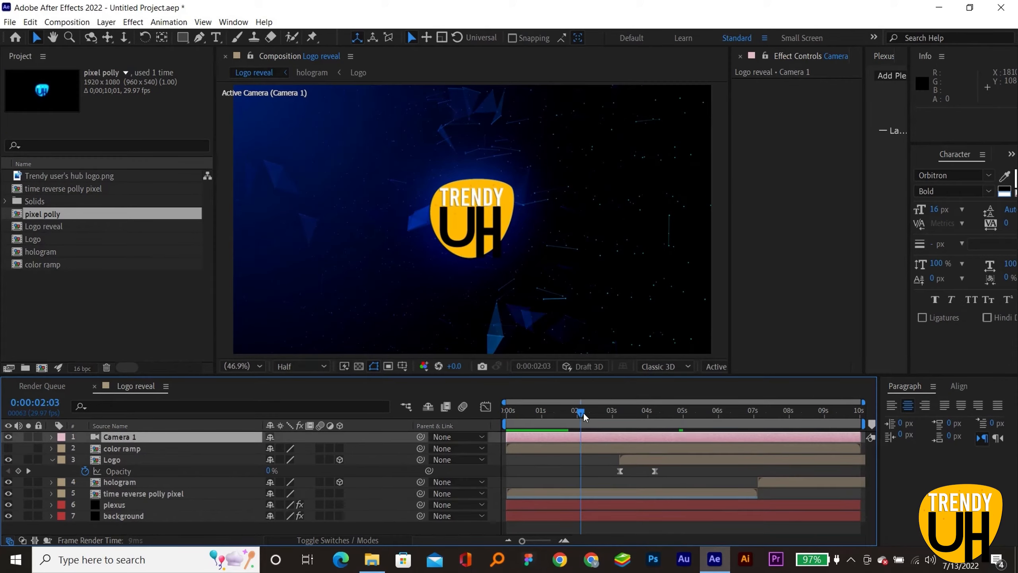
pyautogui.moveTo(581, 415); pyautogui.dragTo(509, 419)
pyautogui.press('space')
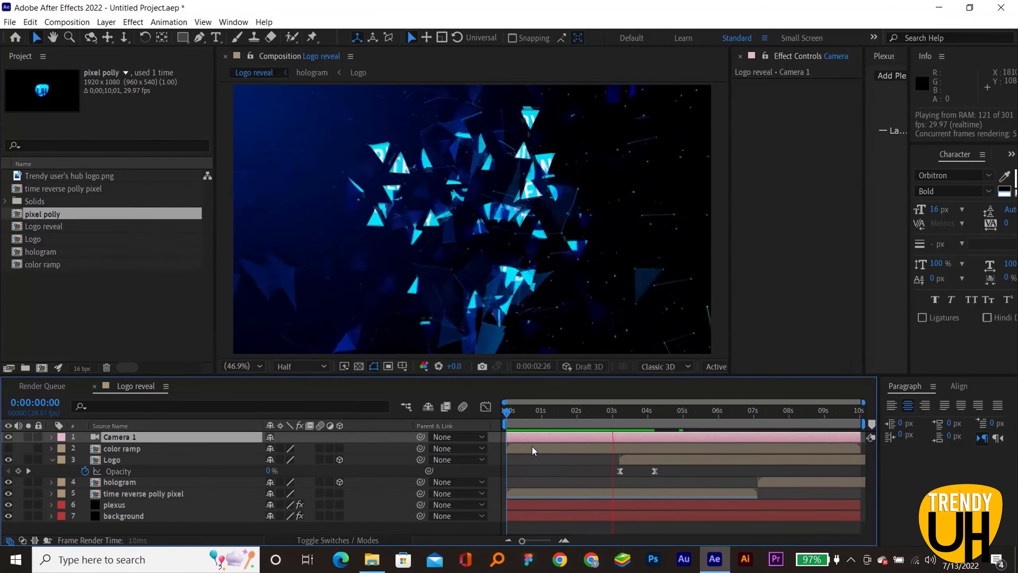
# Step: Move the Logo layer to start at about 0:00:03:21 and preview the reveal from just before the 3-second mark
pyautogui.press('space')
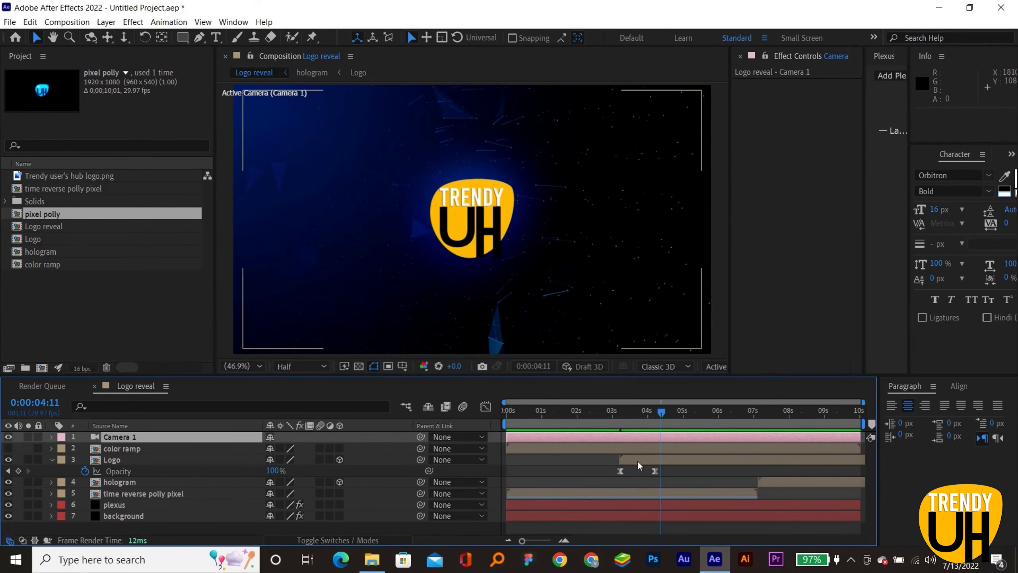
pyautogui.moveTo(637, 460); pyautogui.dragTo(655, 460)
pyautogui.click(611, 413)
pyautogui.press('space')
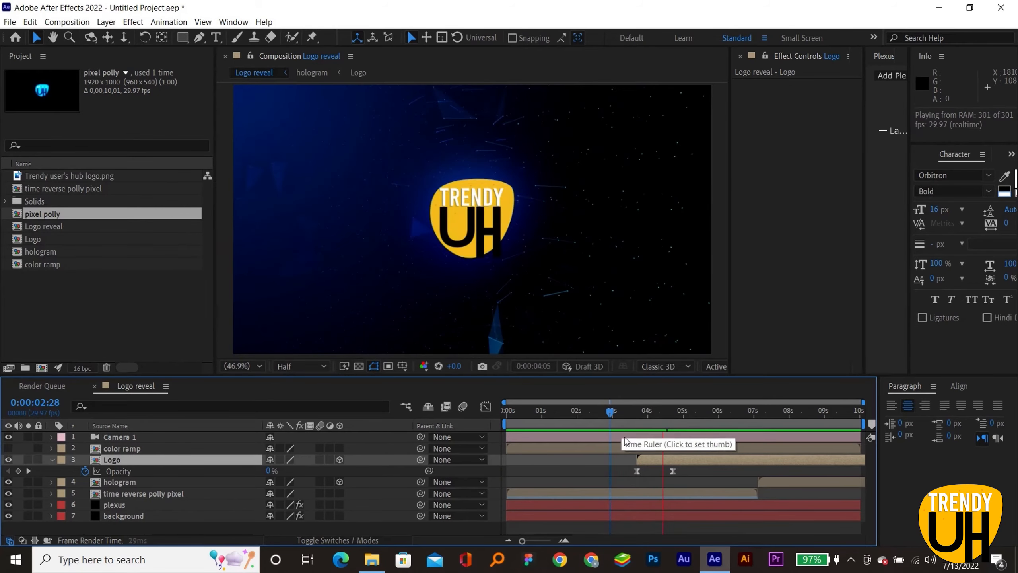
# Step: Open the time reverse polly pixel composition, look into its nested pixel polly composition, and return to the CC Pixel Polly effect
pyautogui.click(645, 496)
pyautogui.rightClick(642, 491)
pyautogui.doubleClick(633, 493)
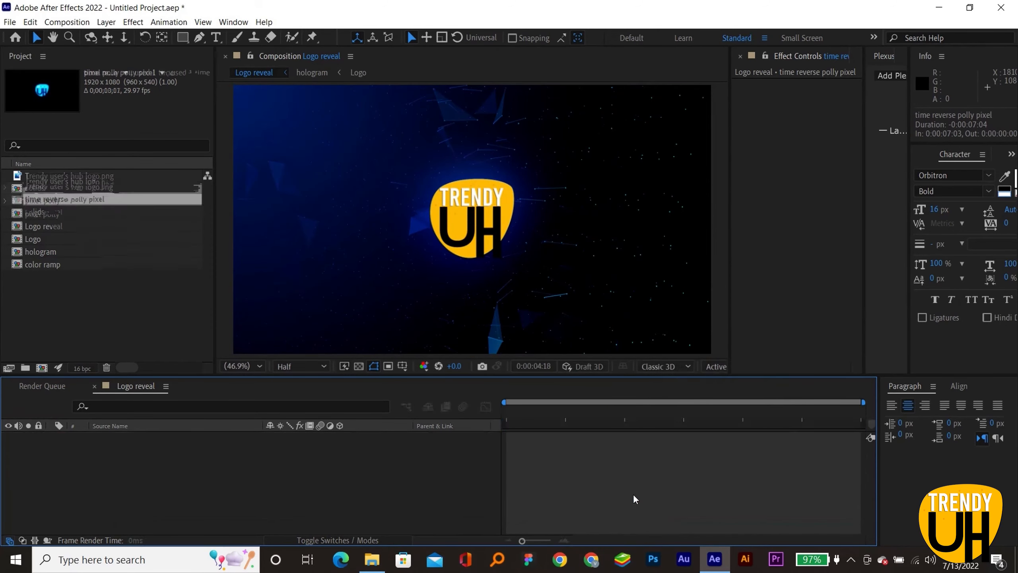
pyautogui.doubleClick(640, 436)
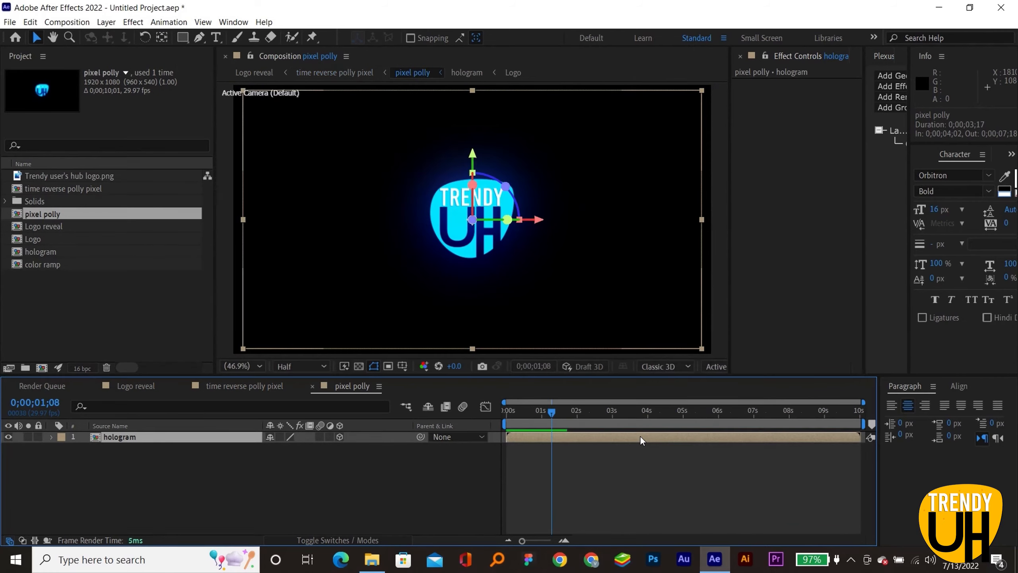
pyautogui.click(312, 386)
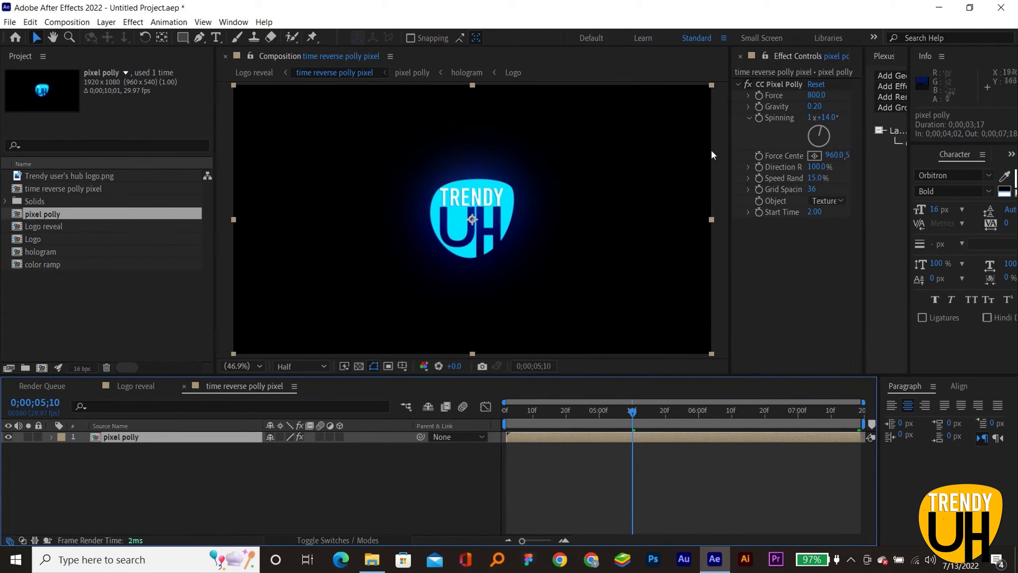
# Step: Check the CC Pixel Polly Start Time and preview the fragment animation from near the composition's start
pyautogui.click(813, 212)
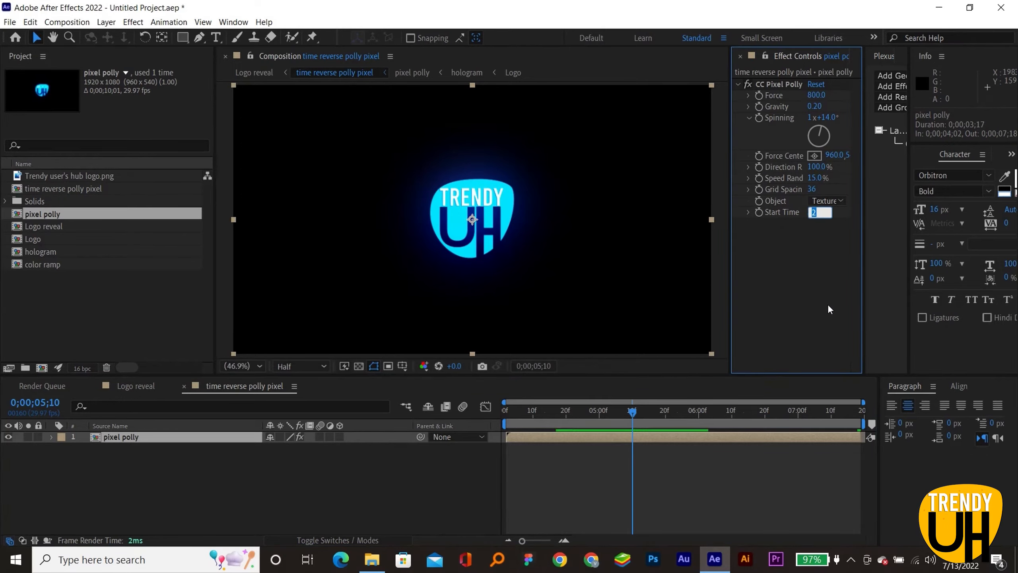
pyautogui.press('Return')
pyautogui.press('space')
pyautogui.moveTo(515, 412); pyautogui.dragTo(518, 412)
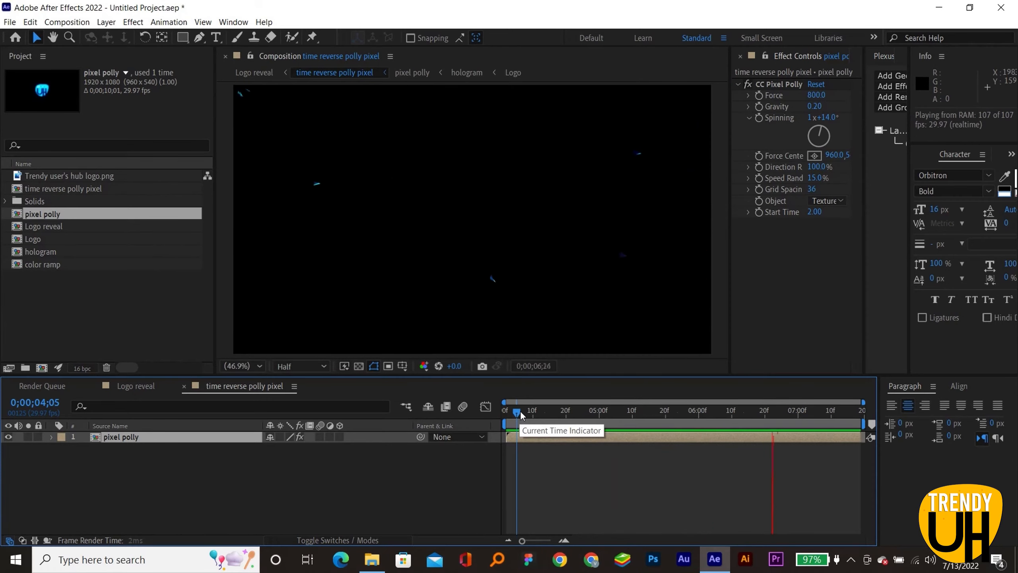
# Step: Try CC Pixel Polly Force values of 700 and 600, settle on 500, and preview the fragments from the start
pyautogui.click(817, 96)
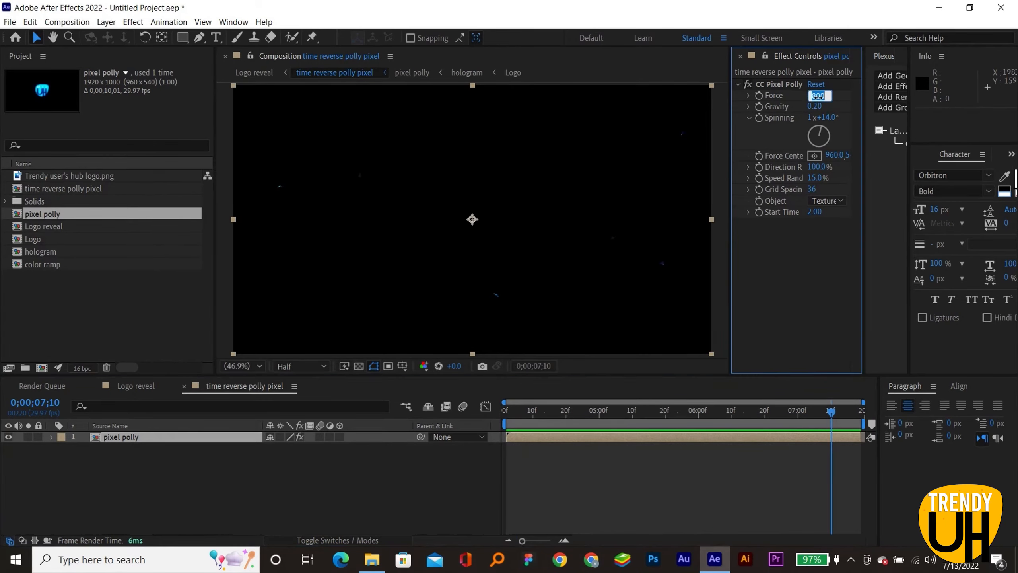
pyautogui.write('700')
pyautogui.press('Return')
pyautogui.write('6')
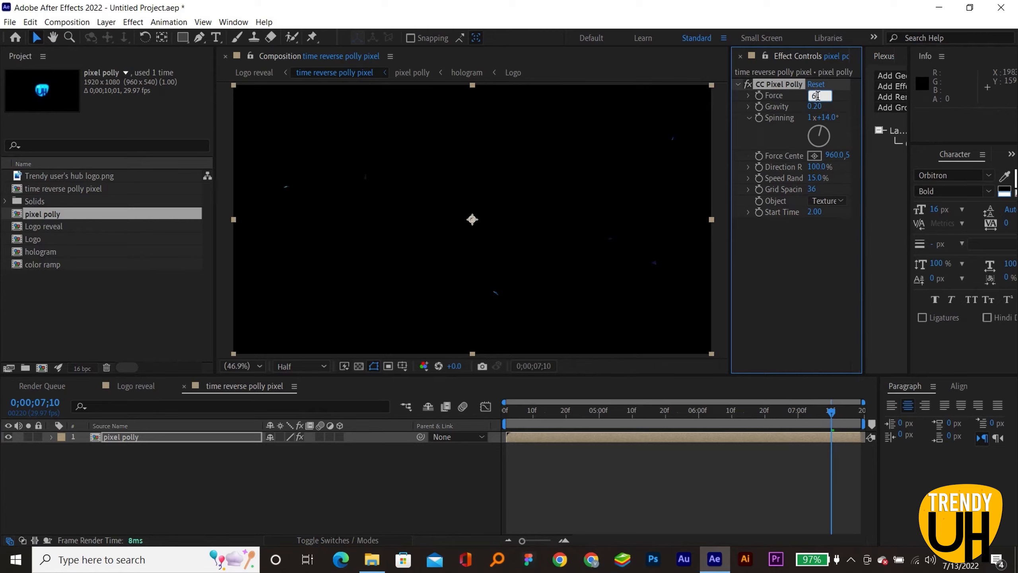
pyautogui.write('00')
pyautogui.press('Return')
pyautogui.write('500')
pyautogui.press('Return')
pyautogui.click(507, 414)
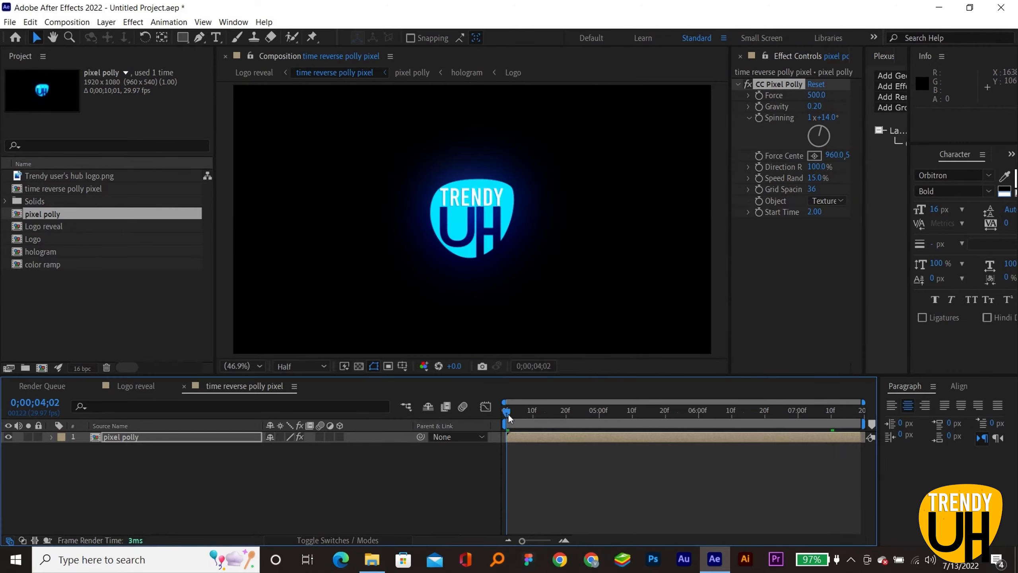
pyautogui.press('space')
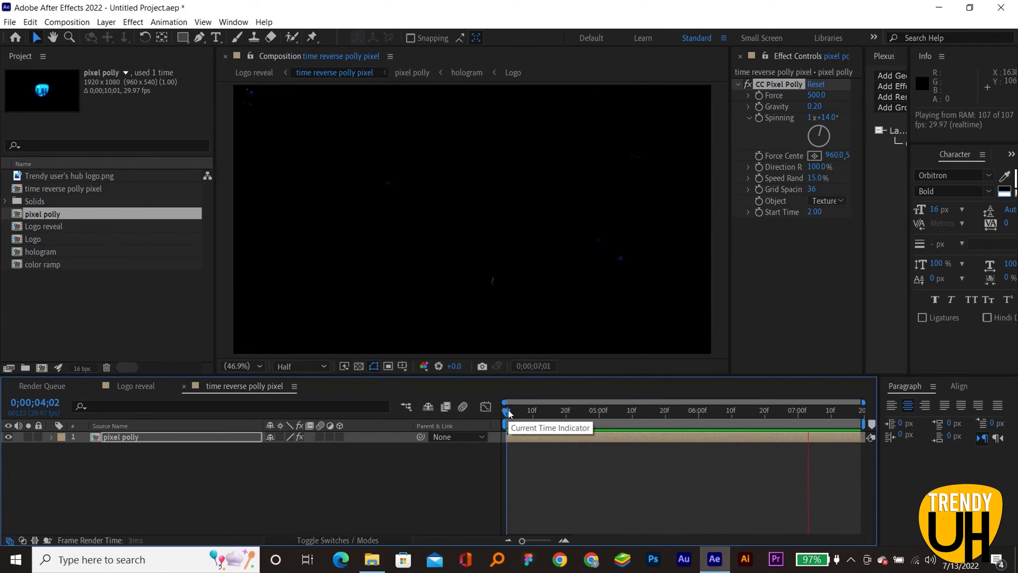
# Step: Return to the Logo reveal composition and preview the assembled animation from the beginning
pyautogui.click(184, 385)
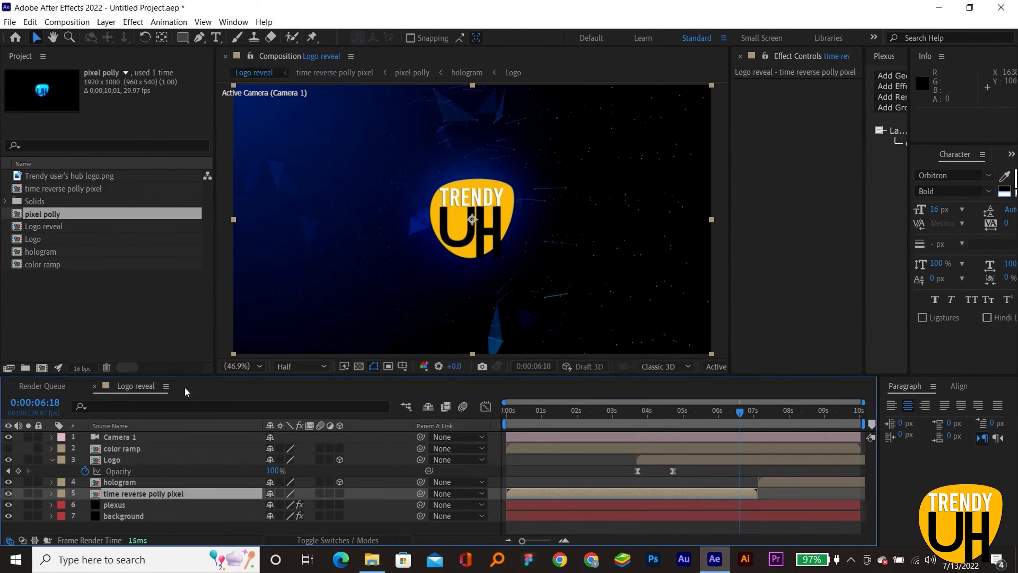
pyautogui.click(505, 421)
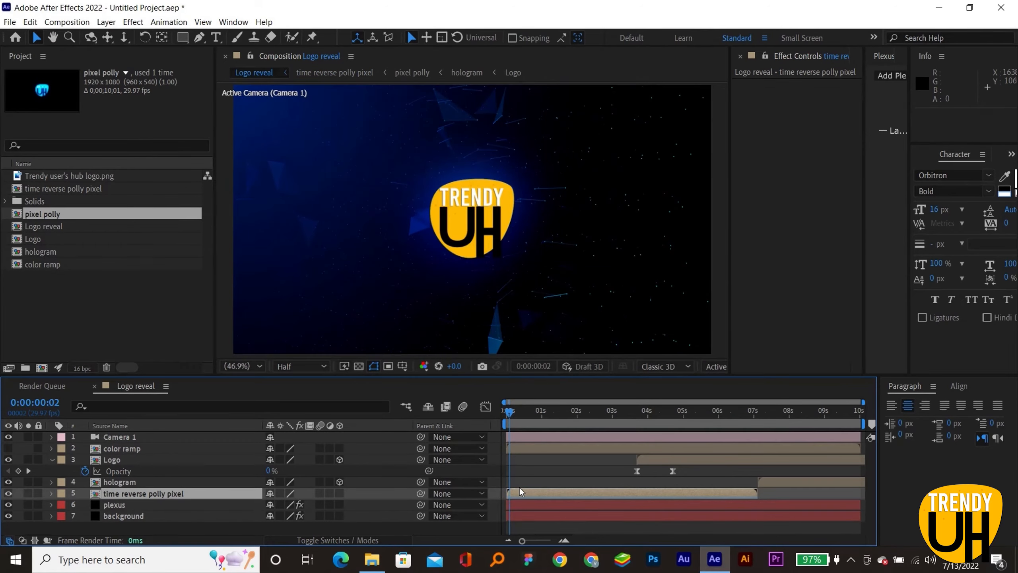
pyautogui.press('space')
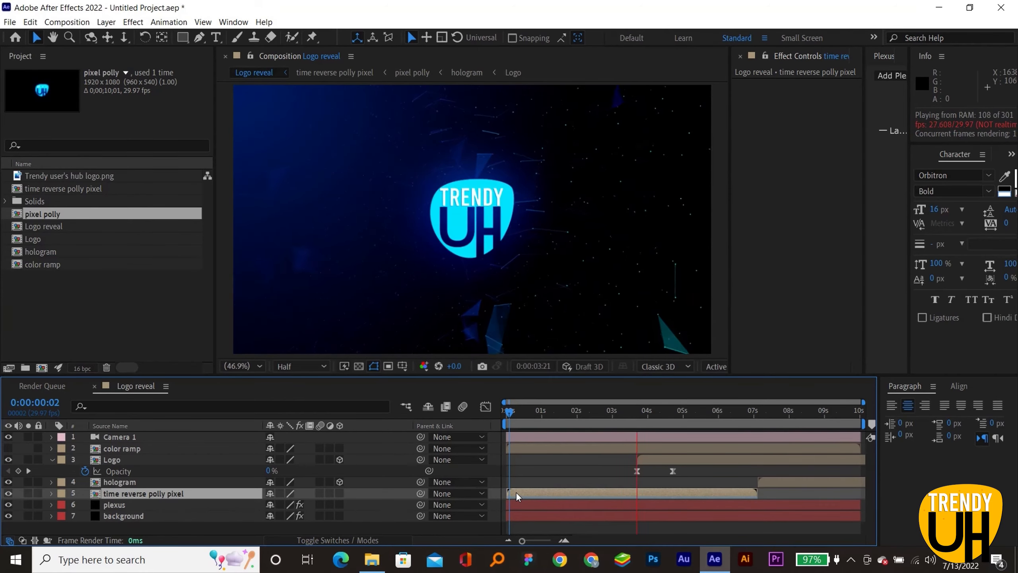
pyautogui.hotkey('ctrl', 'alt', 'y')
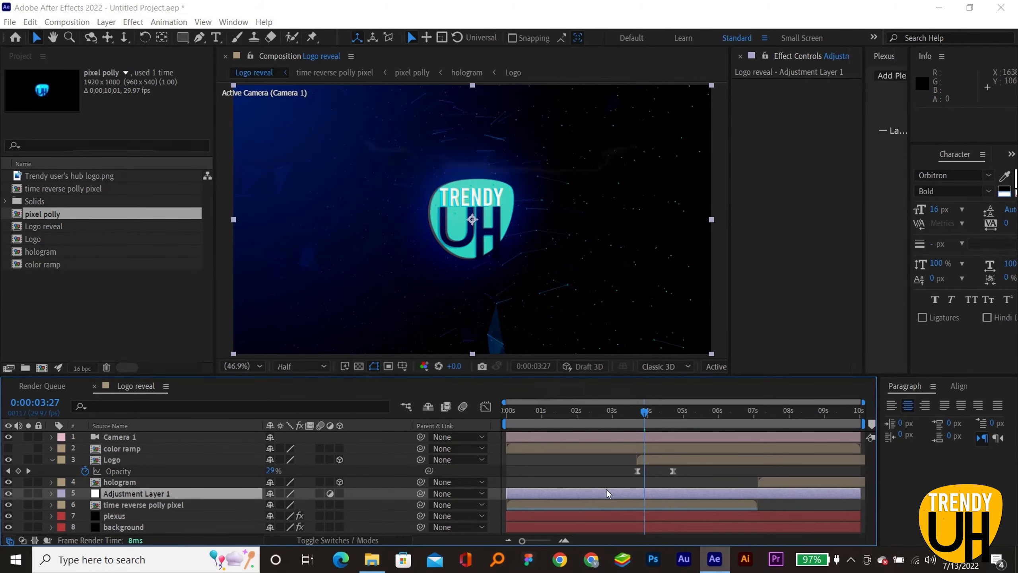
pyautogui.hotkey('ctrl', 'y')
pyautogui.click(617, 398)
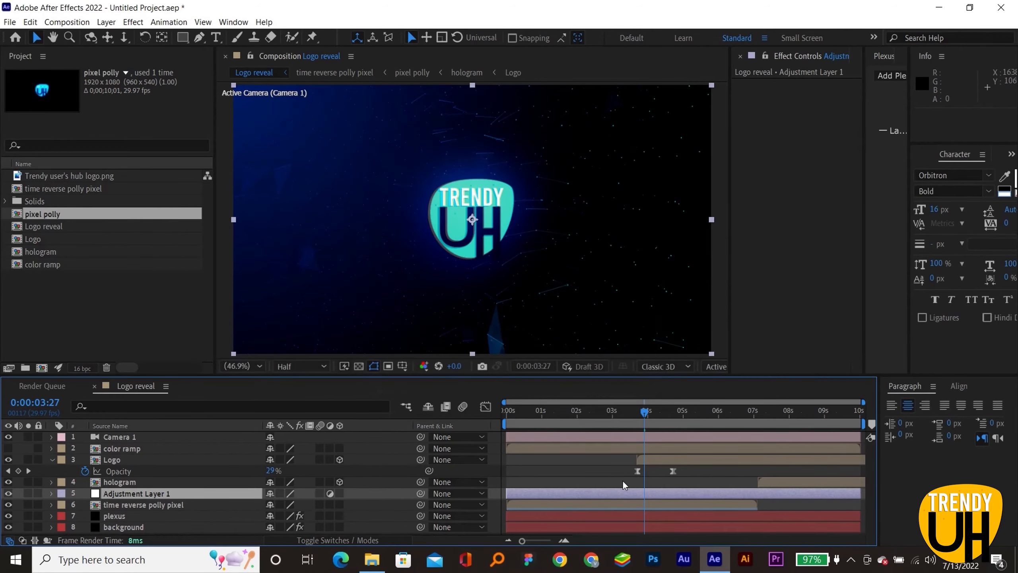
pyautogui.press('Delete')
# Step: Create a full-size 1920 × 1080 black solid named "glitch map" in the Logo reveal composition
pyautogui.hotkey('ctrl', 'y')
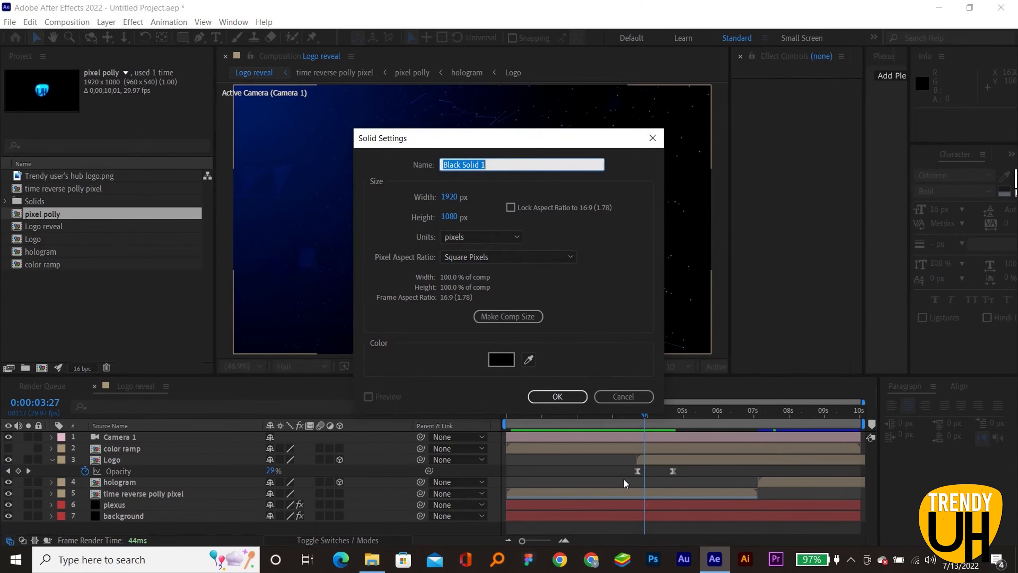
pyautogui.write('r')
pyautogui.write('litch ma')
pyautogui.write('p')
pyautogui.press('Return')
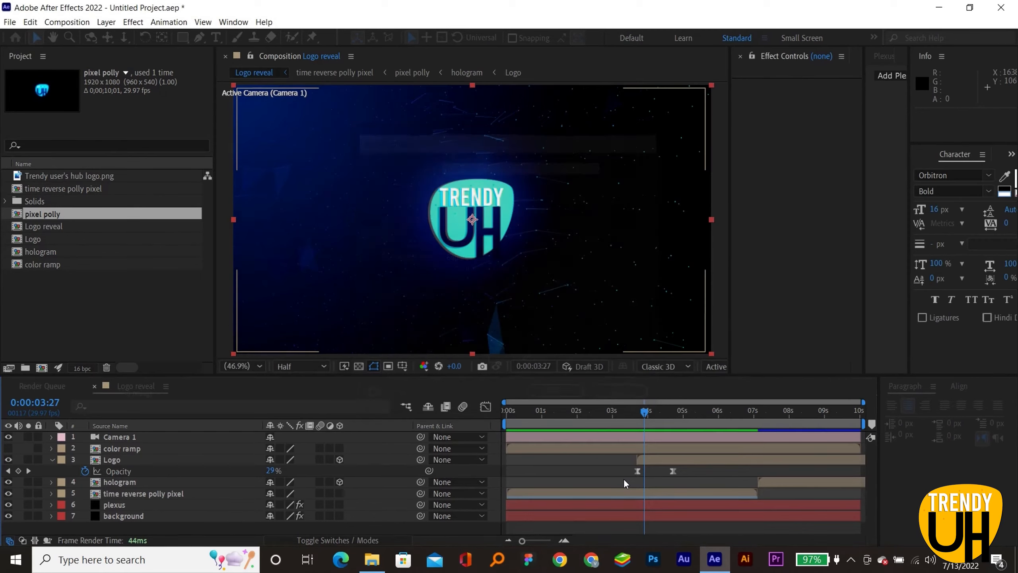
# Step: Apply the Fractal Noise effect to the glitch map solid
pyautogui.hotkey('ctrl', 'space')
pyautogui.write('fractal nou')
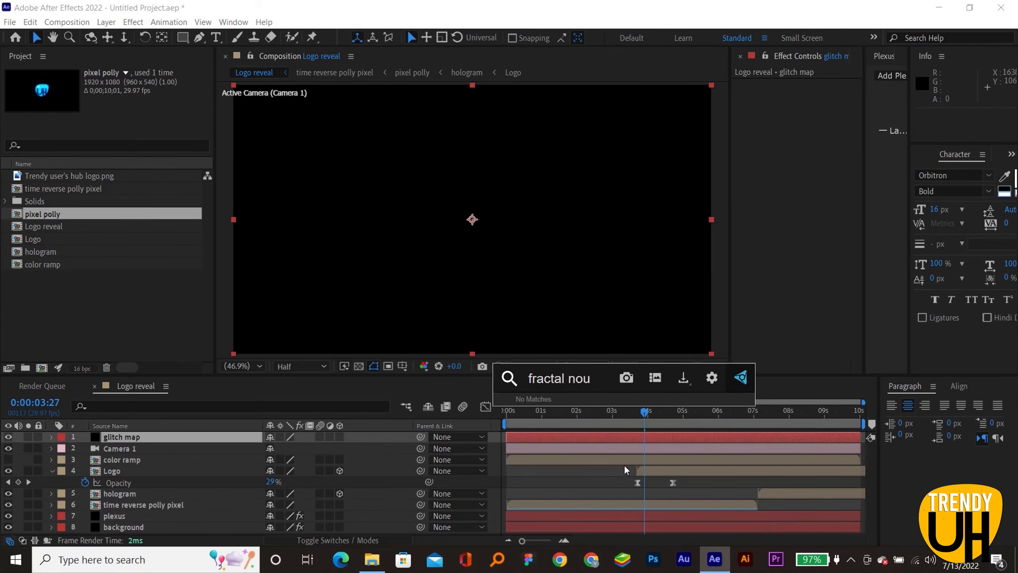
pyautogui.press('BackSpace')
pyautogui.write('i')
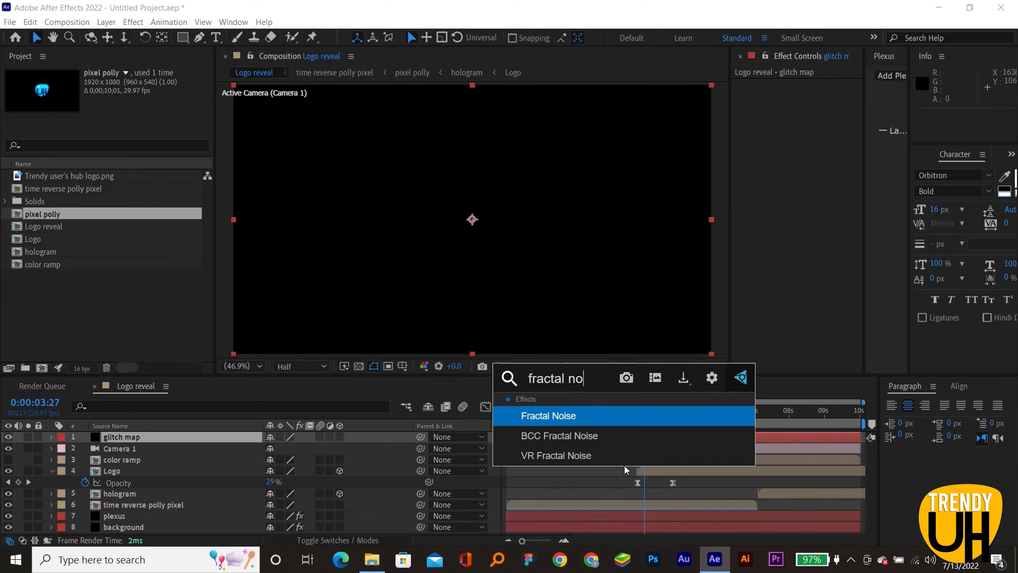
pyautogui.press('Return')
# Step: Set the Fractal Noise fractal type to Turbulent Smooth and the noise type to Block
pyautogui.click(828, 95)
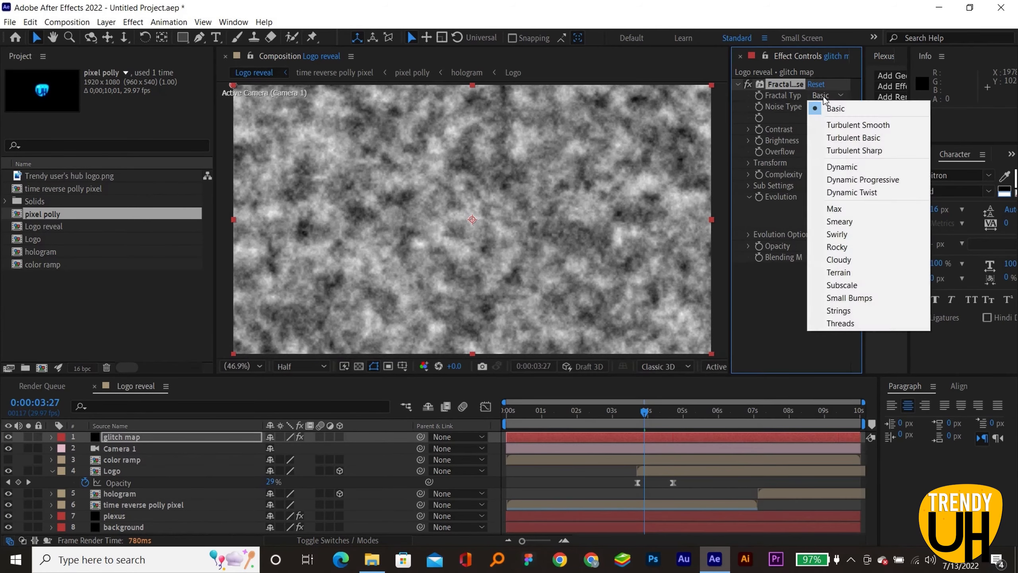
pyautogui.click(857, 126)
pyautogui.click(826, 106)
pyautogui.click(837, 117)
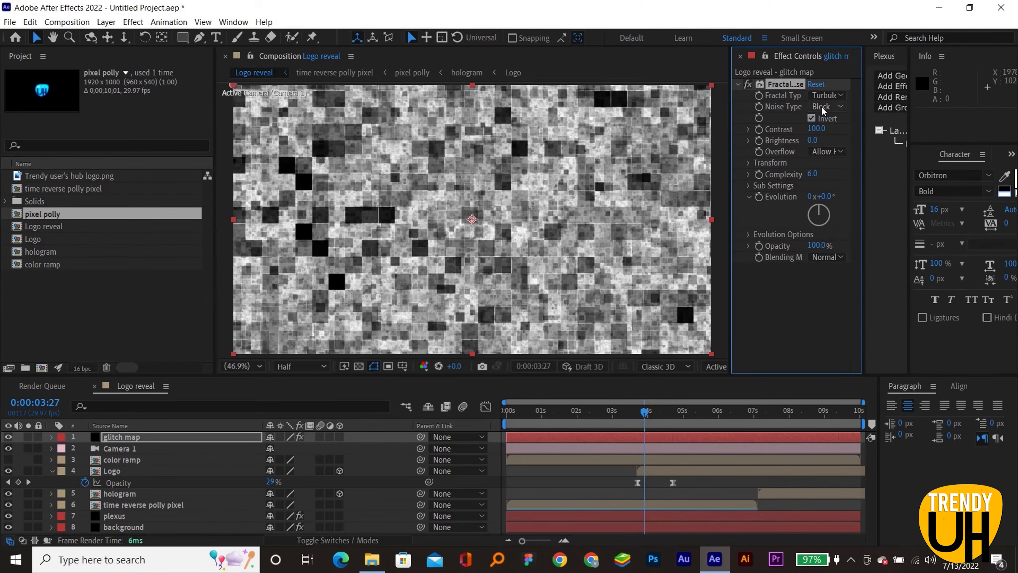
pyautogui.click(827, 106)
pyautogui.click(822, 119)
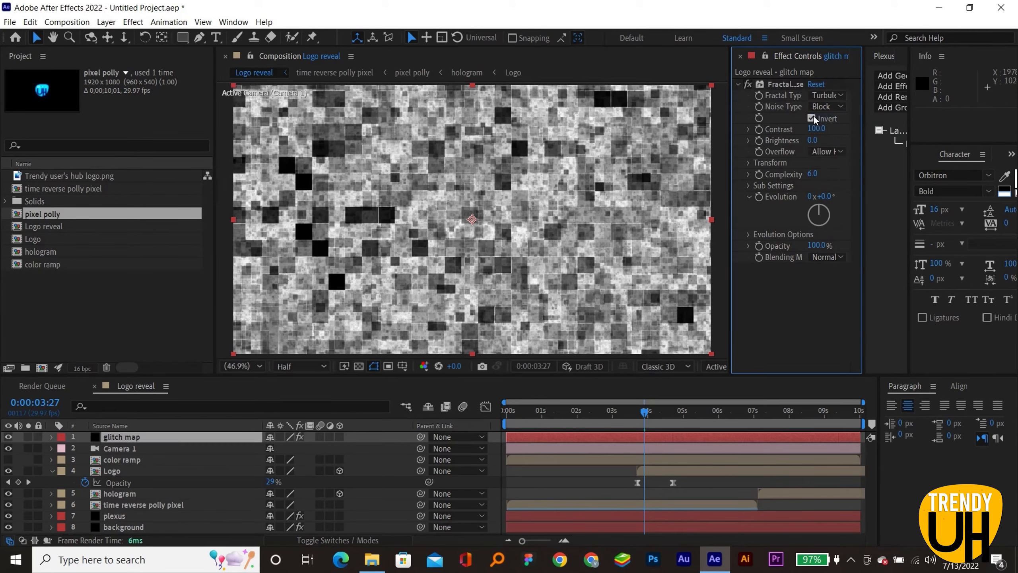
# Step: Set the Fractal Noise contrast to 206 and brightness to 8, with Invert enabled
pyautogui.click(811, 118)
pyautogui.moveTo(814, 130); pyautogui.dragTo(832, 111)
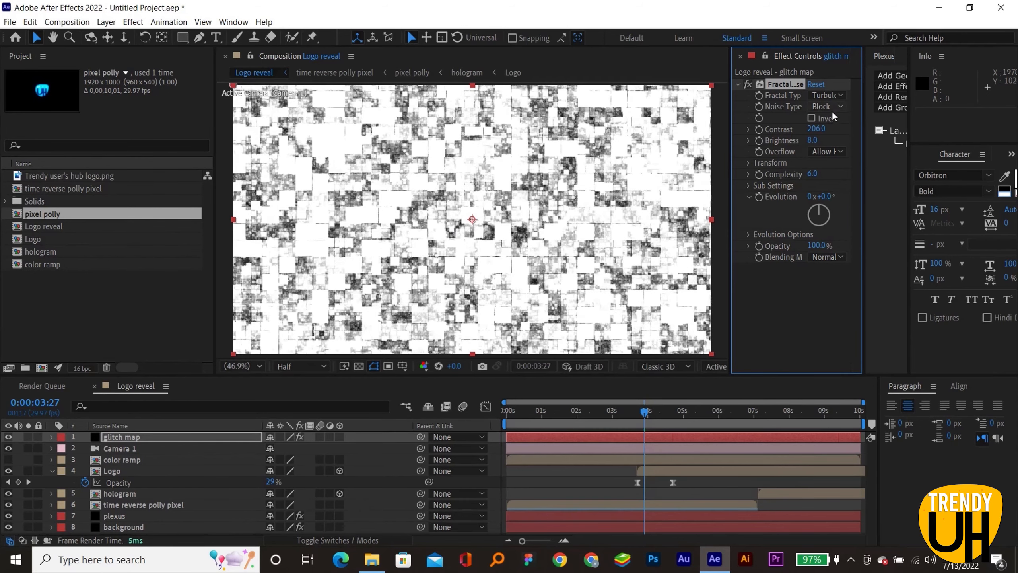
pyautogui.click(811, 118)
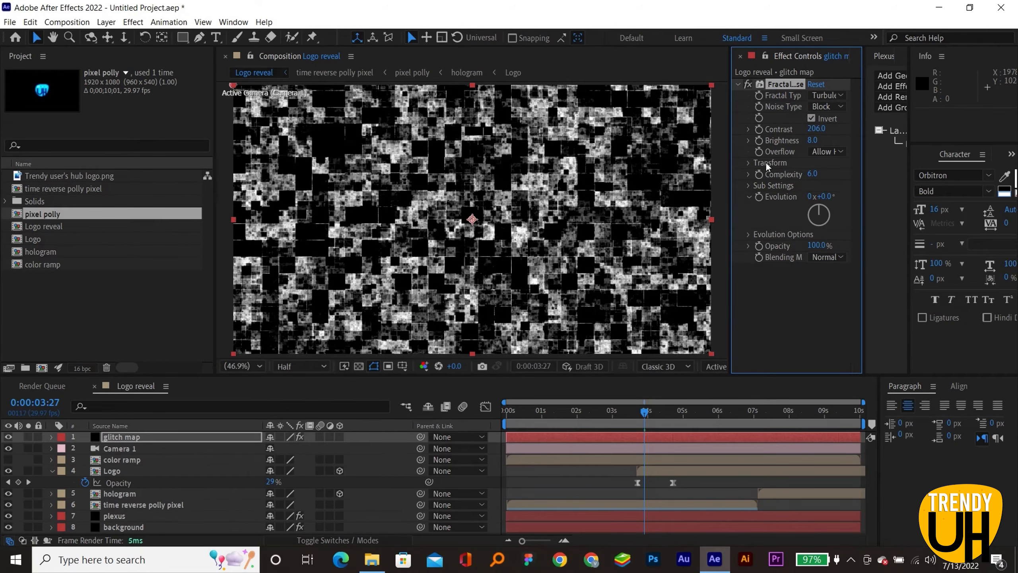
# Step: Expand the Fractal Noise transform settings and set the noise Complexity to 2
pyautogui.click(748, 162)
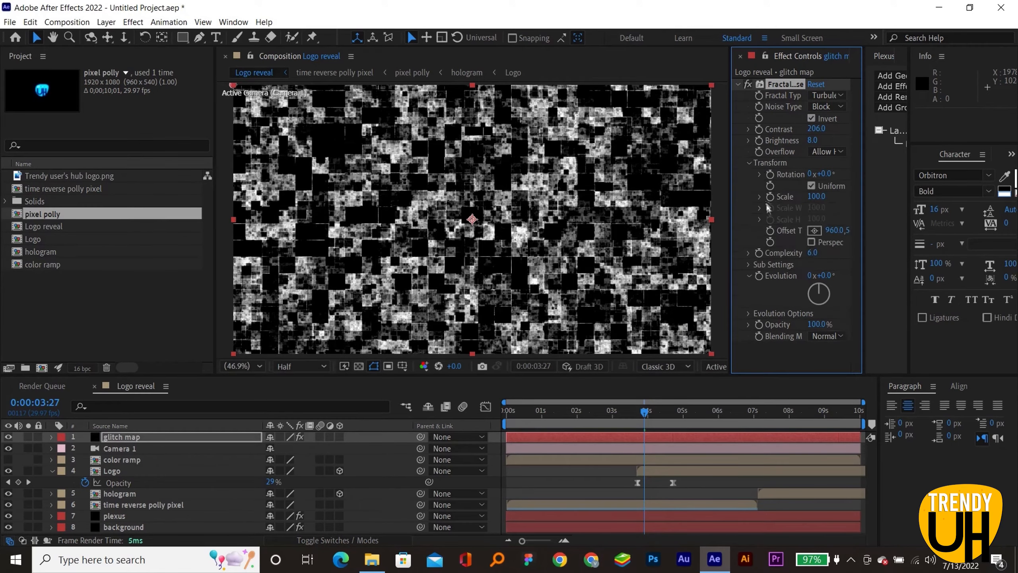
pyautogui.click(814, 253)
pyautogui.write('2')
pyautogui.press('Return')
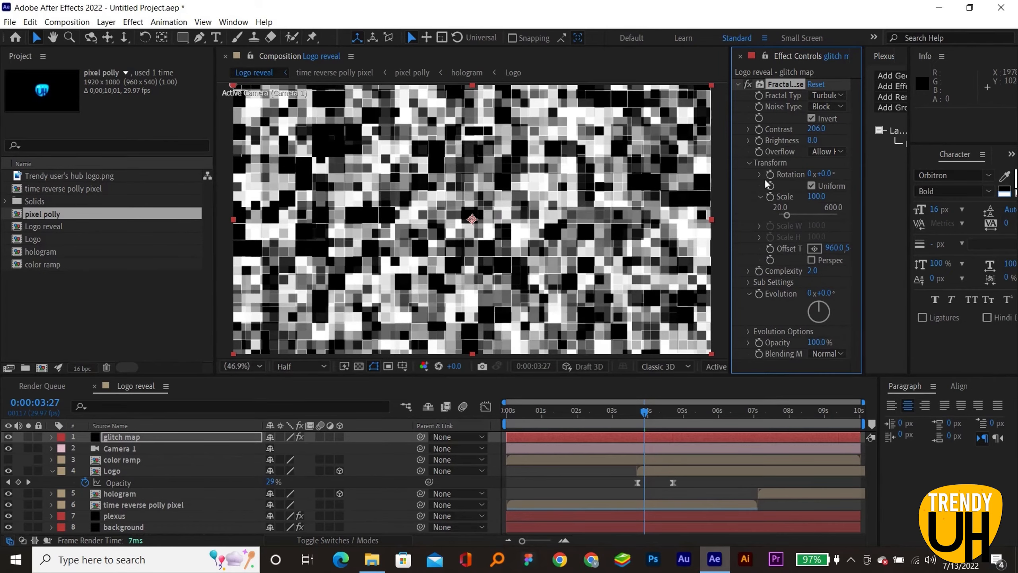
# Step: Turn off uniform scaling for the Fractal Noise and stretch its Scale Width to 691
pyautogui.click(811, 186)
pyautogui.moveTo(814, 208); pyautogui.dragTo(1017, 192)
pyautogui.moveTo(820, 208); pyautogui.dragTo(988, 208)
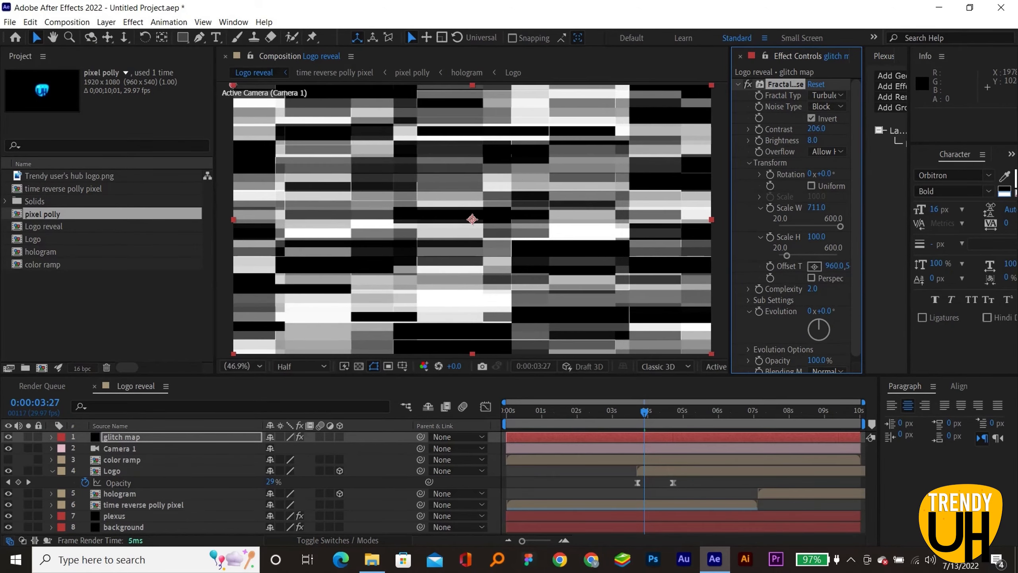
pyautogui.moveTo(806, 205); pyautogui.dragTo(781, 183)
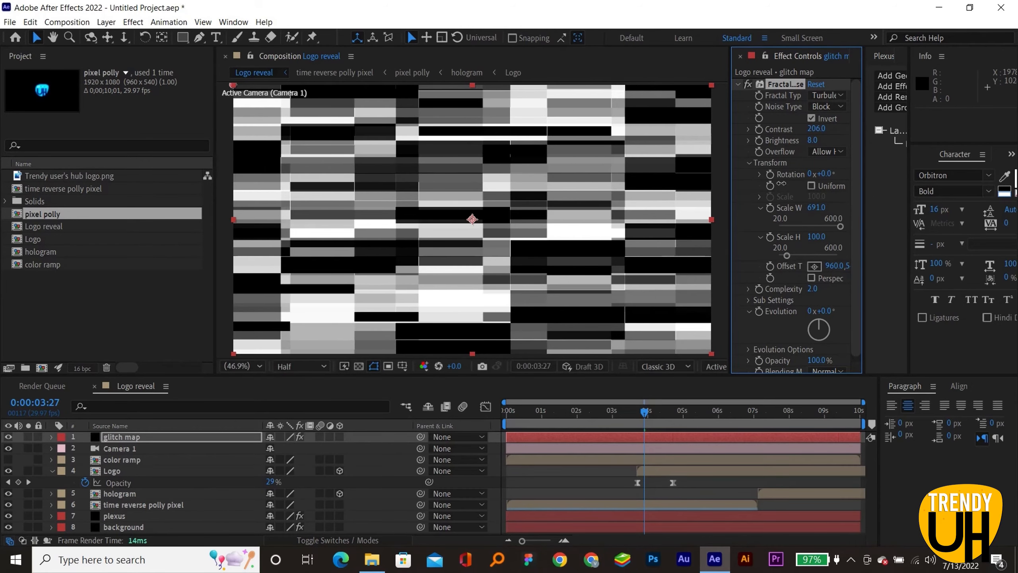
# Step: Pre-compose the glitch map layer as "glitch map", moving all attributes into the new composition
pyautogui.click(573, 438)
pyautogui.hotkey('ctrl', 'shift', 'c')
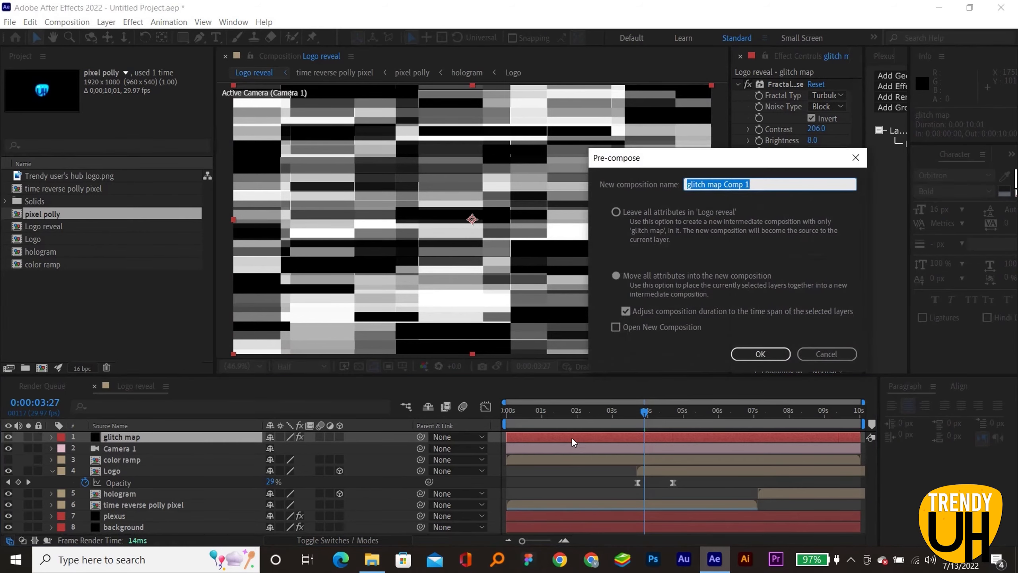
pyautogui.press('Right')
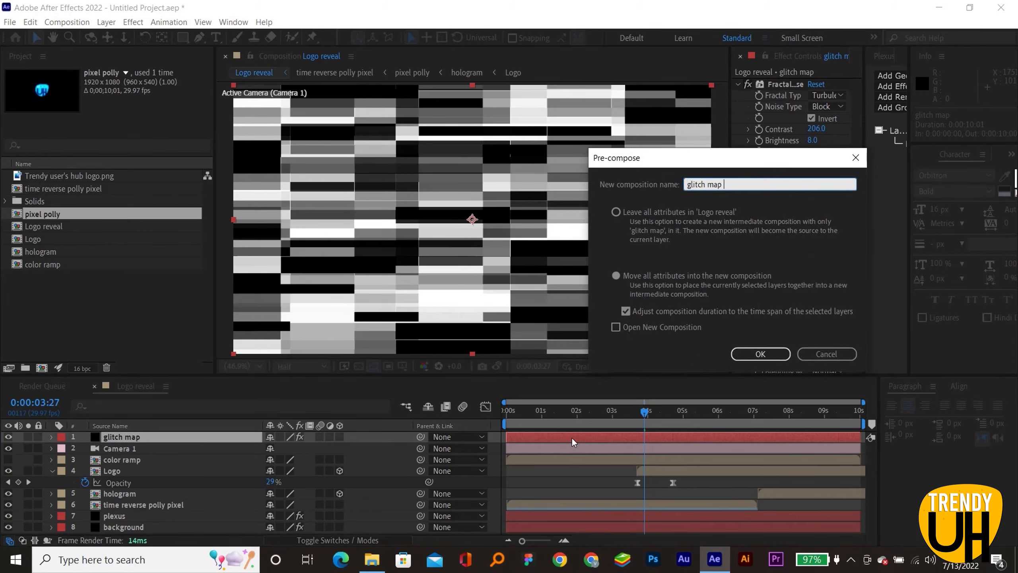
pyautogui.press('Return')
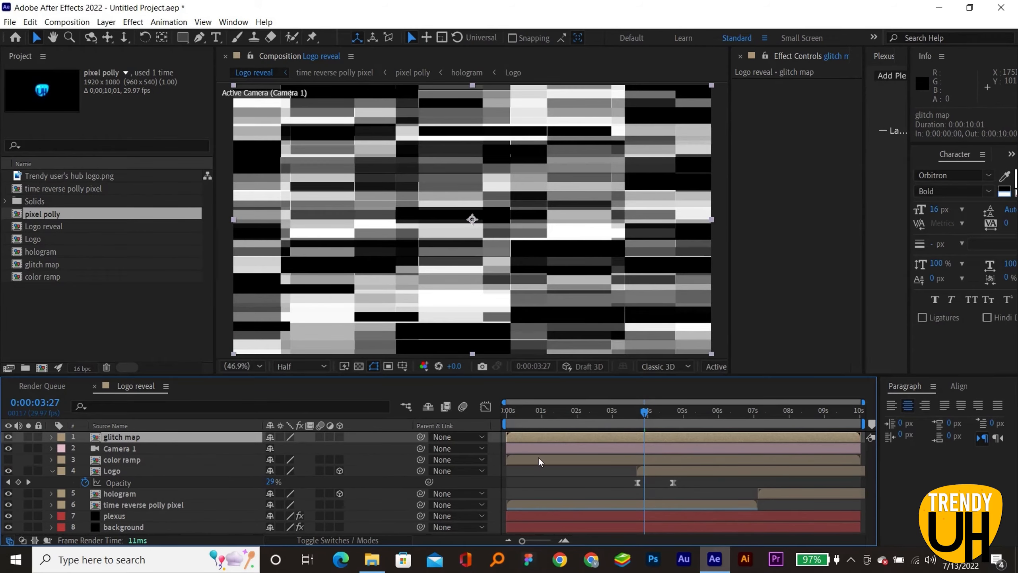
# Step: Add an adjustment layer above the glitch map layer and apply the Displacement Map effect to it
pyautogui.hotkey('ctrl', 'alt', 'y')
pyautogui.hotkey('ctrl', 'space')
pyautogui.write('displace')
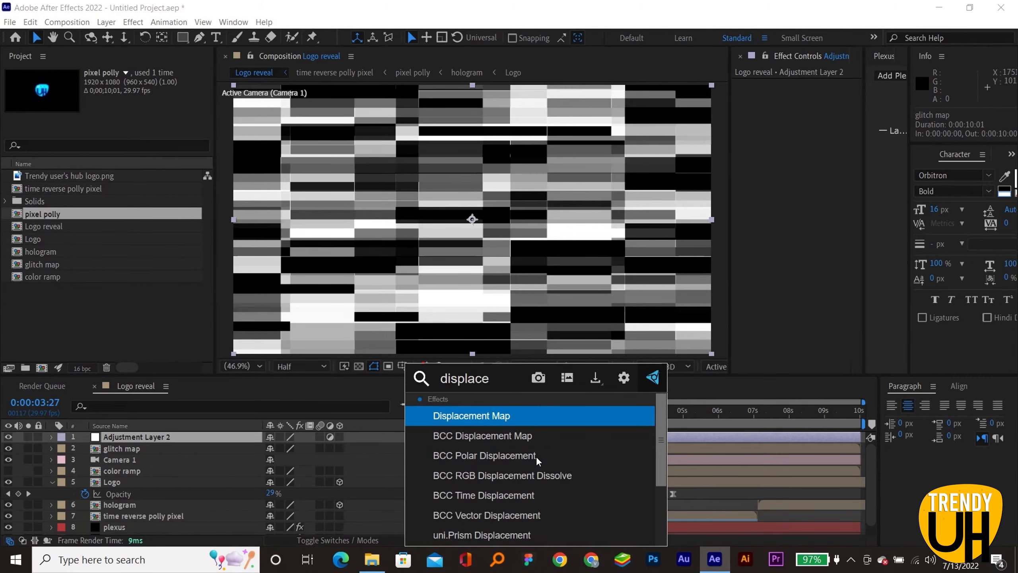
pyautogui.press('Return')
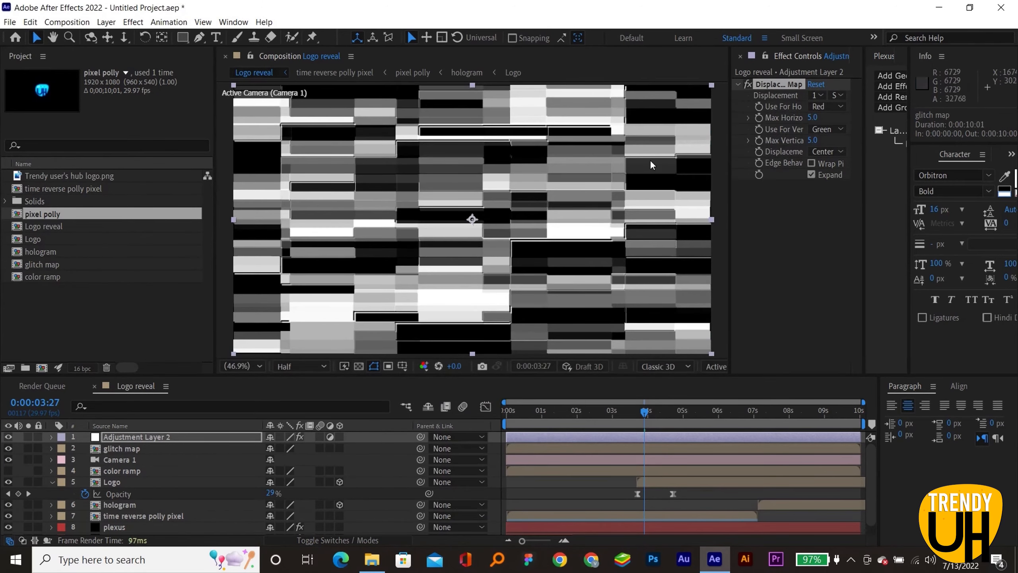
# Step: Use glitch map as the displacement source, hide the glitch map layer, and set Max Horizontal Displacement to 31
pyautogui.click(817, 95)
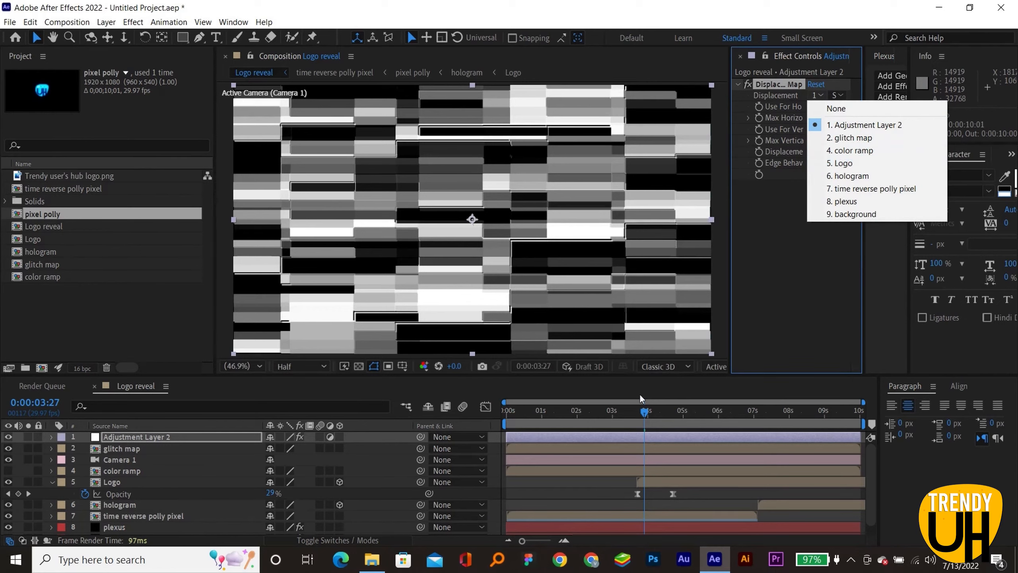
pyautogui.click(853, 137)
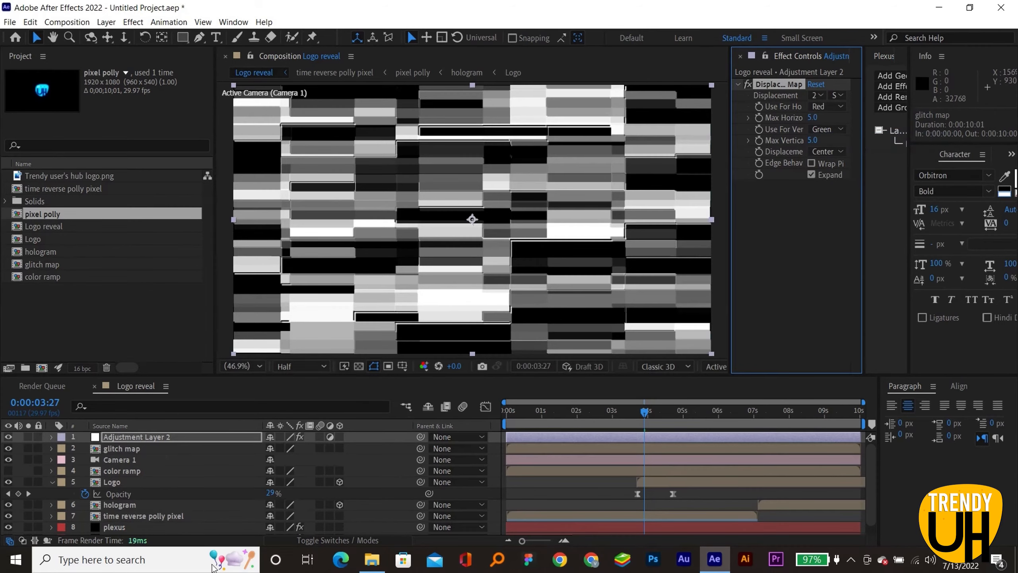
pyautogui.click(8, 447)
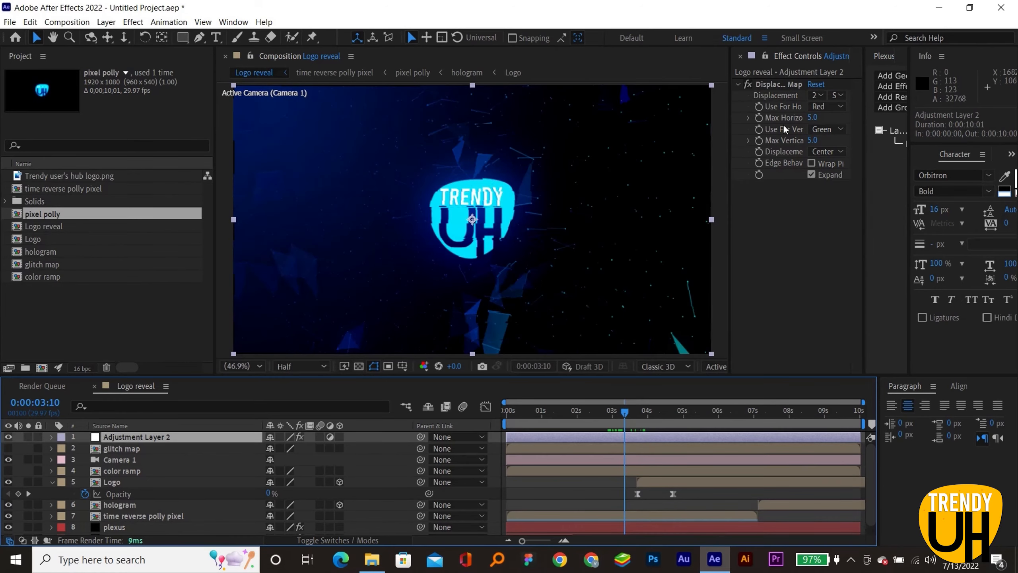
pyautogui.moveTo(812, 117); pyautogui.dragTo(832, 118)
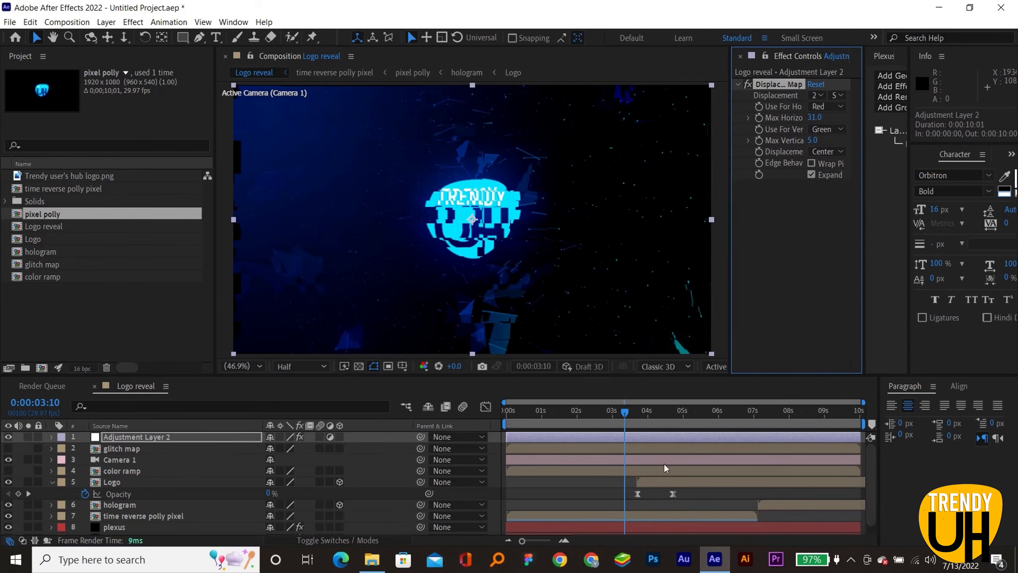
# Step: Cut the adjustment layer and the glitch map layer from the Logo reveal composition
pyautogui.moveTo(126, 441); pyautogui.dragTo(118, 478)
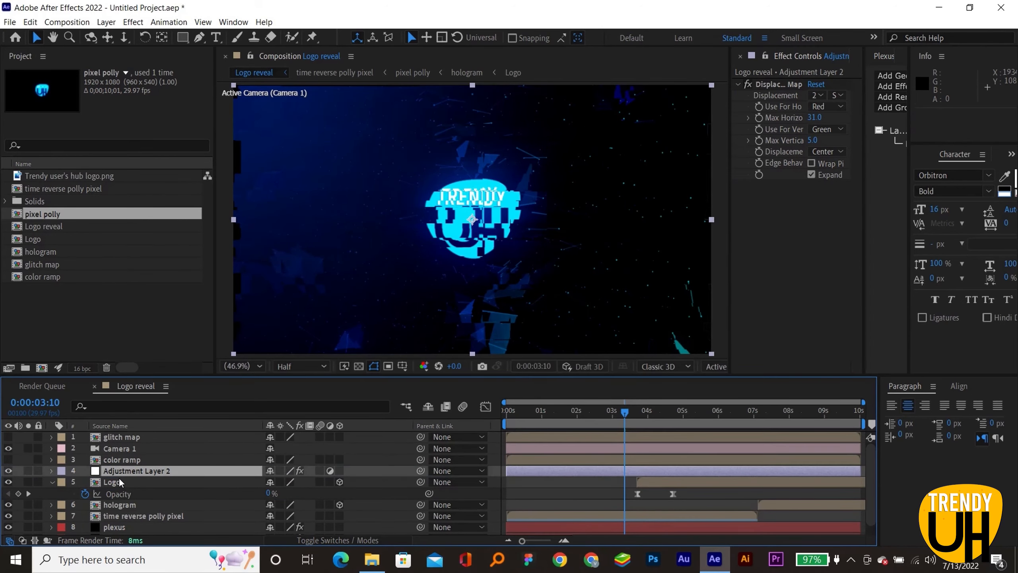
pyautogui.keyDown('ctrl'); pyautogui.click(120, 436); pyautogui.keyUp('ctrl')
pyautogui.press('Delete')
# Step: Pre-compose the Logo, hologram and time reverse polly pixel layers together as "Glitch logo"
pyautogui.click(127, 455)
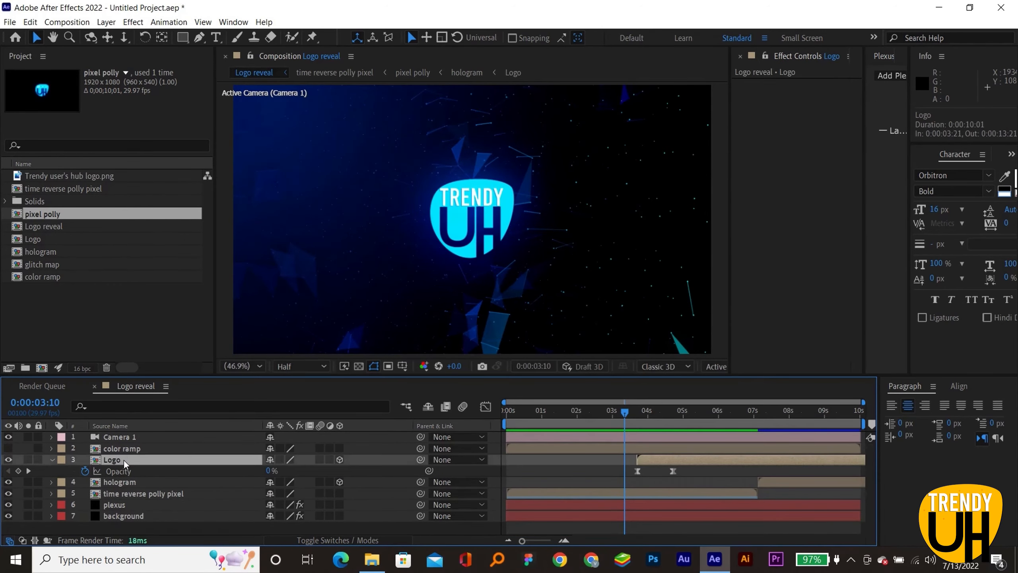
pyautogui.click(641, 493)
pyautogui.keyDown('shift'); pyautogui.click(660, 457); pyautogui.keyUp('shift')
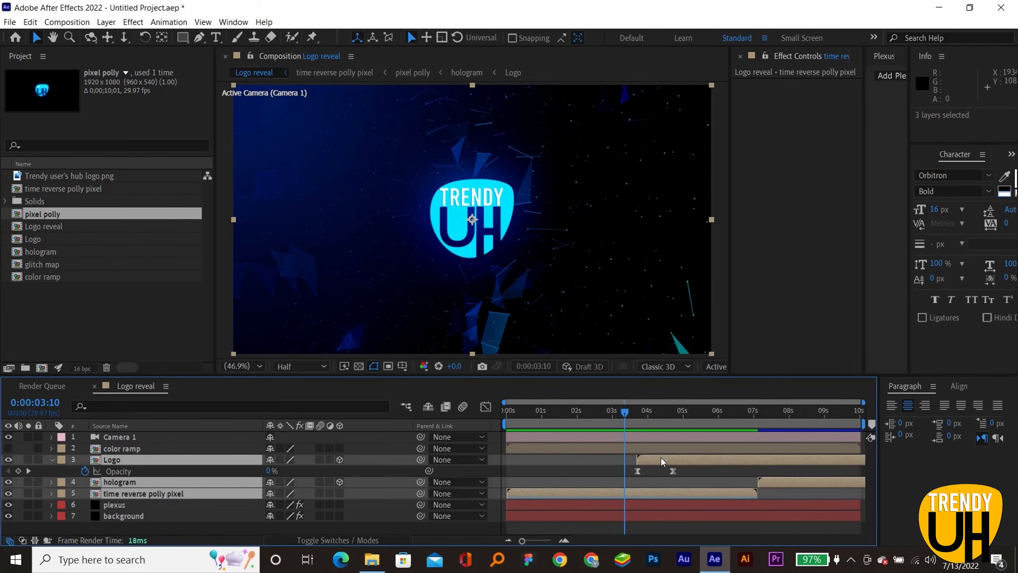
pyautogui.hotkey('ctrl', 'shift', 'c')
pyautogui.write('Gl')
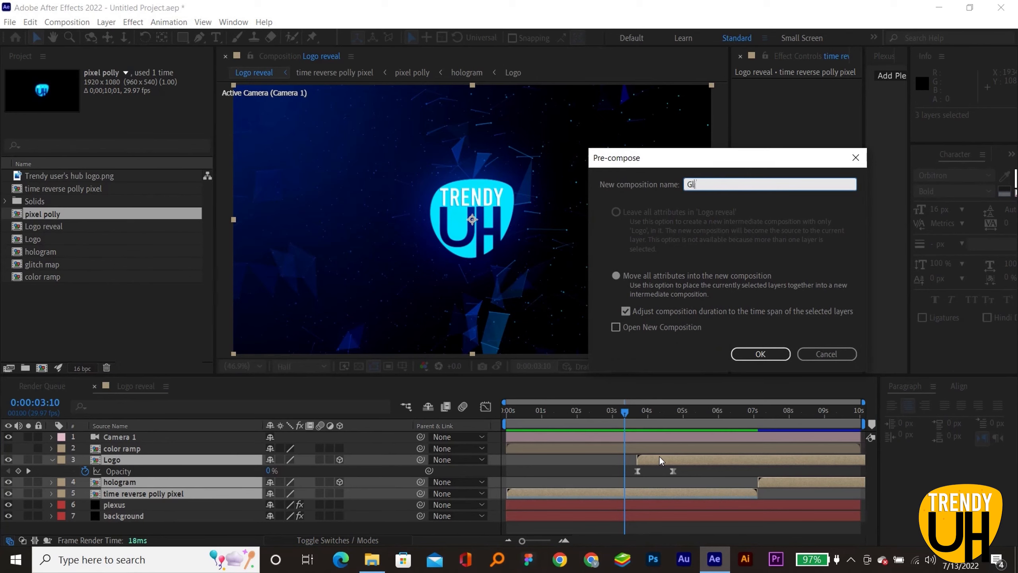
pyautogui.write('itch logo')
pyautogui.press('Return')
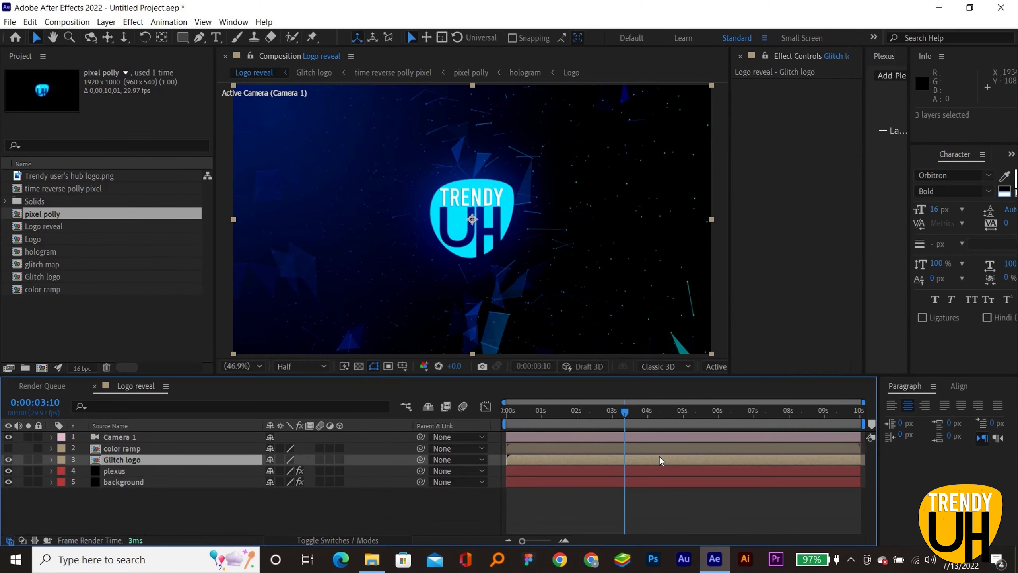
# Step: Try making the Glitch logo layer 3D, undo it, and collapse the layer's transformations instead
pyautogui.click(340, 459)
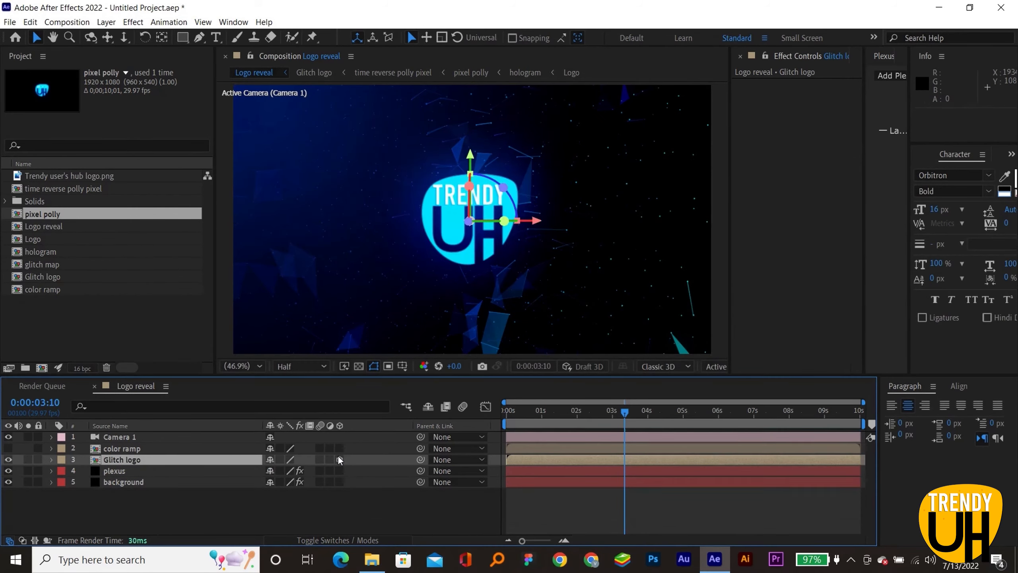
pyautogui.hotkey('ctrl', 'z')
pyautogui.click(280, 459)
# Step: Open the Glitch logo composition and paste the adjustment layer and glitch map above the Logo layer
pyautogui.doubleClick(121, 459)
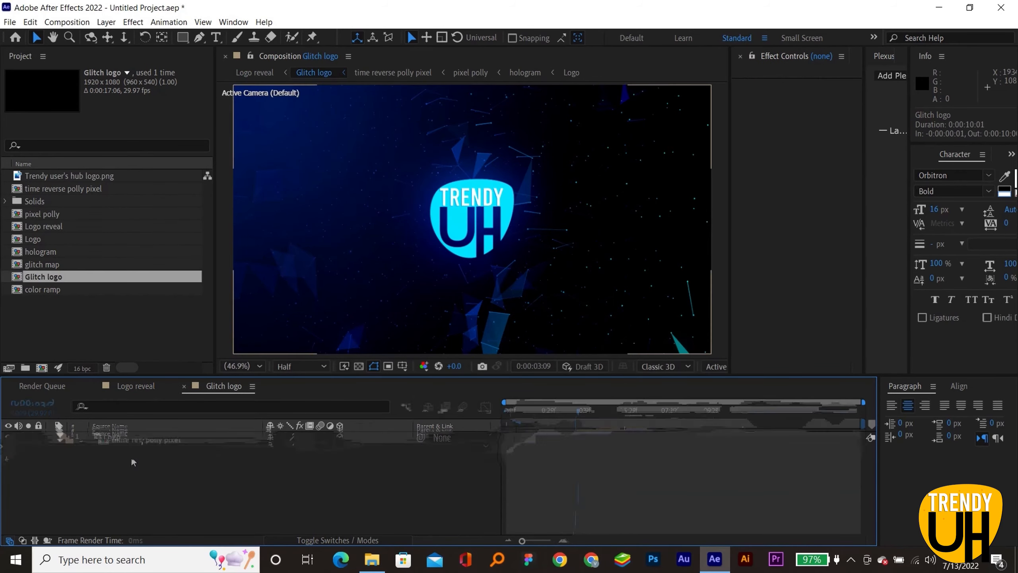
pyautogui.click(131, 435)
pyautogui.hotkey('ctrl', 'n')
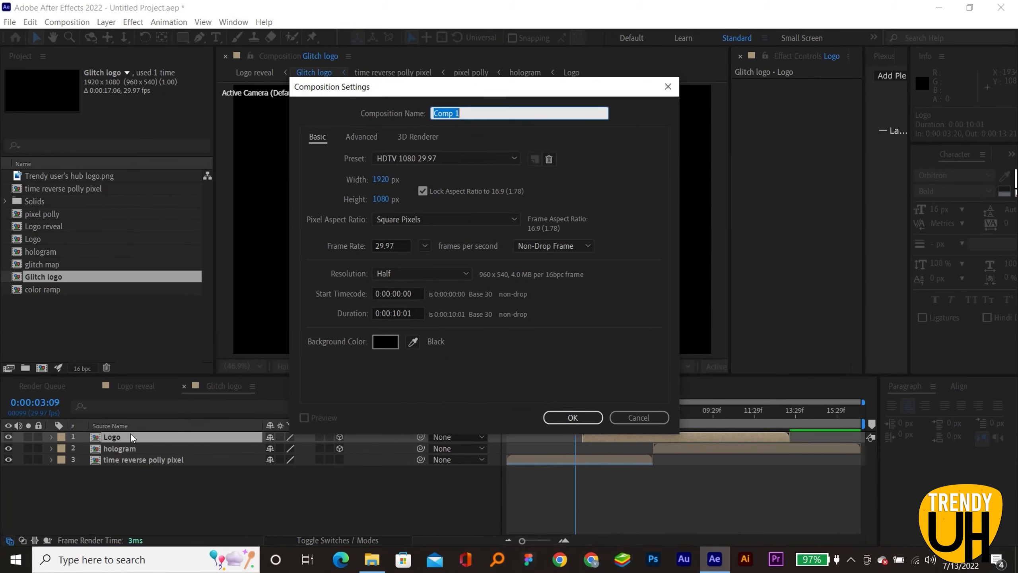
pyautogui.press('Escape')
pyautogui.hotkey('ctrl', 'v')
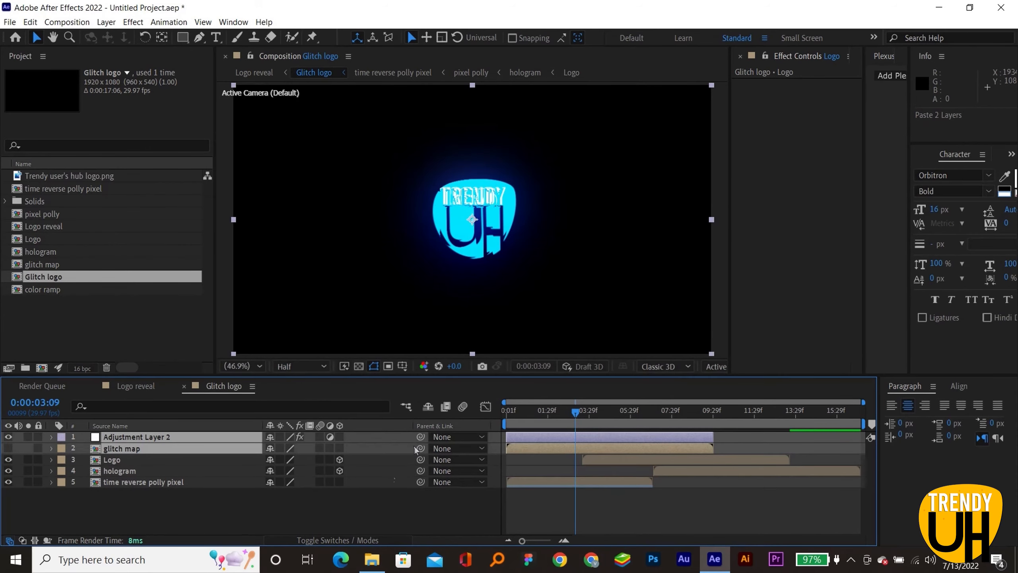
# Step: Set the pasted adjustment layer's Displacement Map source to the glitch map layer
pyautogui.click(159, 499)
pyautogui.click(69, 440)
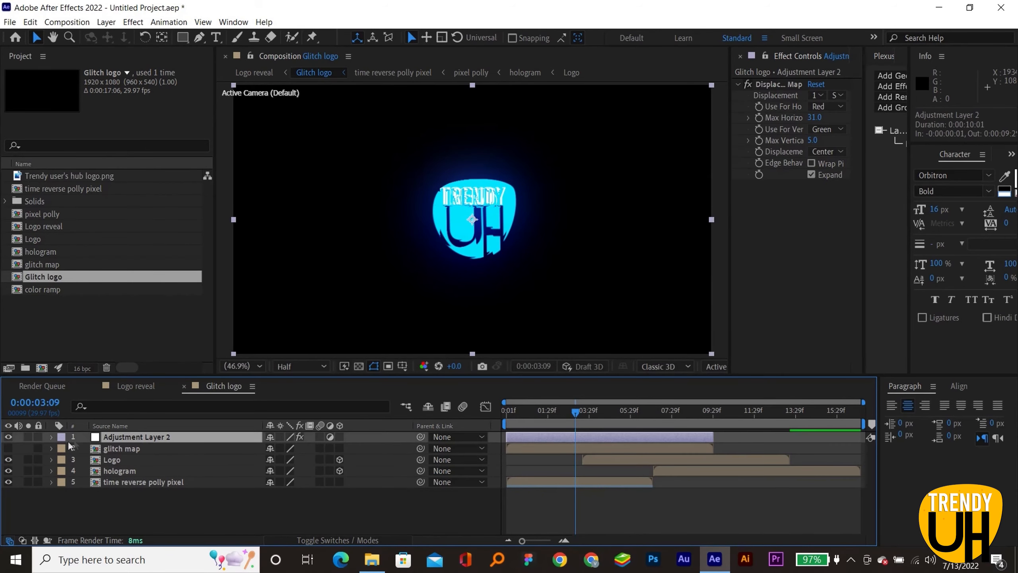
pyautogui.click(817, 95)
pyautogui.click(833, 137)
pyautogui.click(555, 499)
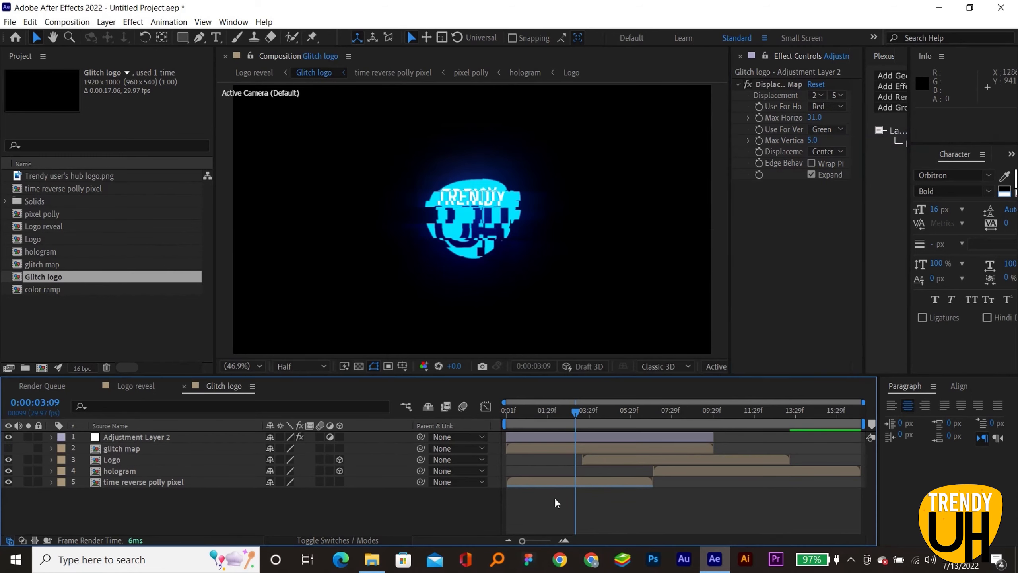
# Step: Shift the adjustment layer to start at 0:00:03:04 and keyframe its Max Horizontal and Max Vertical Displacement there
pyautogui.click(527, 436)
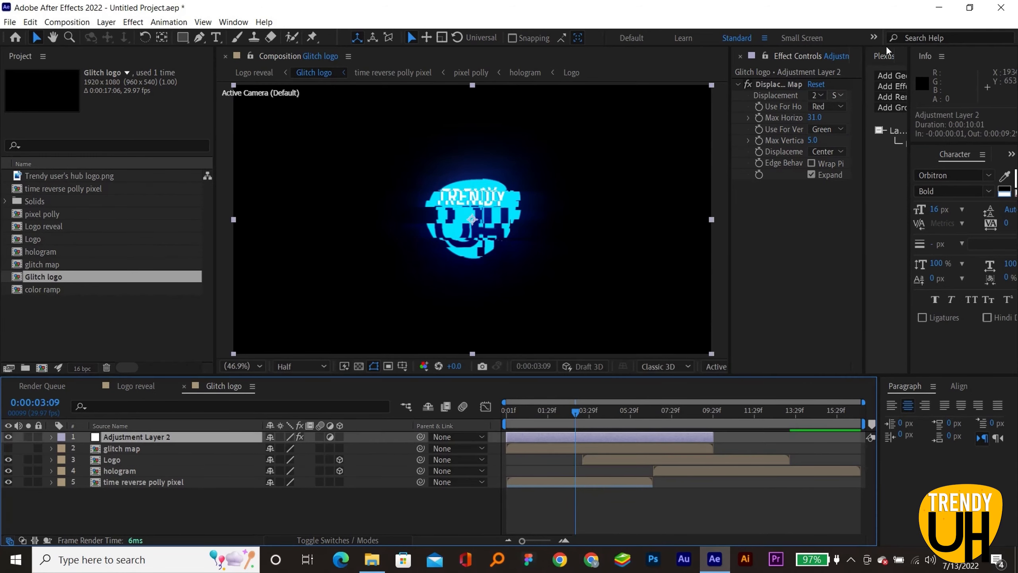
pyautogui.moveTo(529, 439); pyautogui.dragTo(642, 437)
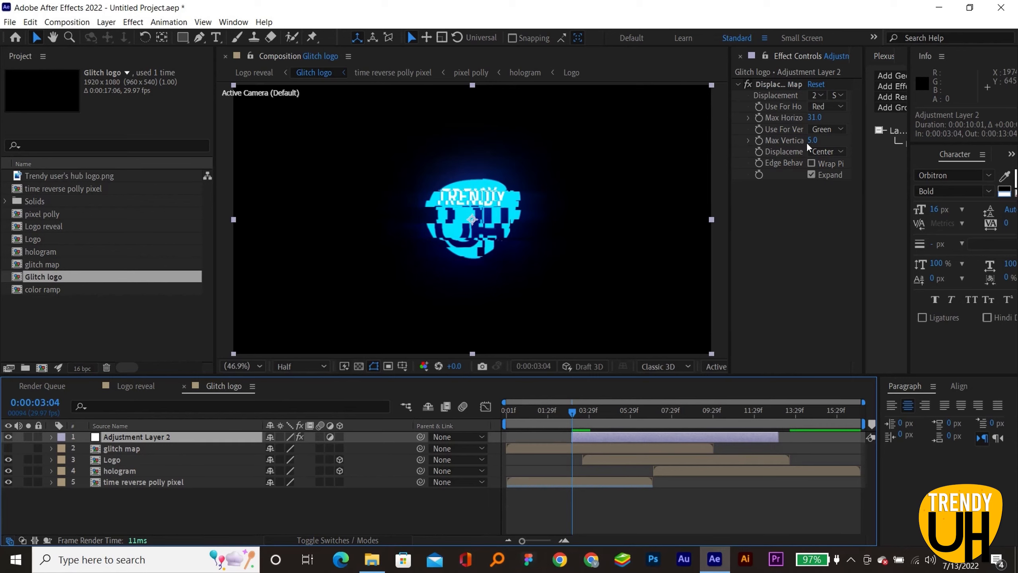
pyautogui.click(759, 117)
pyautogui.click(758, 140)
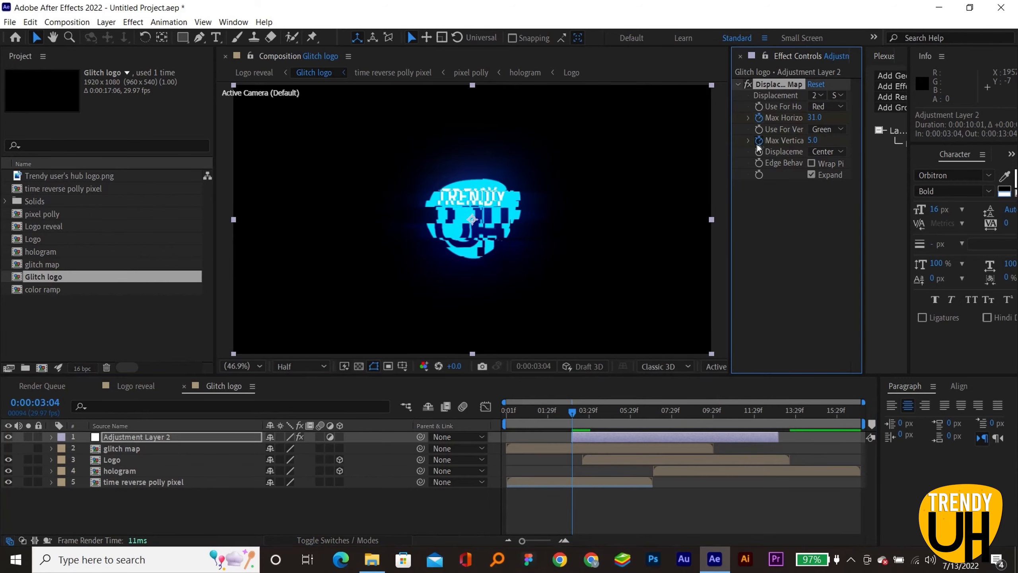
pyautogui.press('u')
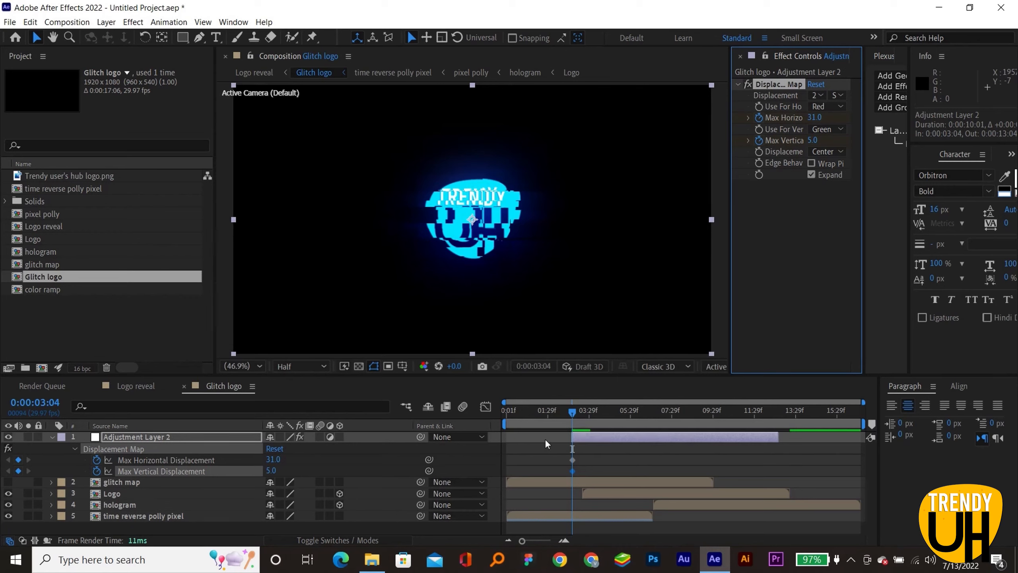
# Step: At 0:00:03:19, keyframe Max Horizontal Displacement to -31 and Max Vertical Displacement to -5
pyautogui.click(582, 416)
pyautogui.click(18, 459)
pyautogui.click(18, 470)
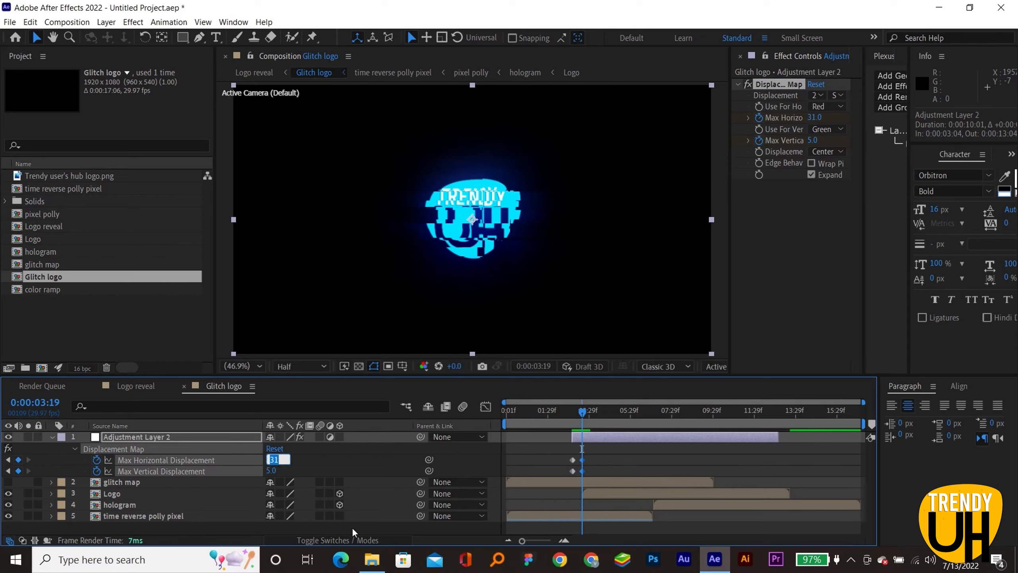
pyautogui.write('-31')
pyautogui.press('Return')
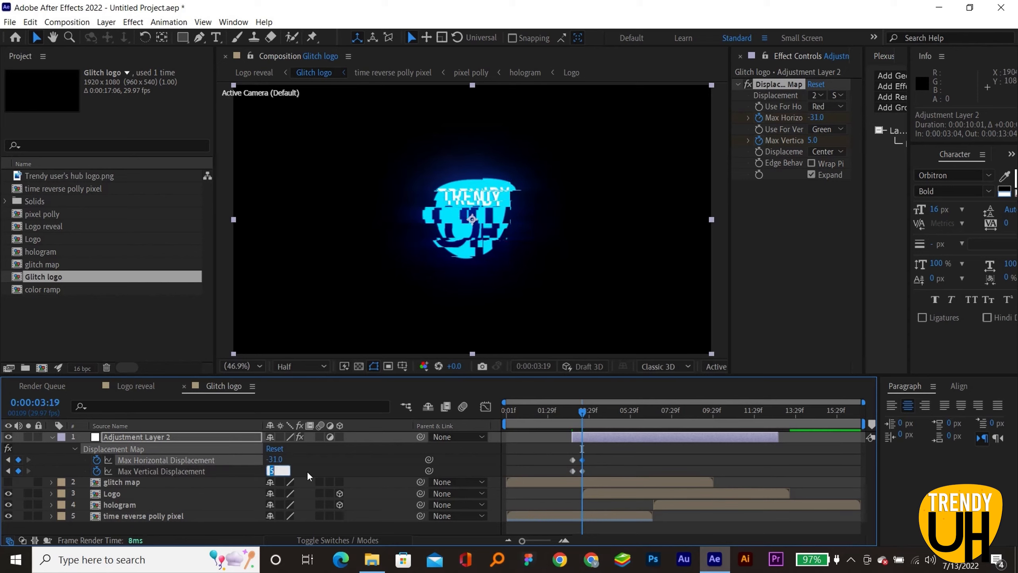
pyautogui.write('-')
pyautogui.press('Return')
# Step: At 0:00:03:27, keyframe Max Vertical Displacement to -31 and Max Horizontal Displacement to -12
pyautogui.moveTo(581, 413); pyautogui.dragTo(590, 418)
pyautogui.click(275, 459)
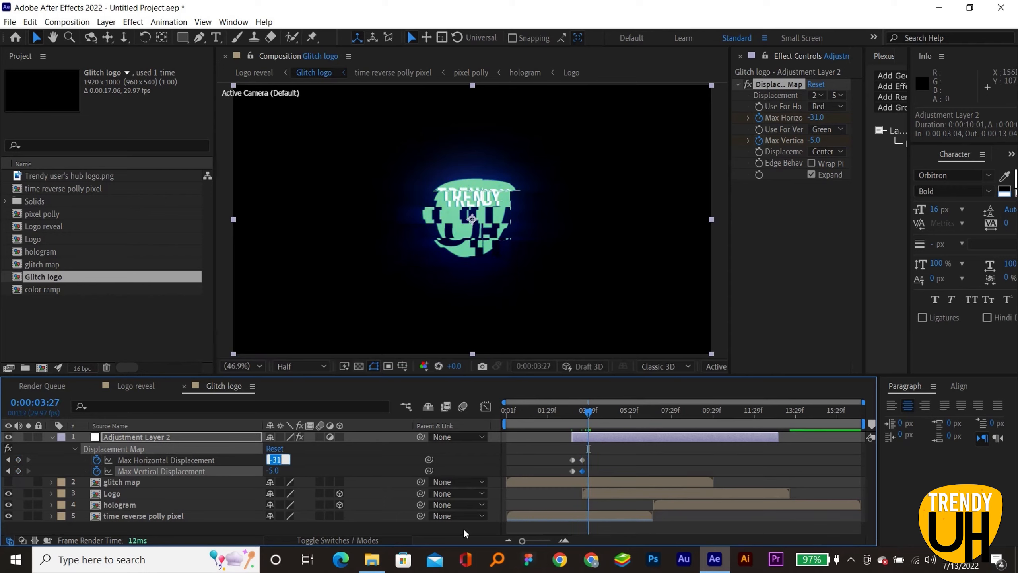
pyautogui.write('0')
pyautogui.press('Return')
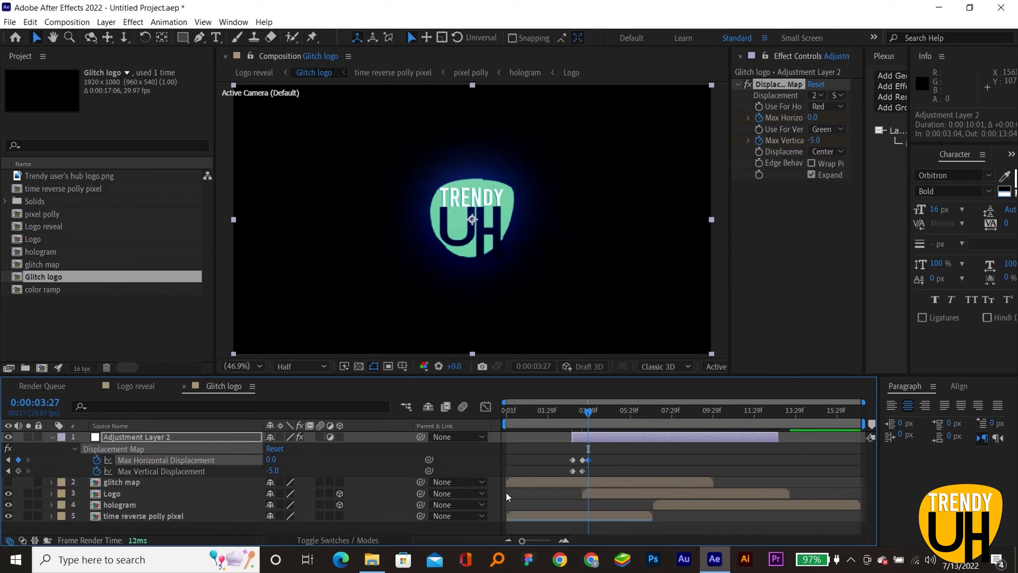
pyautogui.click(273, 470)
pyautogui.press('Return')
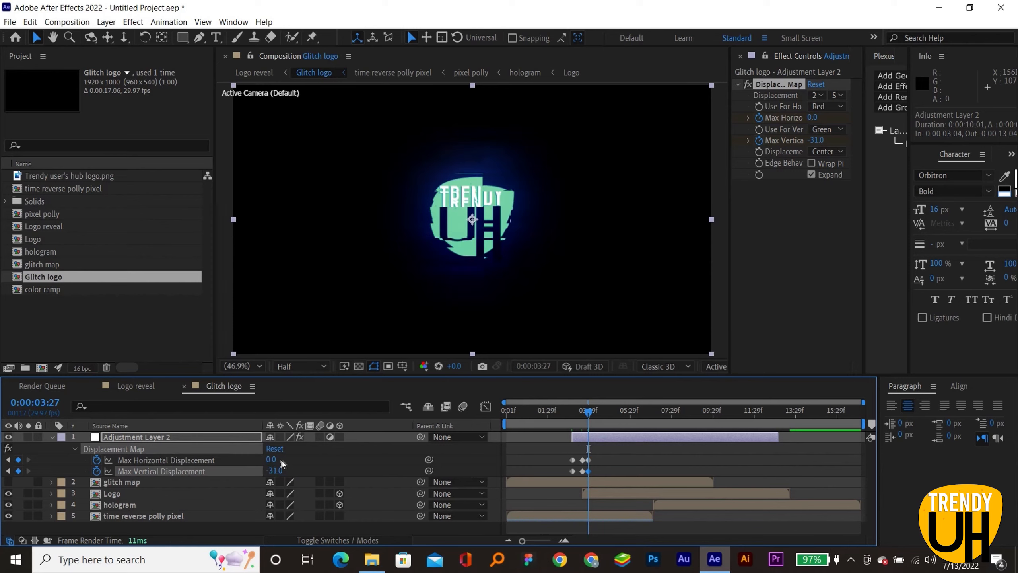
pyautogui.click(274, 459)
pyautogui.write('-12')
pyautogui.press('Return')
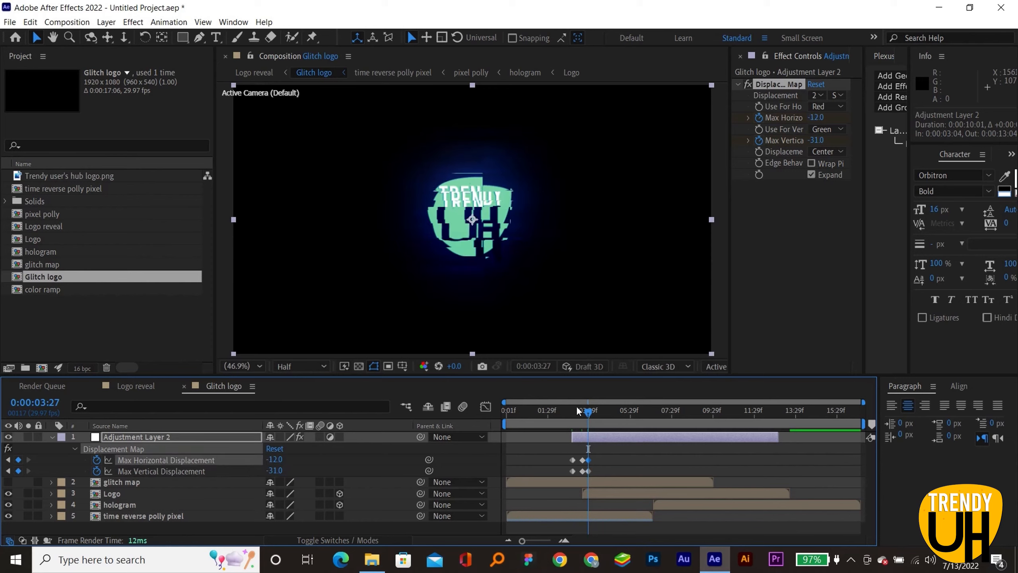
# Step: At 0:00:04:06, keyframe Max Horizontal Displacement to 0 and Max Vertical Displacement to 31
pyautogui.press('space')
pyautogui.click(282, 458)
pyautogui.write('0')
pyautogui.press('Return')
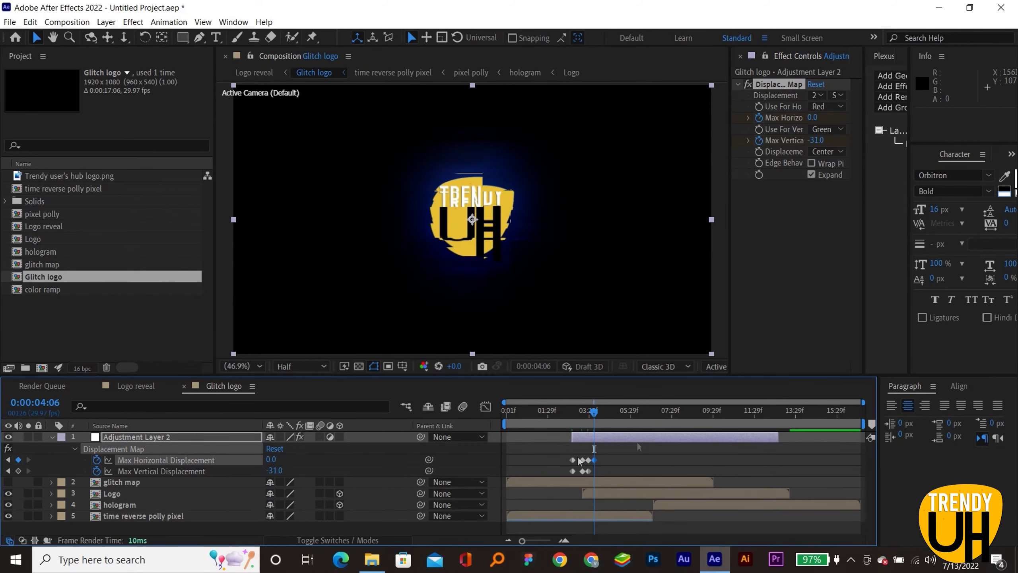
pyautogui.click(270, 470)
pyautogui.write('31')
pyautogui.press('Return')
# Step: At 0:00:04:15, keyframe Max Vertical Displacement to 0 to end the glitch
pyautogui.press('space')
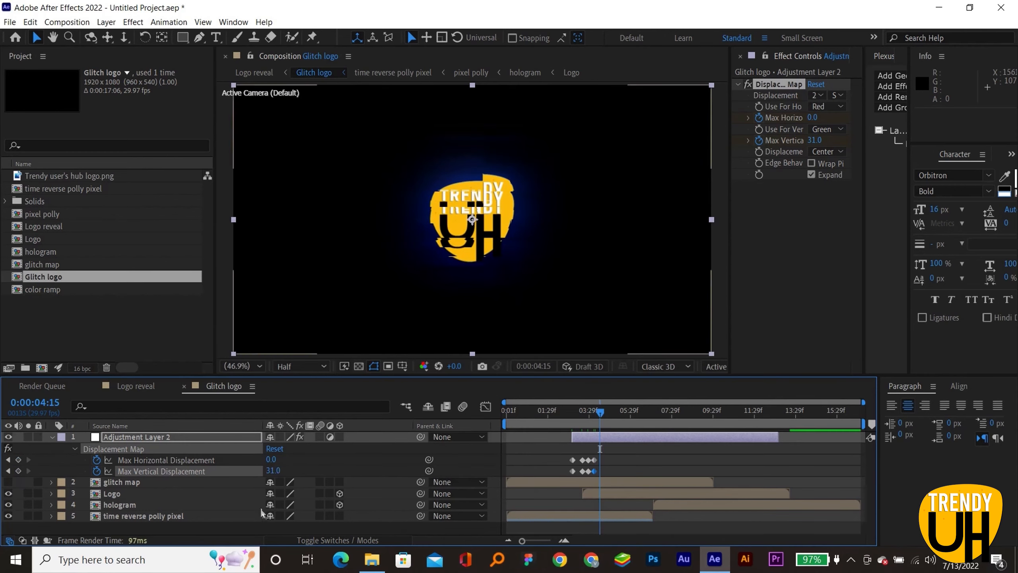
pyautogui.click(272, 470)
pyautogui.write('0')
pyautogui.press('Return')
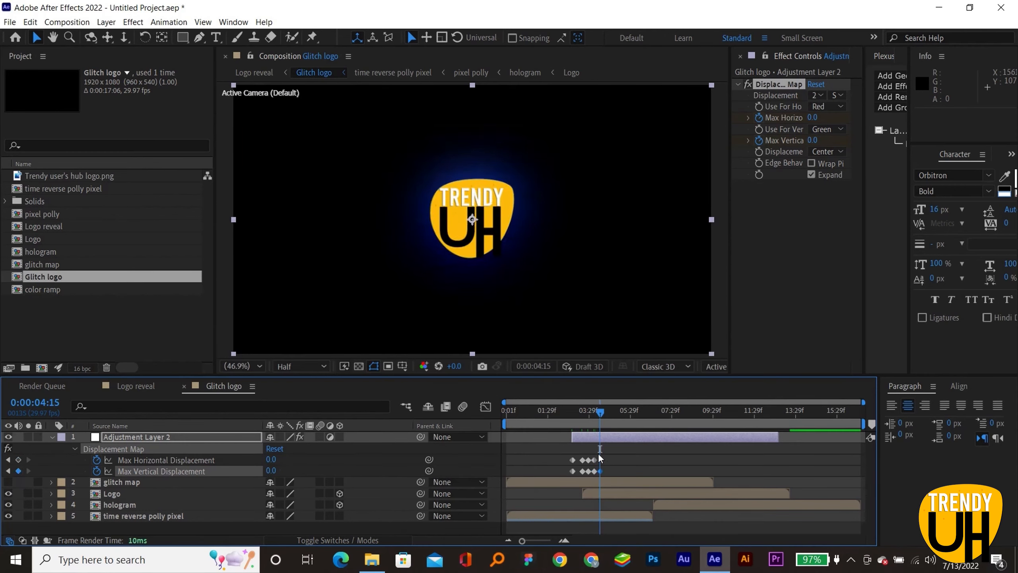
# Step: Apply Easy Ease to all displacement keyframes, compress their spacing, and preview the glitch
pyautogui.moveTo(599, 456); pyautogui.dragTo(536, 478)
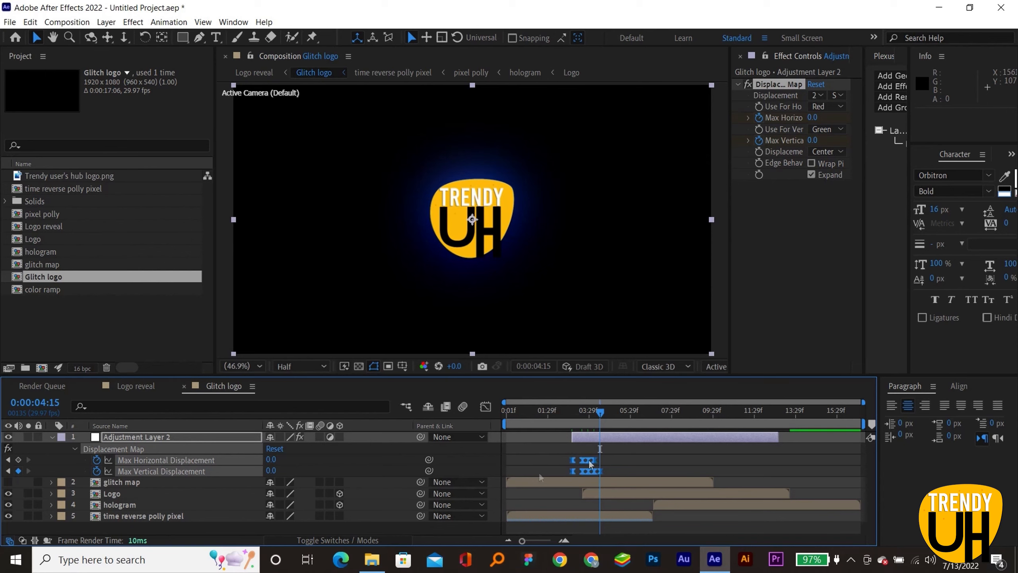
pyautogui.press('F9')
pyautogui.moveTo(578, 472); pyautogui.dragTo(589, 472)
pyautogui.click(601, 460)
pyautogui.click(573, 425)
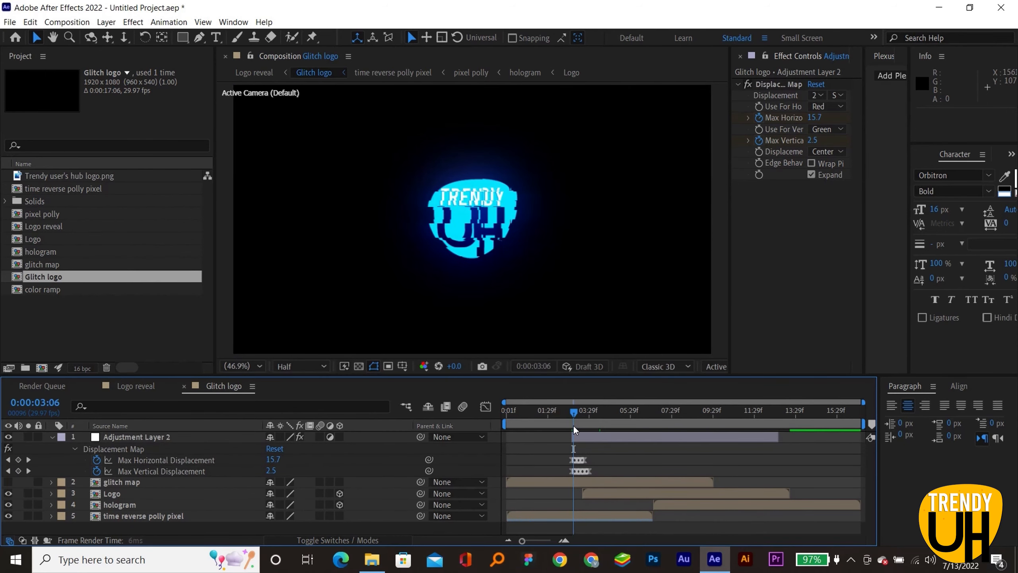
pyautogui.press('space')
pyautogui.press('space')
# Step: Squeeze the displacement keyframes closer together and play the glitch back from 0:00:03:01
pyautogui.moveTo(595, 457)
pyautogui.mouseDown()
pyautogui.moveTo(569, 473)
pyautogui.moveTo(587, 472)
pyautogui.mouseUp()
pyautogui.click(570, 418)
pyautogui.press('space')
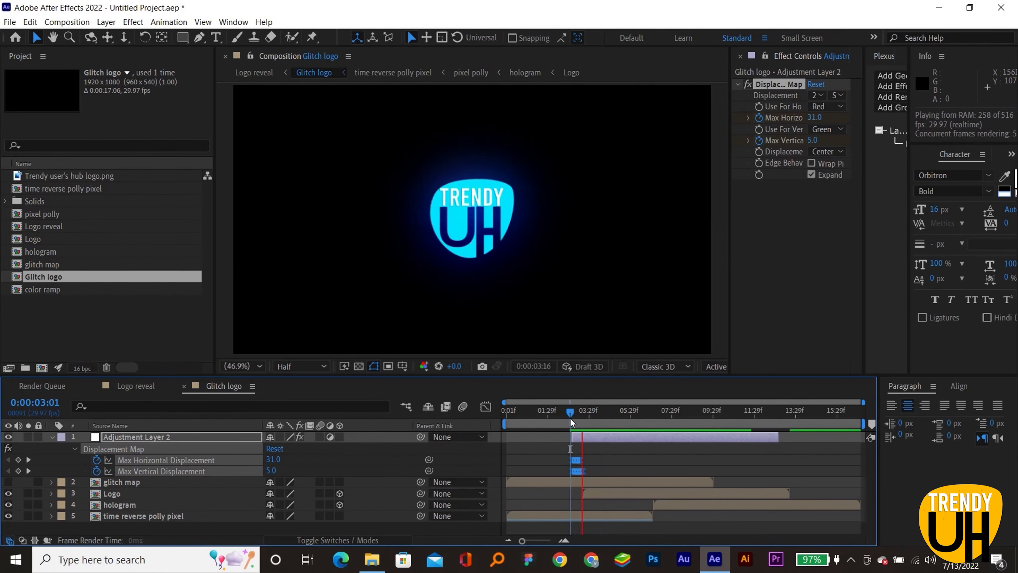
pyautogui.press('space')
# Step: Select all horizontal and vertical displacement keyframes and shorten their overall duration proportionally once more
pyautogui.keyDown('alt'); pyautogui.scroll(2, 581, 449); pyautogui.keyUp('alt')
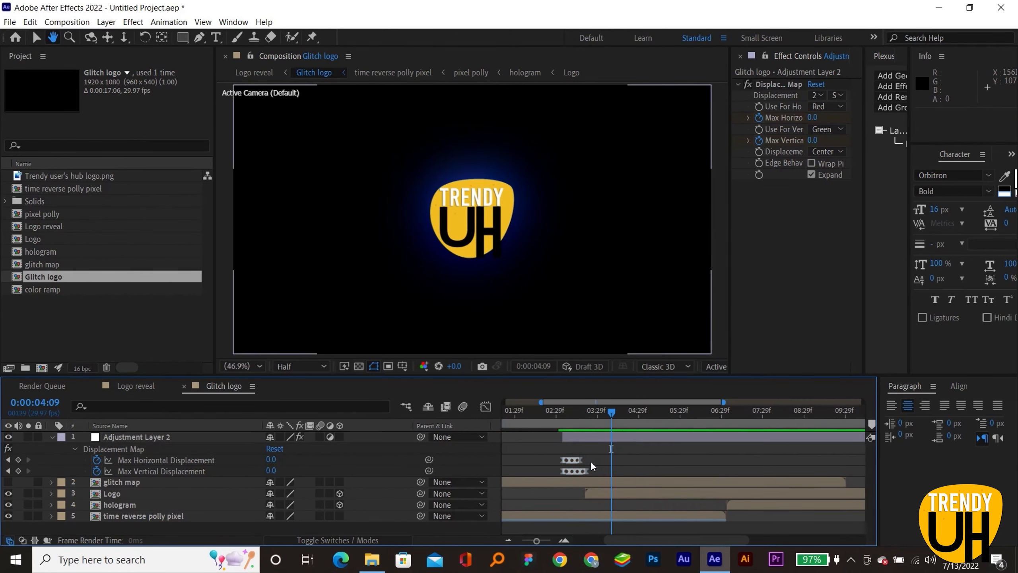
pyautogui.moveTo(584, 470); pyautogui.dragTo(503, 489)
pyautogui.hotkey('ctrl', 'z')
pyautogui.click(578, 472)
pyautogui.keyDown('alt'); pyautogui.moveTo(752, 471); pyautogui.dragTo(742, 475); pyautogui.keyUp('alt')
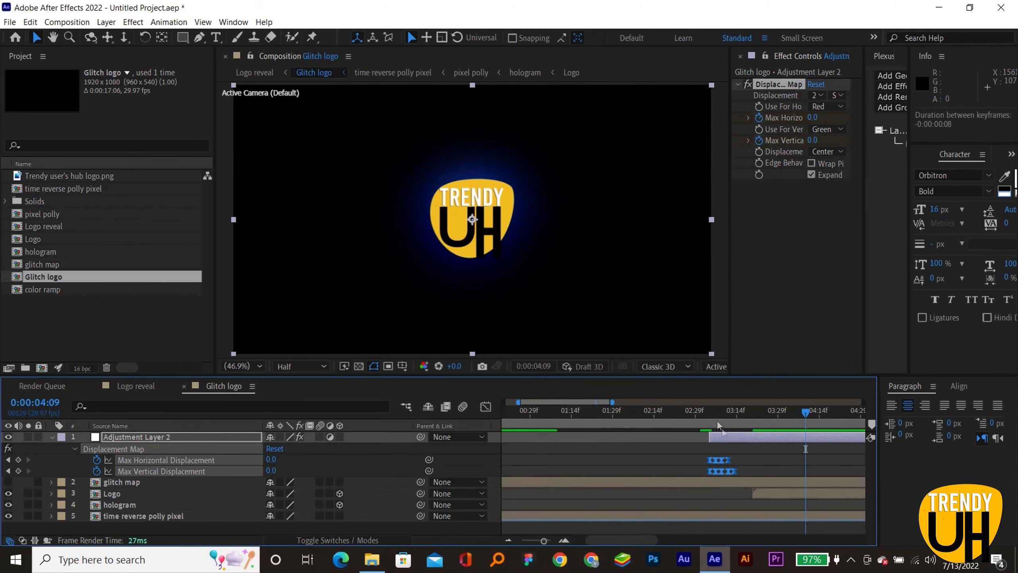
# Step: Play back the Glitch logo composition around the shortened displacement keyframes from several start points to check the glitch
pyautogui.click(705, 411)
pyautogui.press('space')
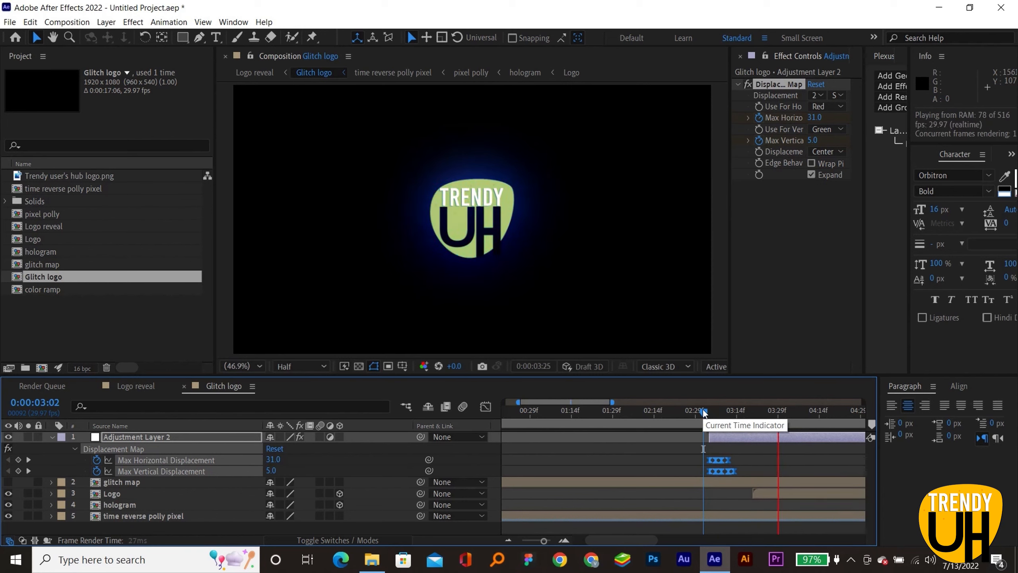
pyautogui.moveTo(704, 411); pyautogui.dragTo(641, 413)
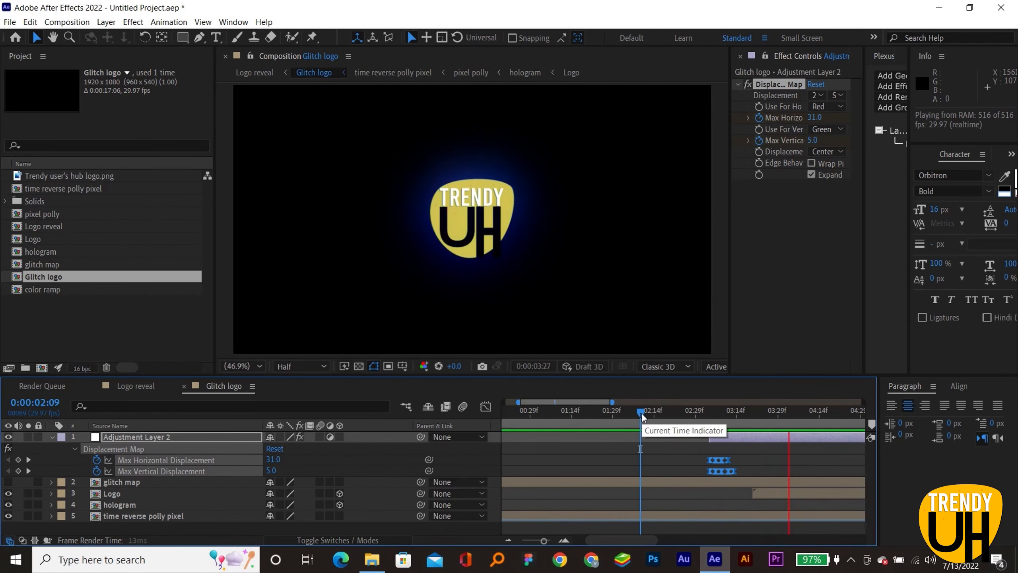
pyautogui.press('space')
pyautogui.press('-')
pyautogui.click(669, 421)
pyautogui.press('space')
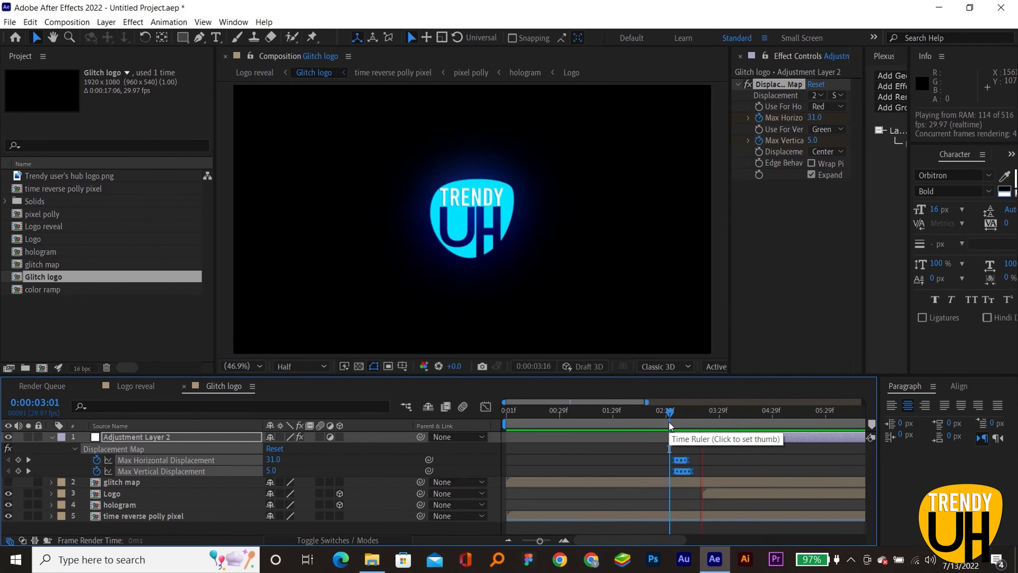
pyautogui.click(576, 417)
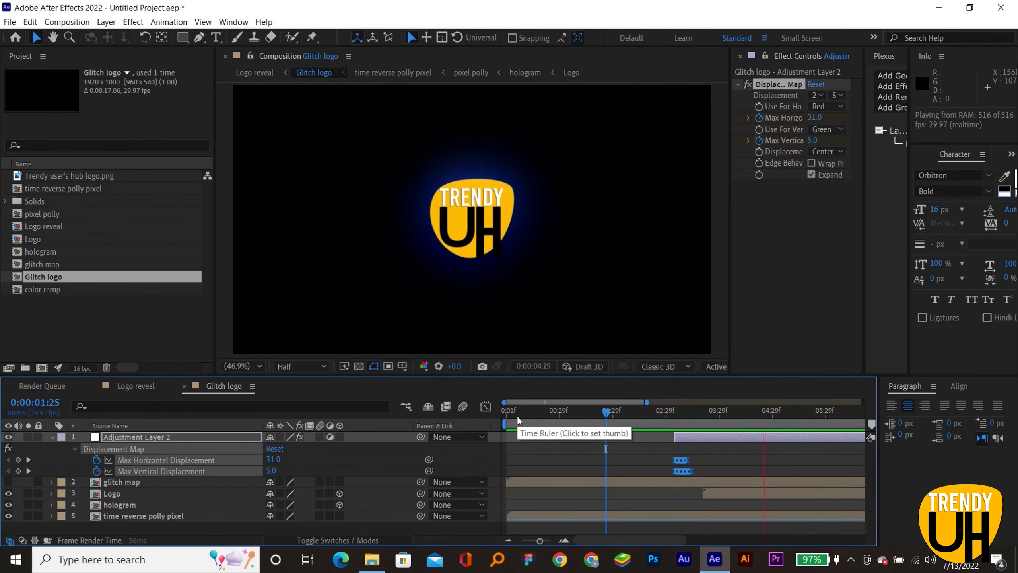
pyautogui.press('space')
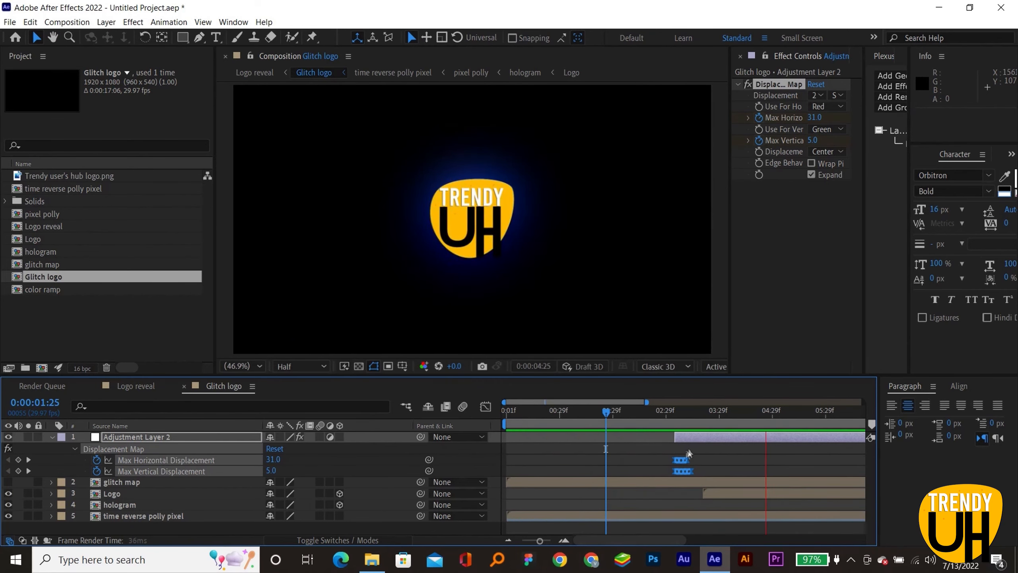
# Step: Collapse the adjustment layer's keyframed properties, deselect everything and switch to the Logo reveal composition
pyautogui.press('u')
pyautogui.click(695, 445)
pyautogui.press('F2')
pyautogui.click(112, 383)
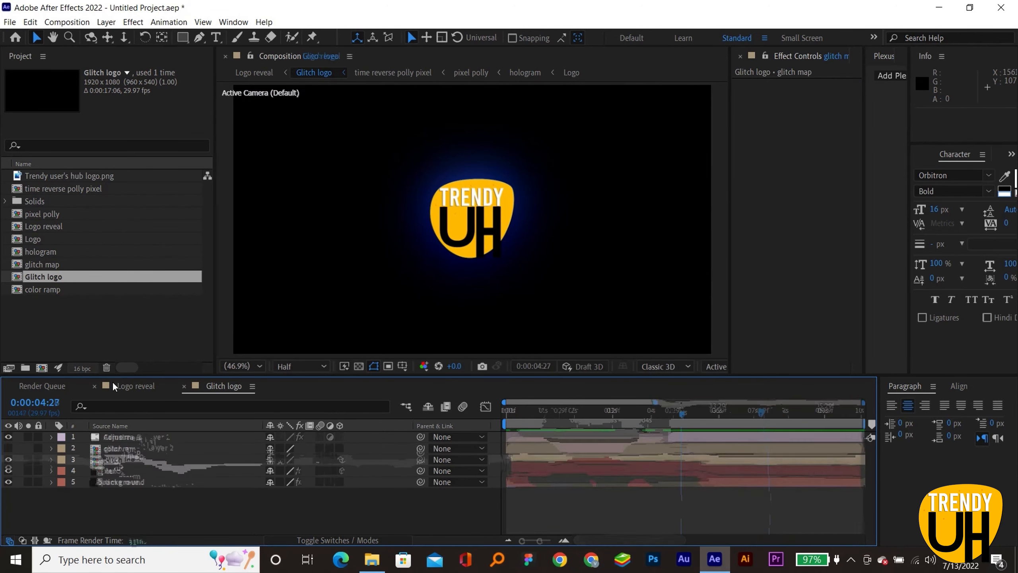
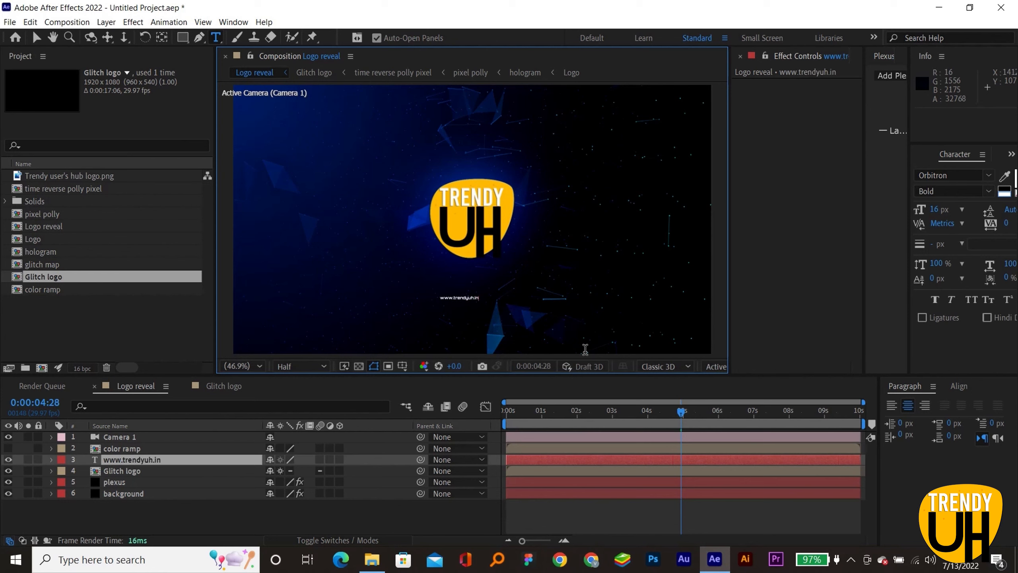
pyautogui.click(934, 209)
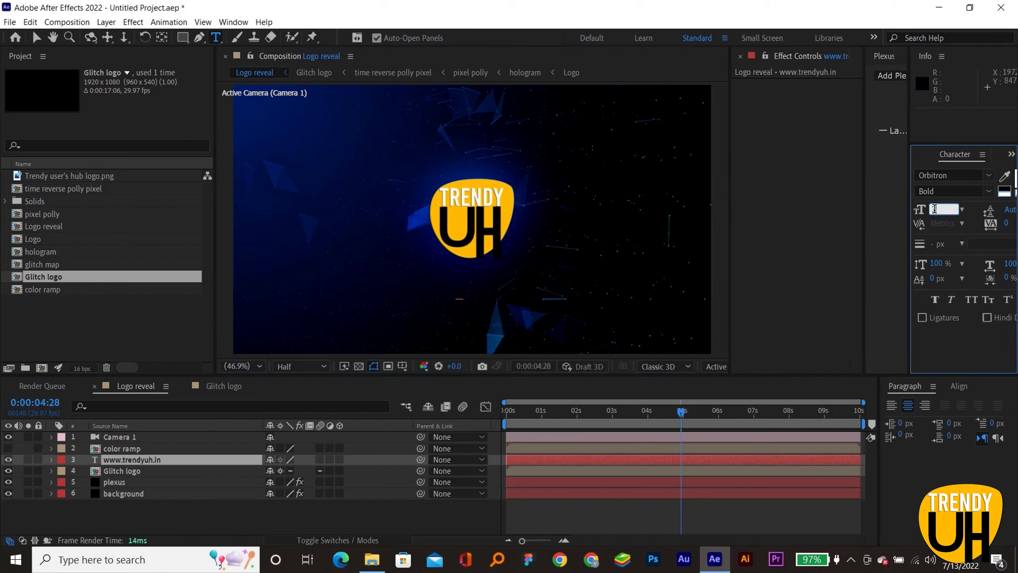
pyautogui.write('32')
pyautogui.press('Return')
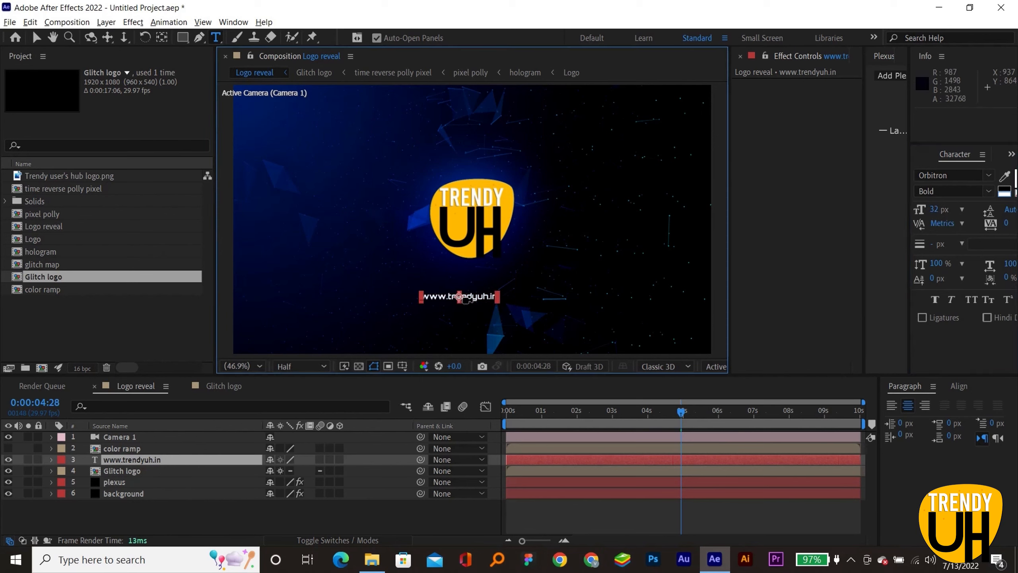
pyautogui.hotkey('ctrl', 'Home')
pyautogui.press('v')
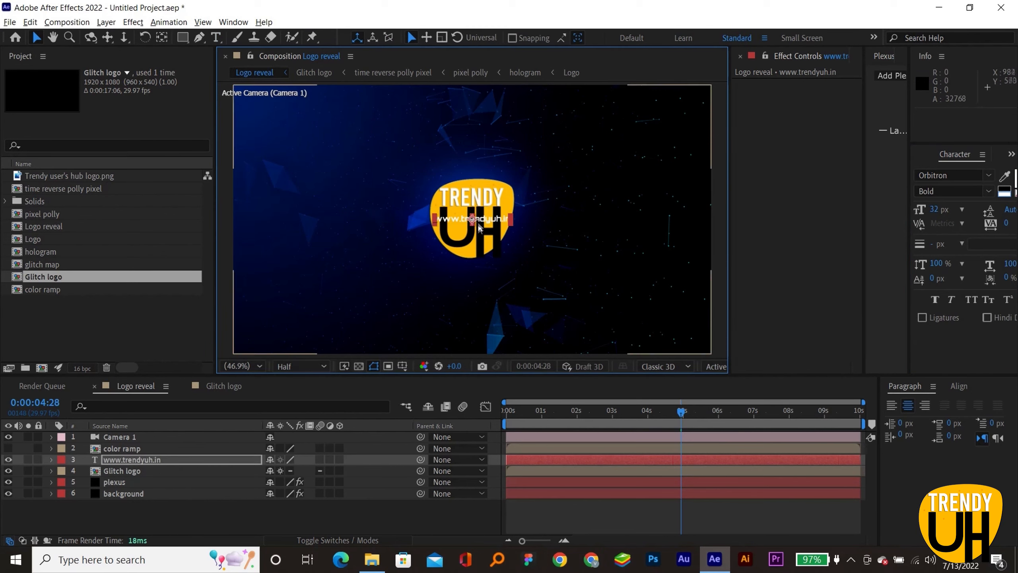
pyautogui.moveTo(474, 221); pyautogui.dragTo(469, 276)
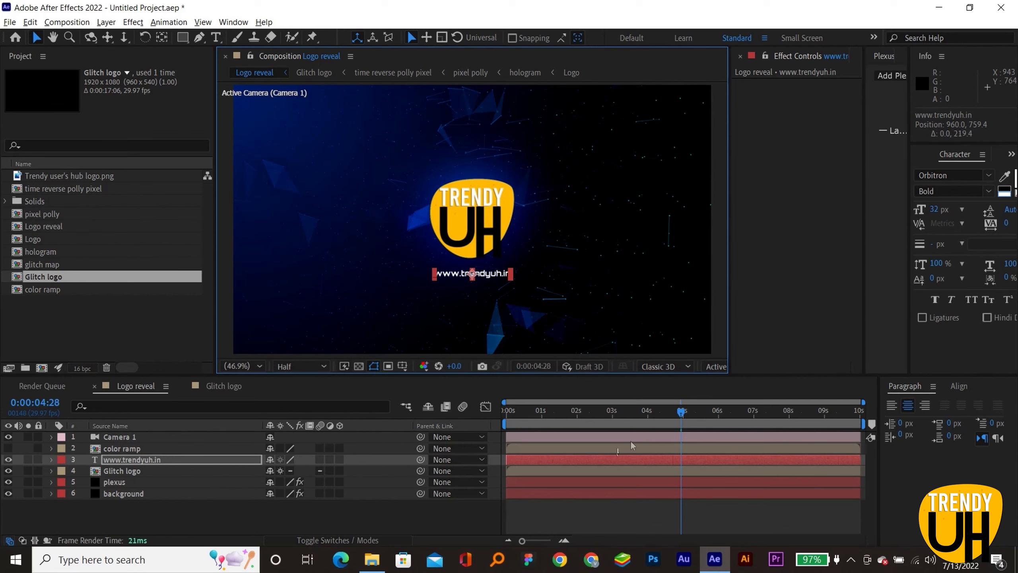
# Step: Trim the text layer's start to 0:00:04:28 and keyframe its opacity from 1% to 100% with Easy Ease
pyautogui.hotkey('alt', '[')
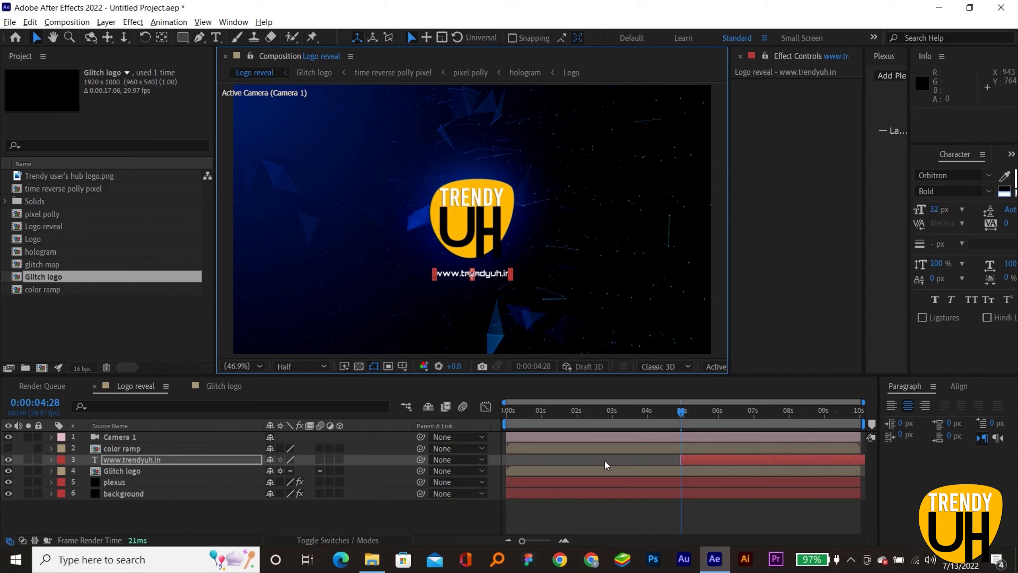
pyautogui.press('t')
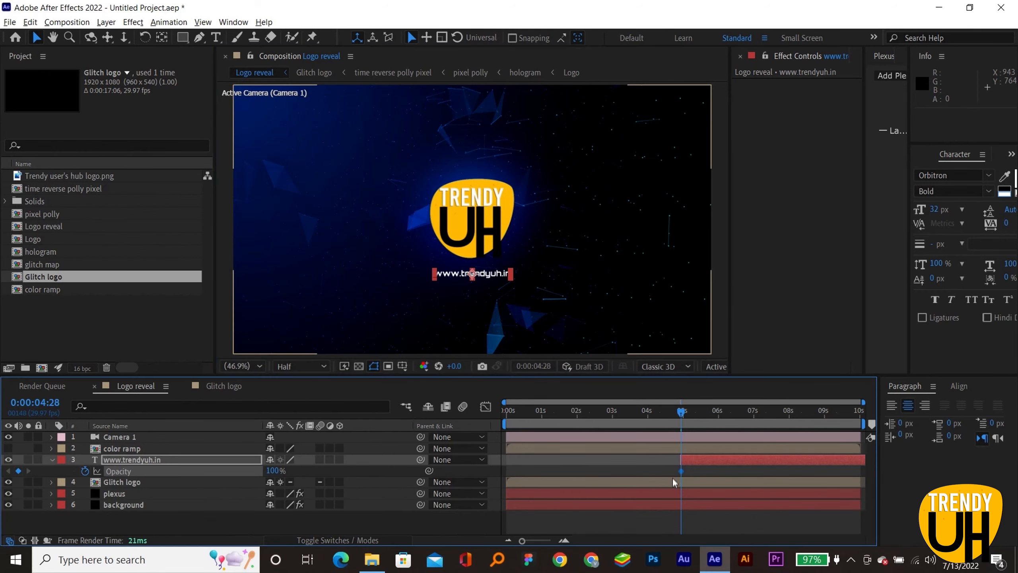
pyautogui.moveTo(739, 468); pyautogui.dragTo(609, 465)
pyautogui.press('F9')
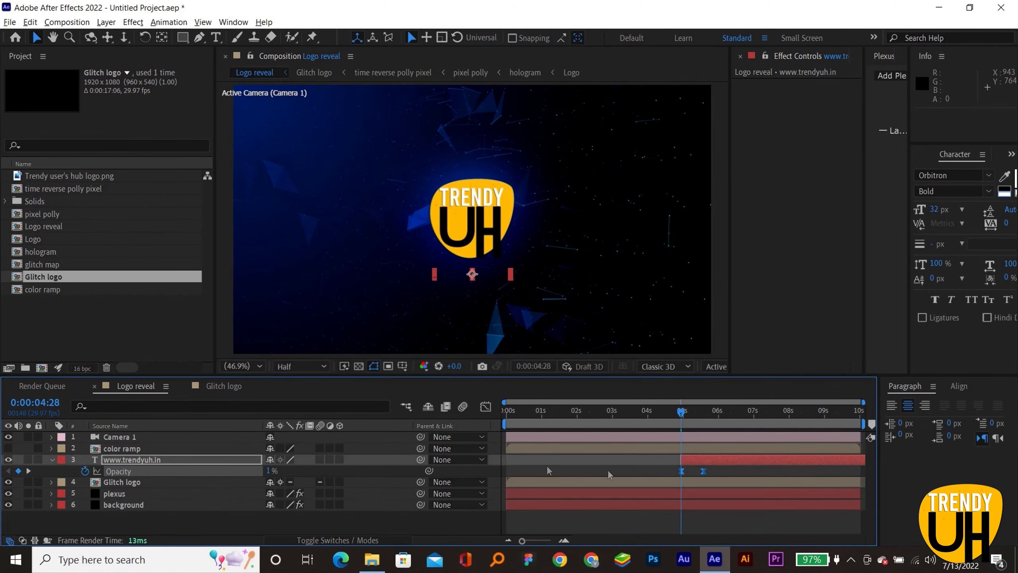
# Step: Reshape the opacity speed graph so the text's fade-in peaks early and slows gradually into the last keyframe
pyautogui.hotkey('shift', 'F3')
pyautogui.click(702, 509)
pyautogui.moveTo(696, 508); pyautogui.dragTo(684, 509)
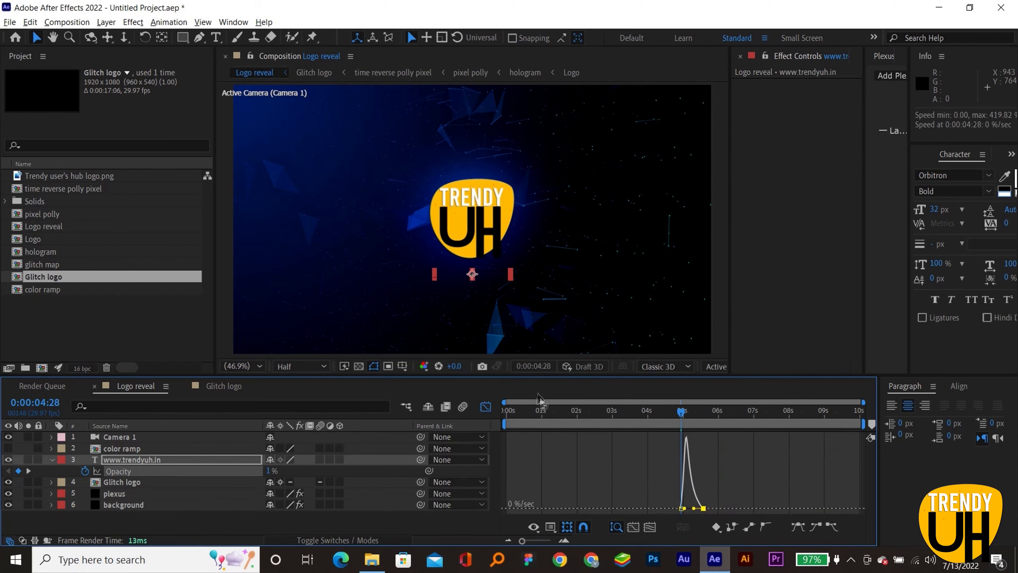
pyautogui.click(484, 405)
# Step: Preview the Logo reveal composition from 0:00:00:17 to check the logo glitch and the text's fade-in
pyautogui.click(526, 419)
pyautogui.press('space')
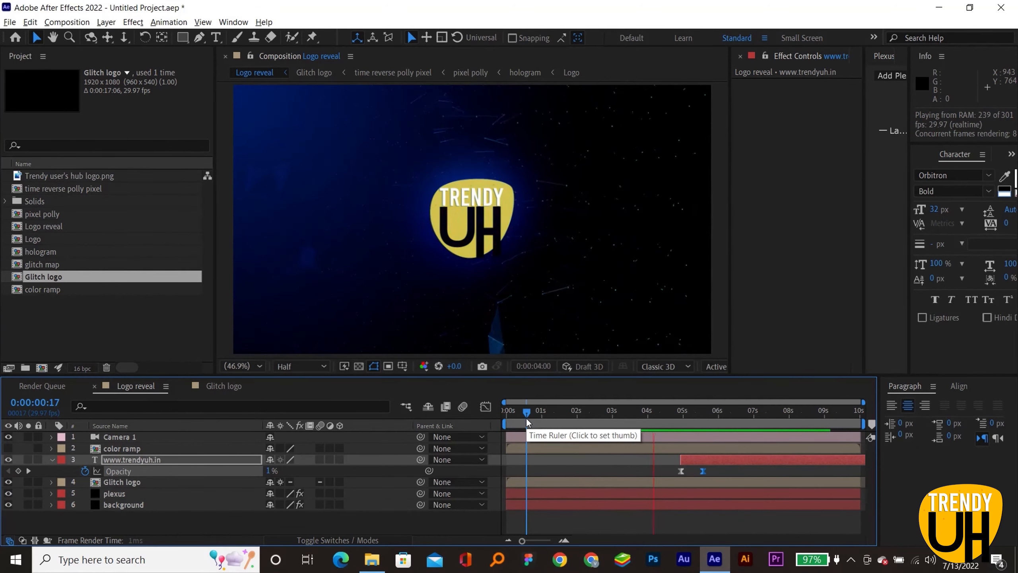
pyautogui.press('space')
pyautogui.press('space')
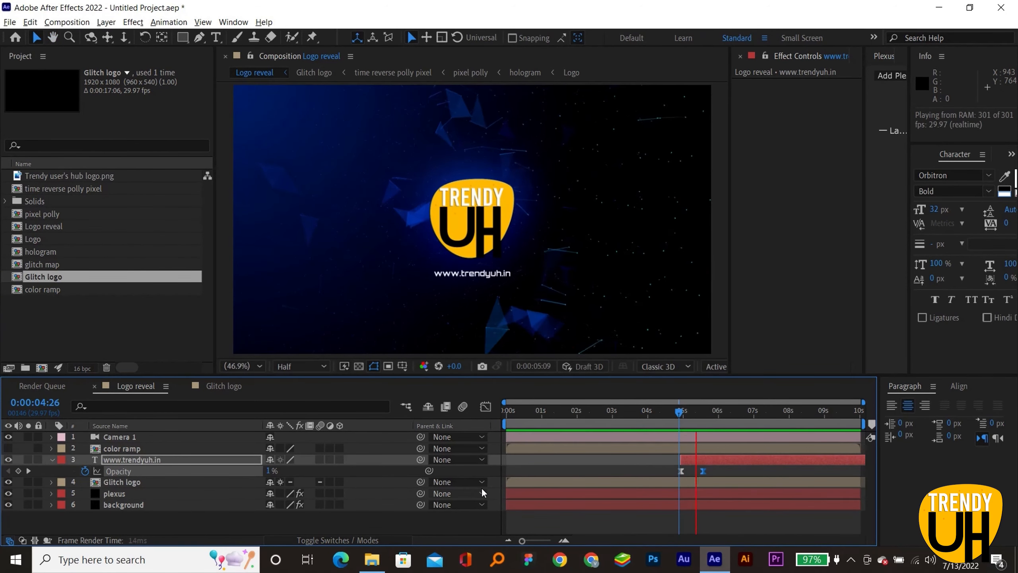
pyautogui.press('space')
pyautogui.press('space')
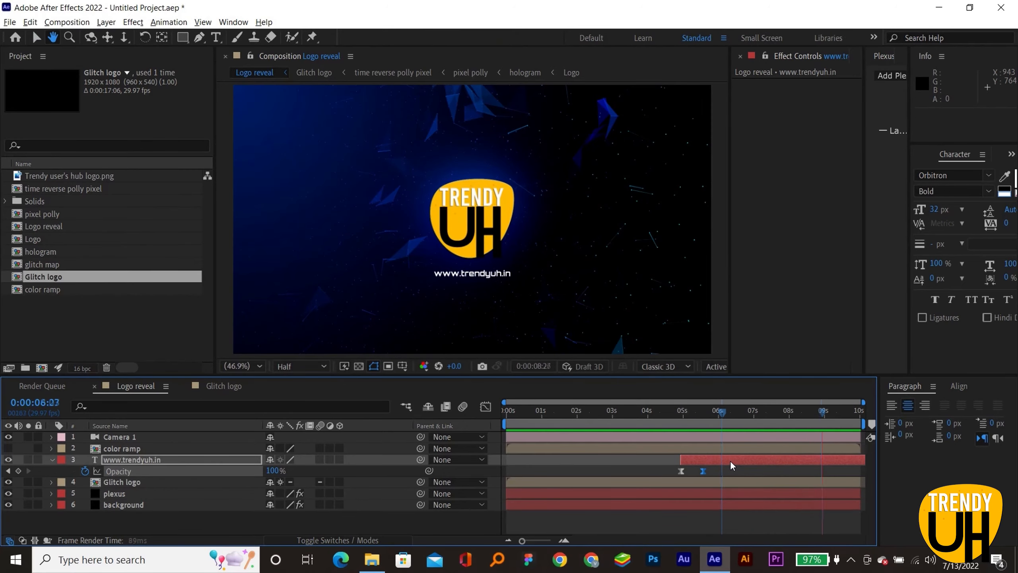
pyautogui.press('space')
pyautogui.click(703, 507)
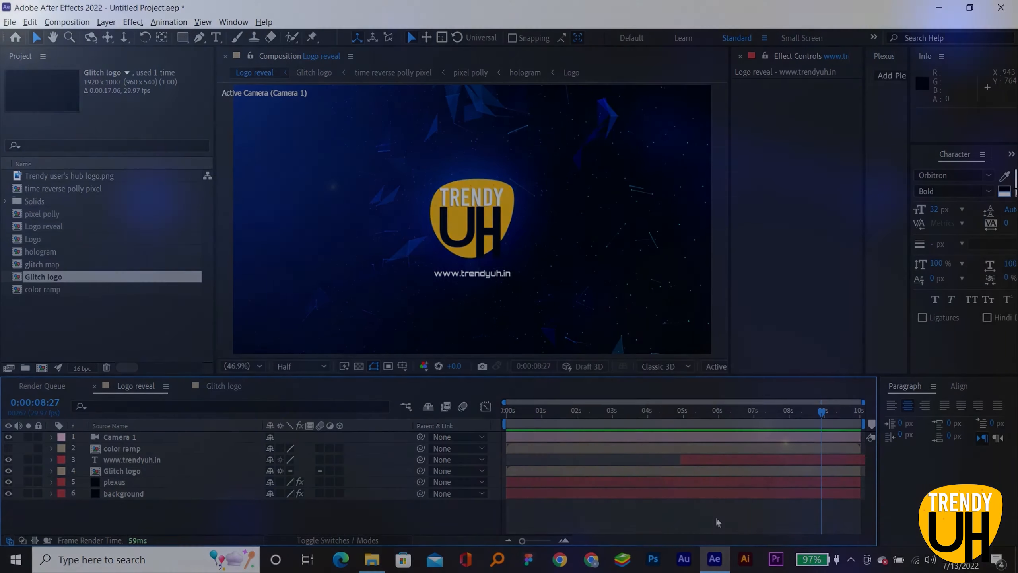